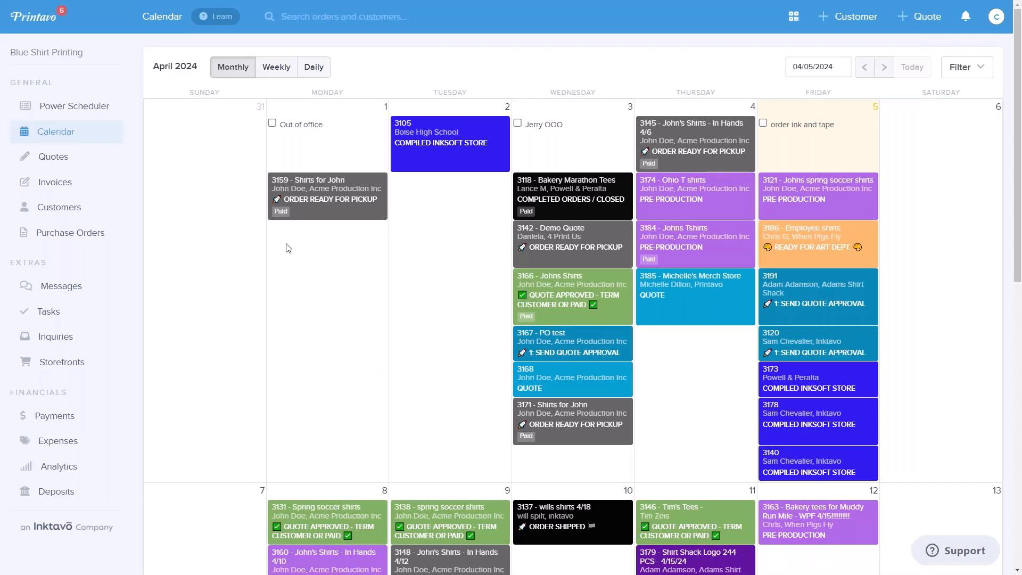
- Preview the summary of the April 1 order on the calendar and try moving that order to April 2
click(305, 204)
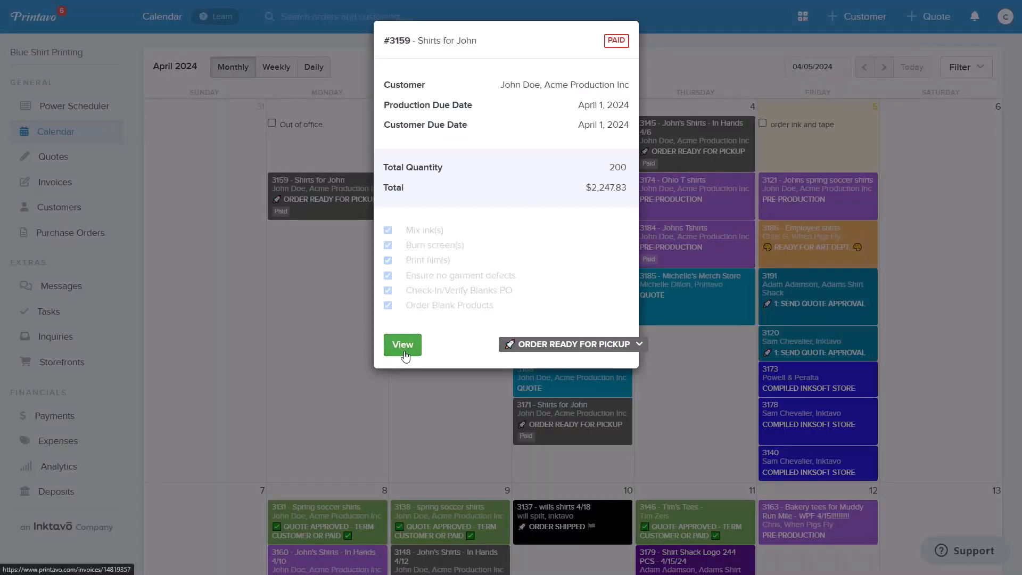
click(676, 65)
drag(348, 207, 470, 212)
click(601, 88)
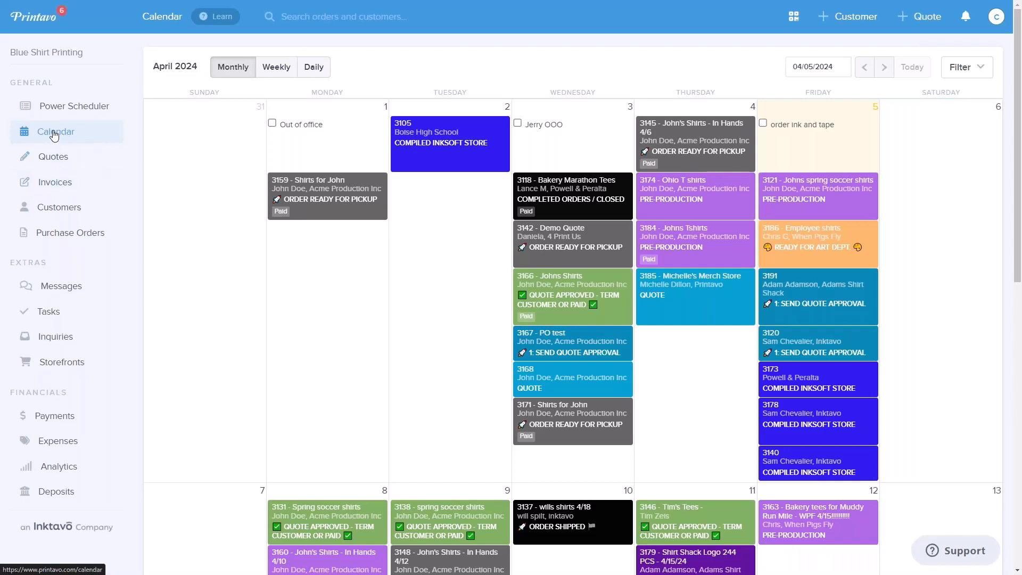
- Search the customer list by the contact's first name and open the Adams Shirt Shack record
click(63, 215)
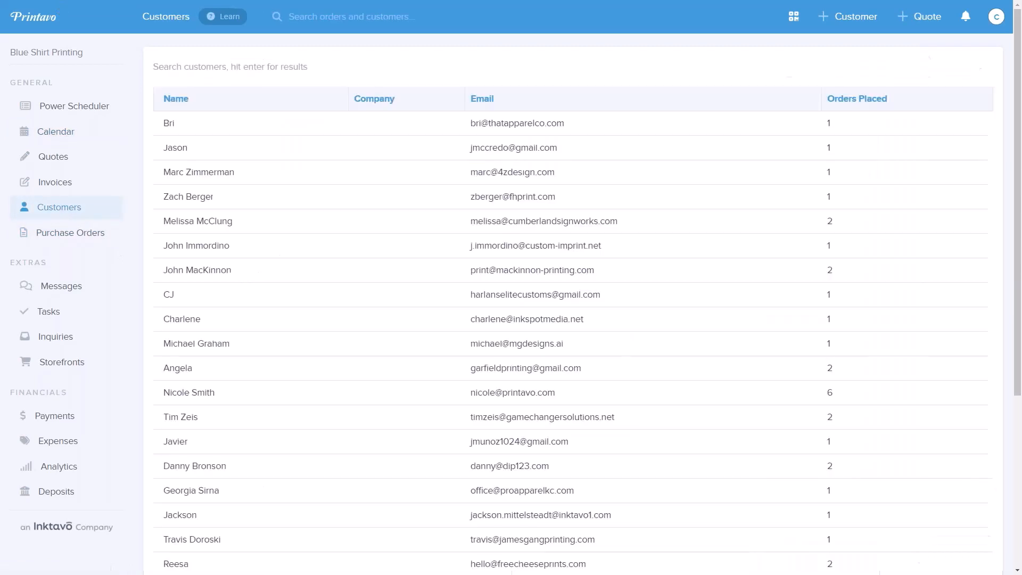
click(207, 69)
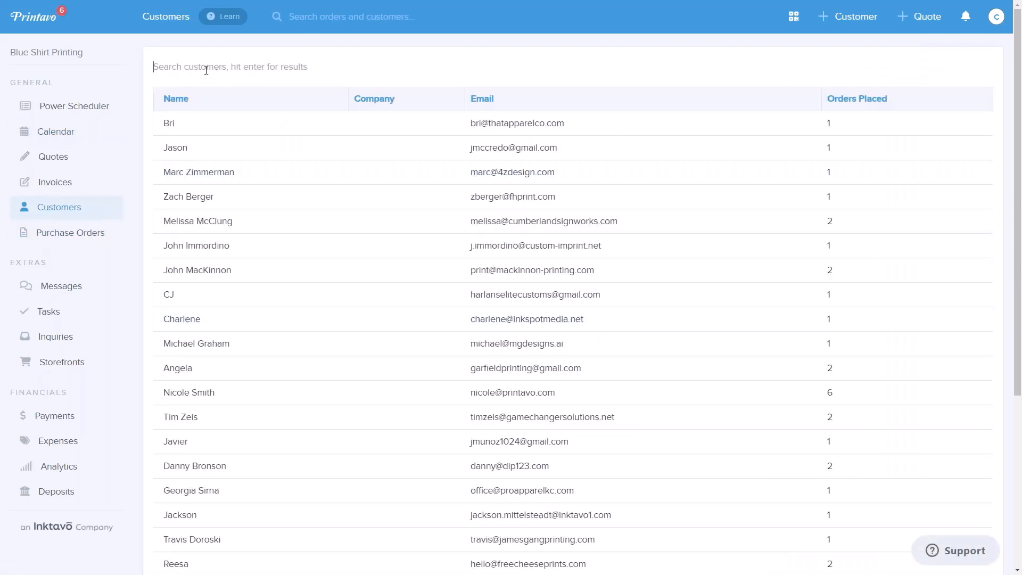
text(adam)
key(Return)
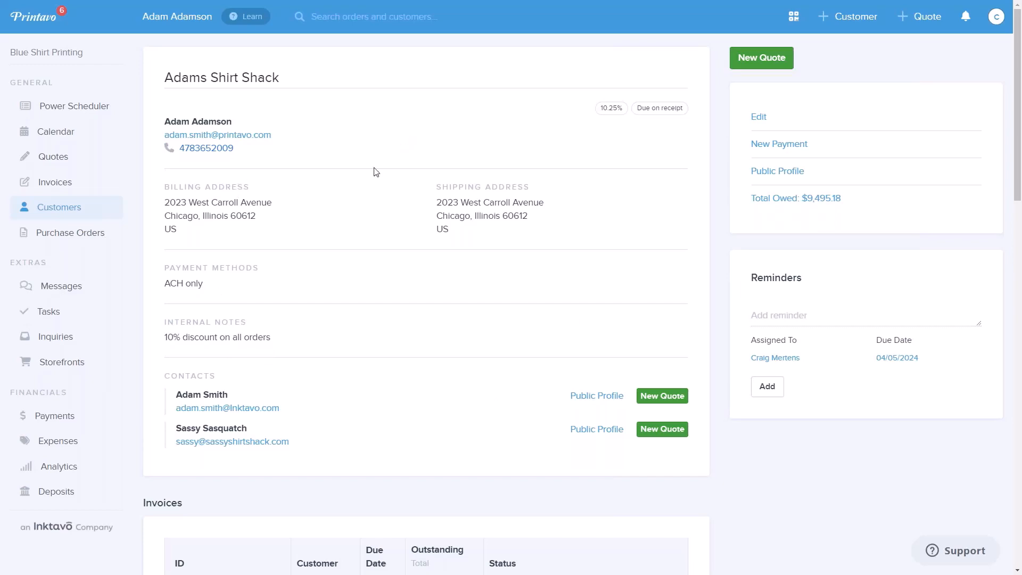
- Examine the Adams Shirt Shack record, including its contacts, internal notes and the invoice history with due dates, outstanding amounts and statuses
scroll(344, 300, down, 1)
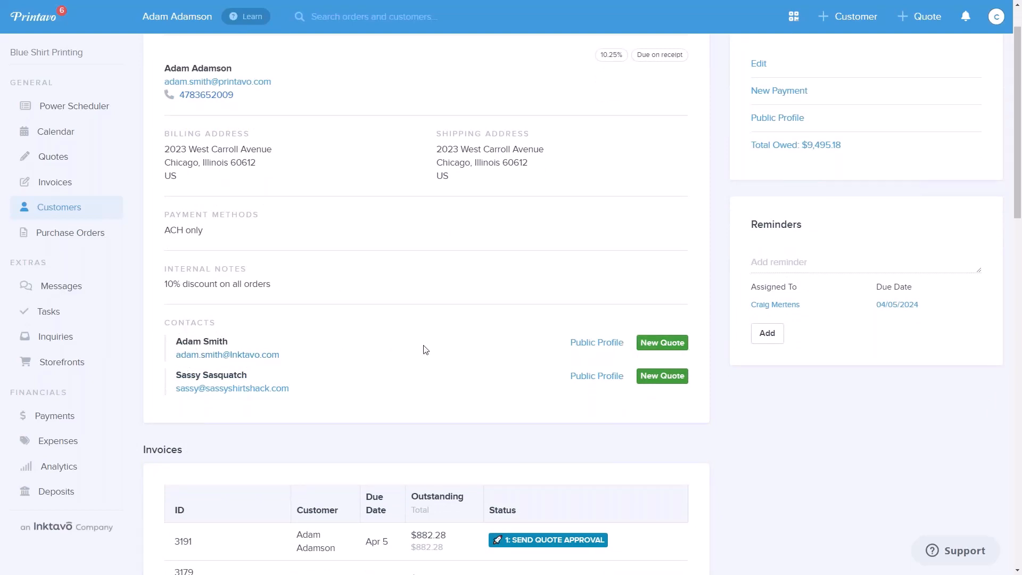
scroll(426, 348, down, 6)
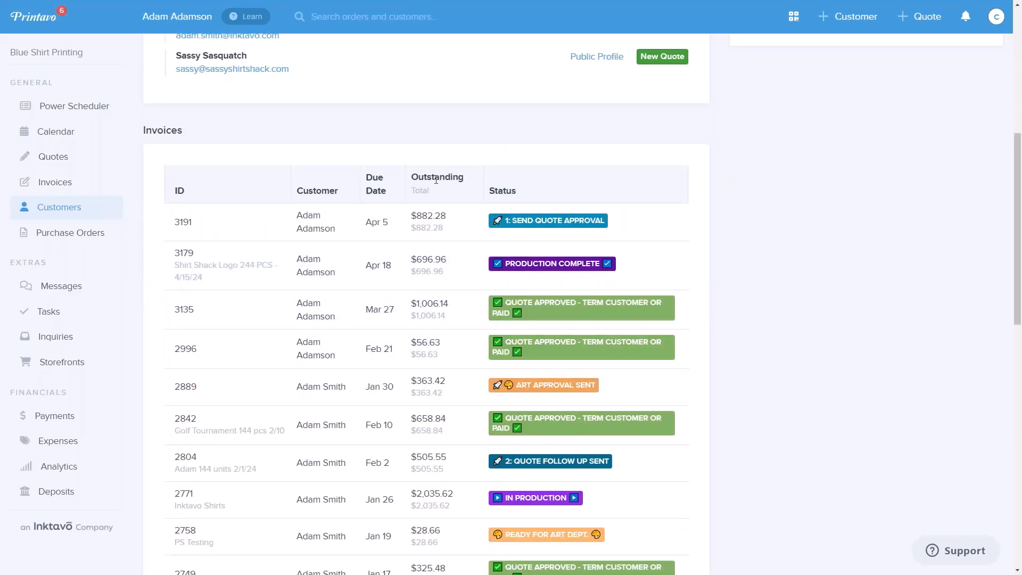
scroll(450, 365, down, 10)
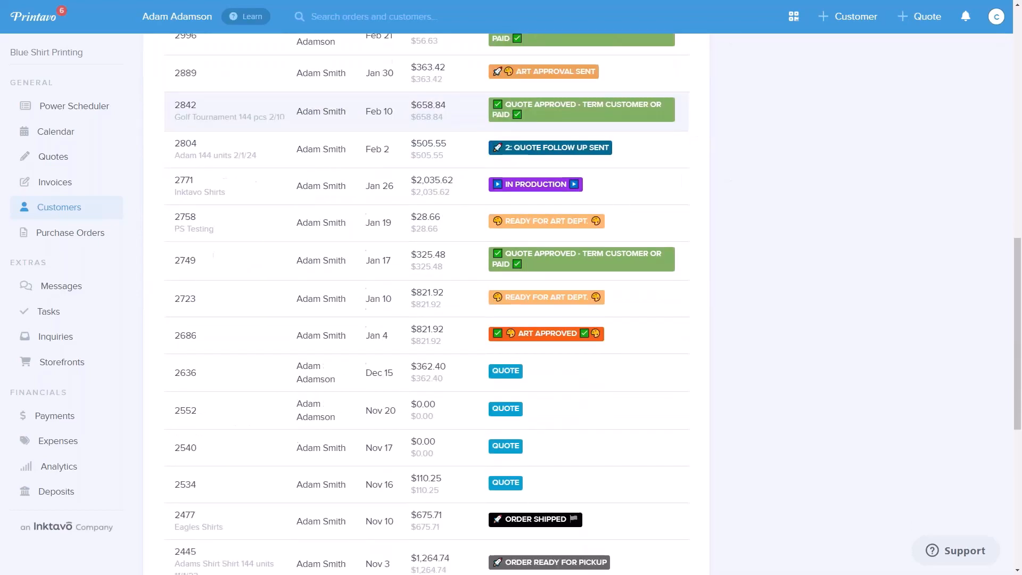
scroll(449, 363, down, 3)
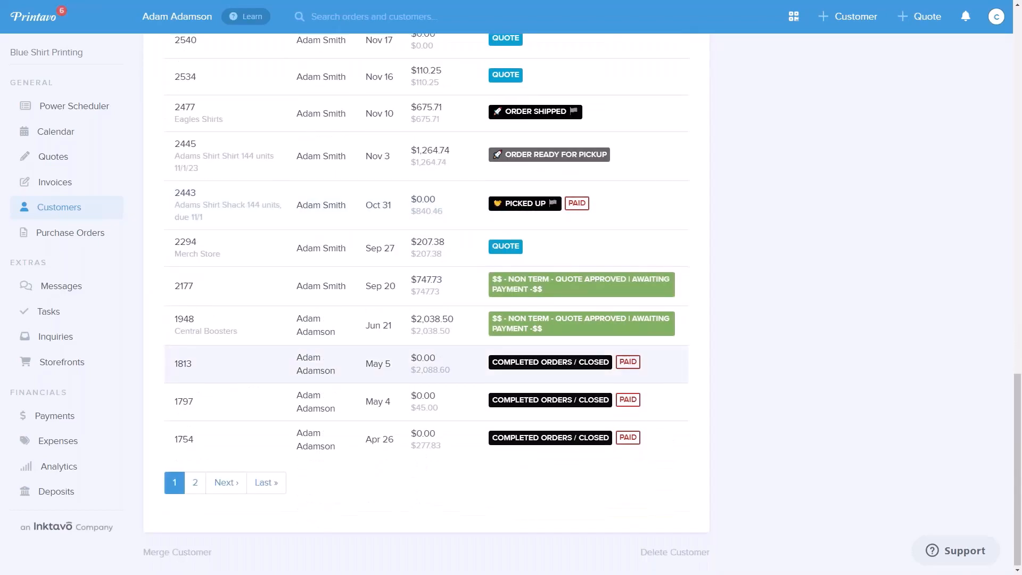
scroll(450, 363, up, 15)
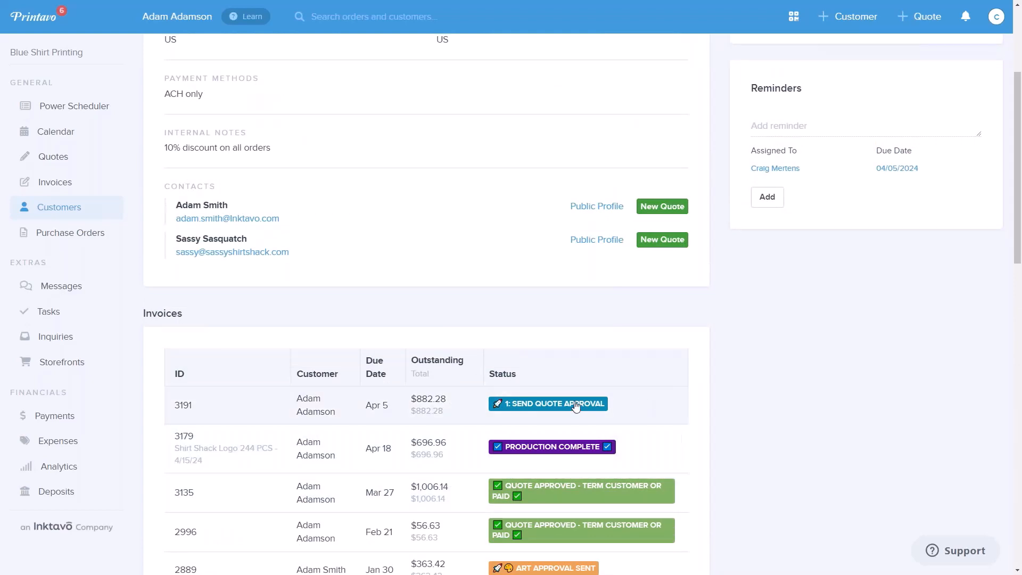
scroll(575, 405, down, 10)
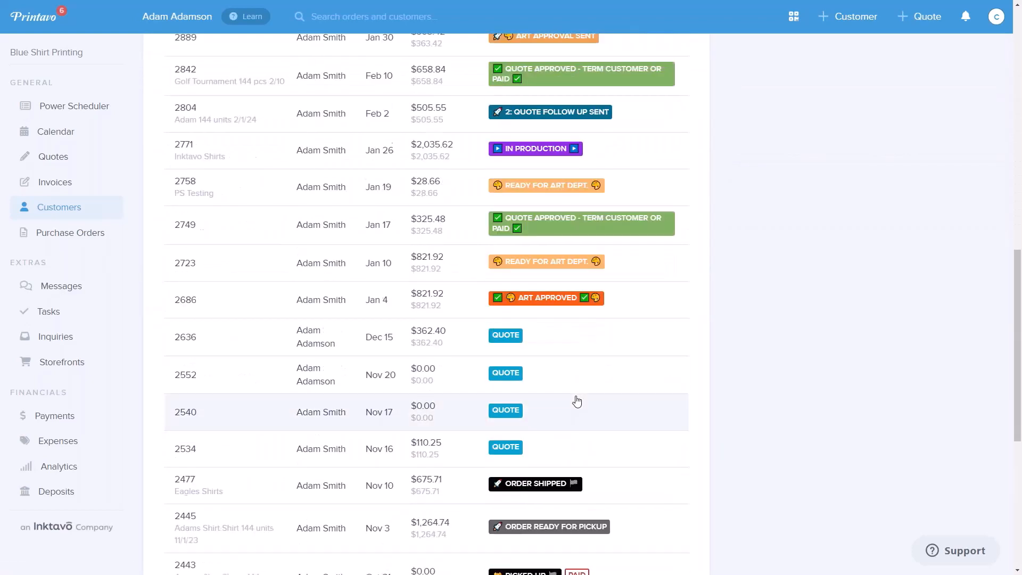
scroll(577, 401, down, 3)
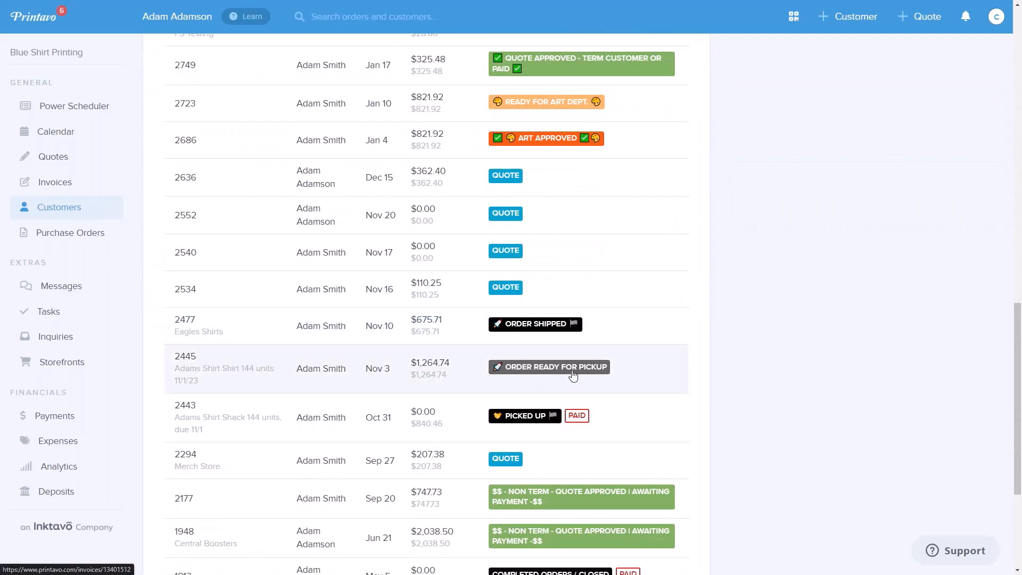
scroll(572, 377, up, 13)
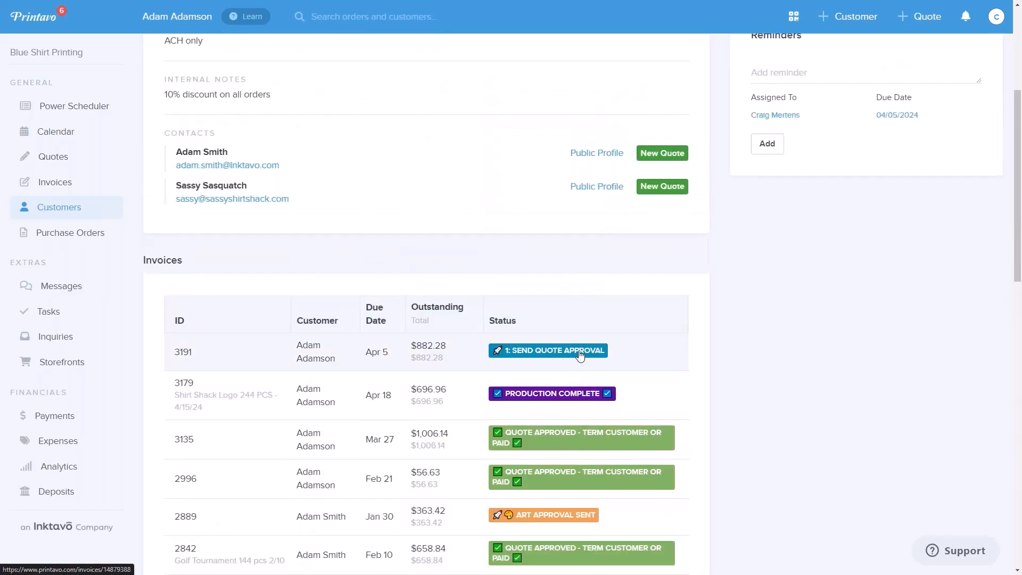
scroll(580, 355, up, 5)
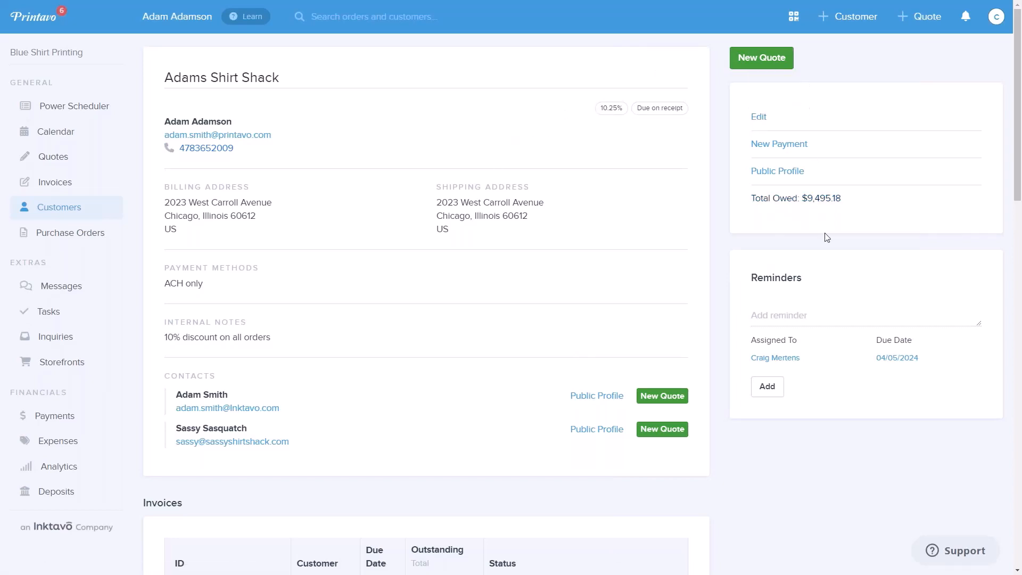
- Start a new quote for Adams Shirt Shack and give it the nickname Landscape
click(774, 60)
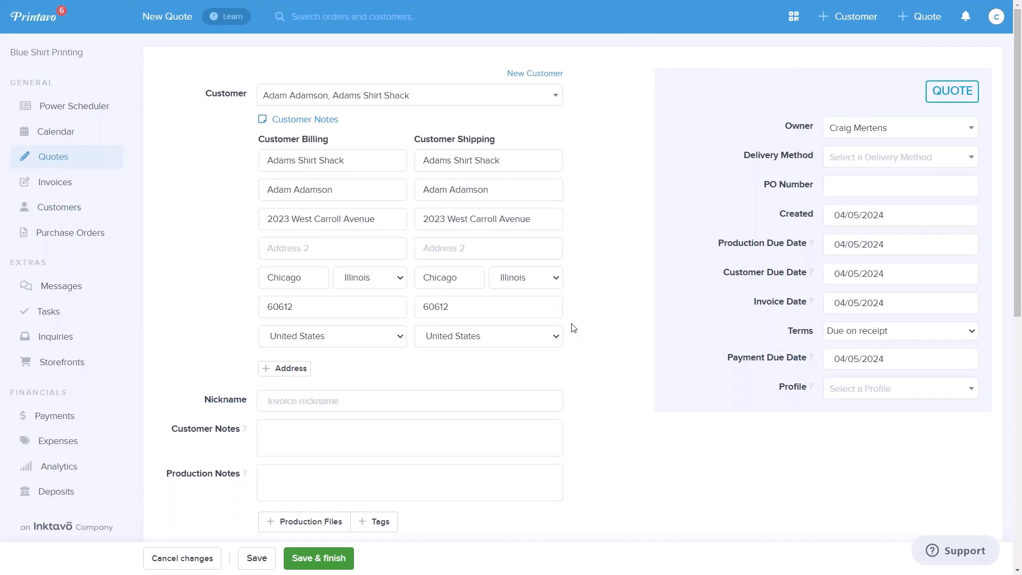
scroll(515, 356, down, 2)
click(285, 298)
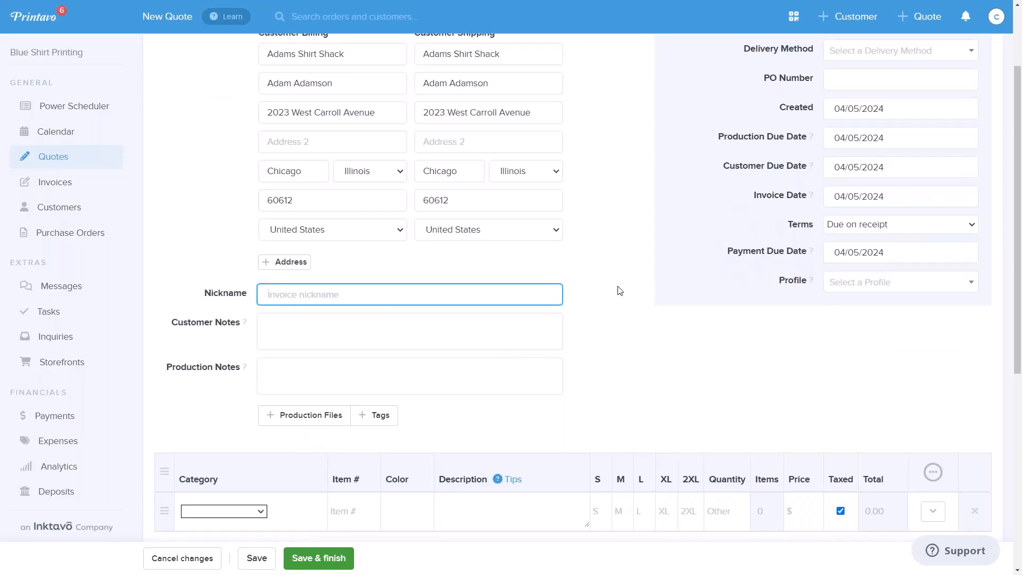
text(Landscape)
click(209, 339)
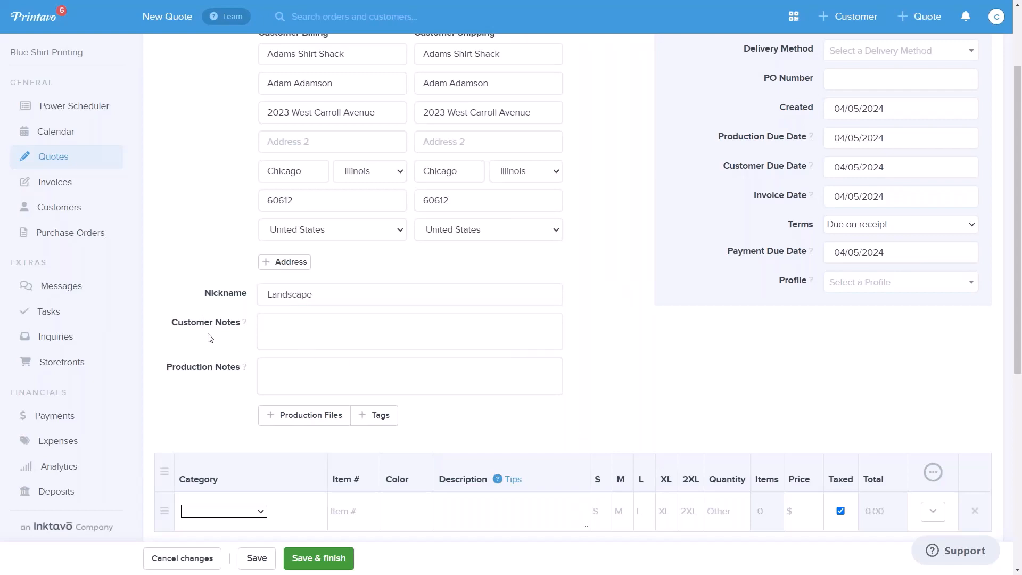
- Add the customer note "We will need the art by 4/10 in order to meet your deadline" to the quote
click(283, 329)
text(We will need the art by )
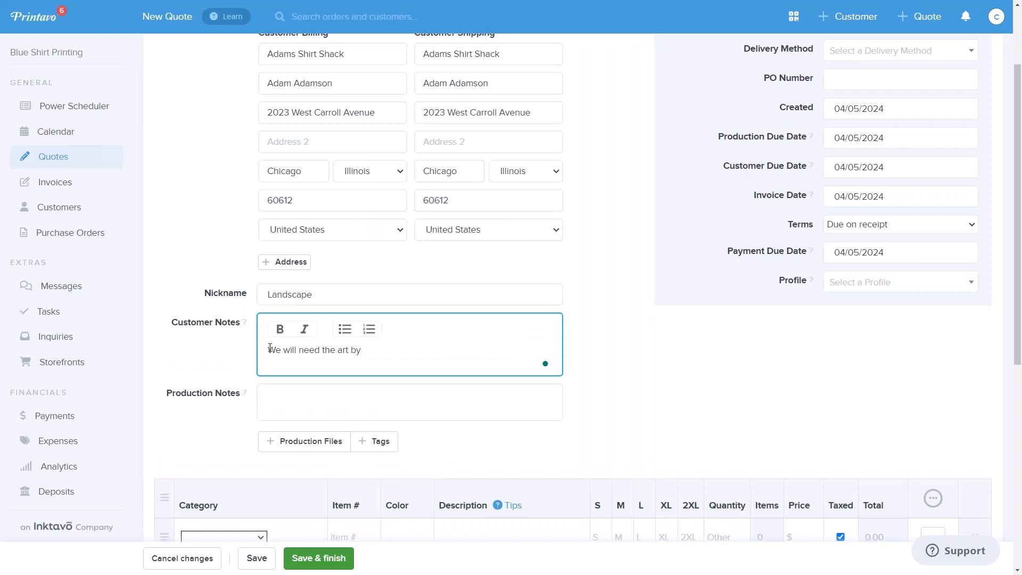
text(4/10 in order to meet your deadline)
key(Tab)
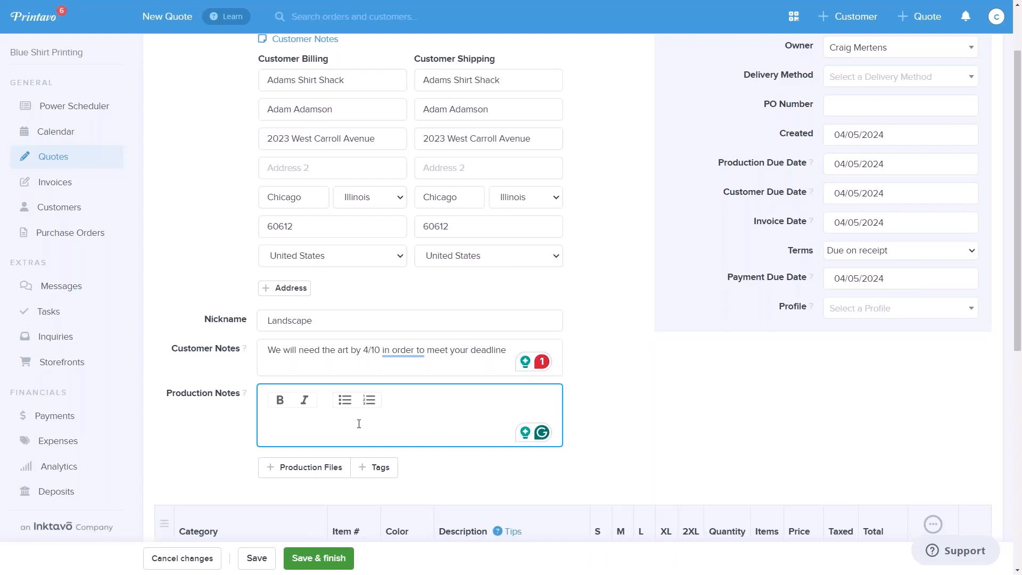
- Enter the production note "This is slow pay, must be paid in advance" on the quote
text(This is slow pay, ,iu)
key(BackSpace)
key(BackSpace)
key(BackSpace)
text(must)
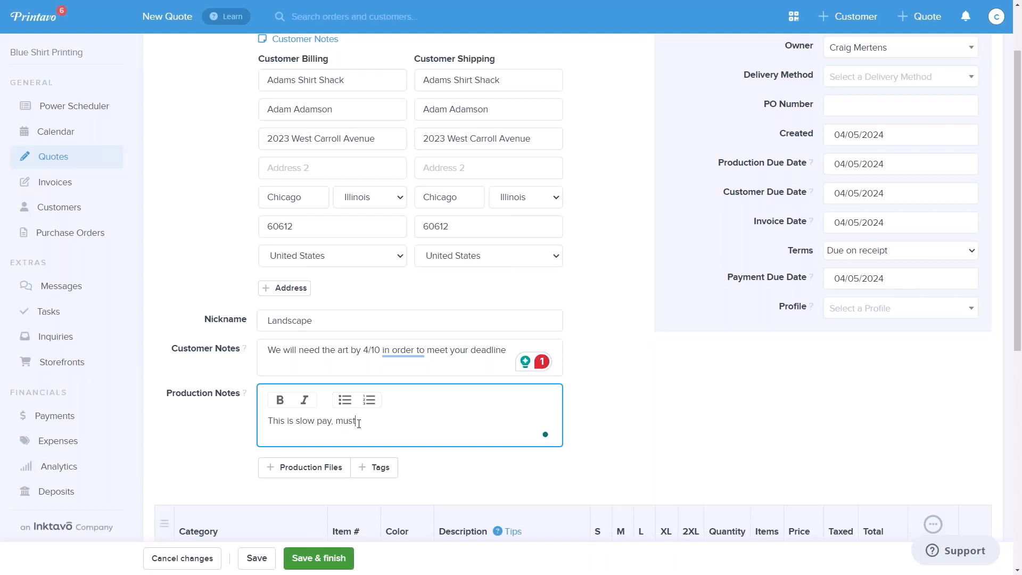
text( be paid in advance)
click(213, 429)
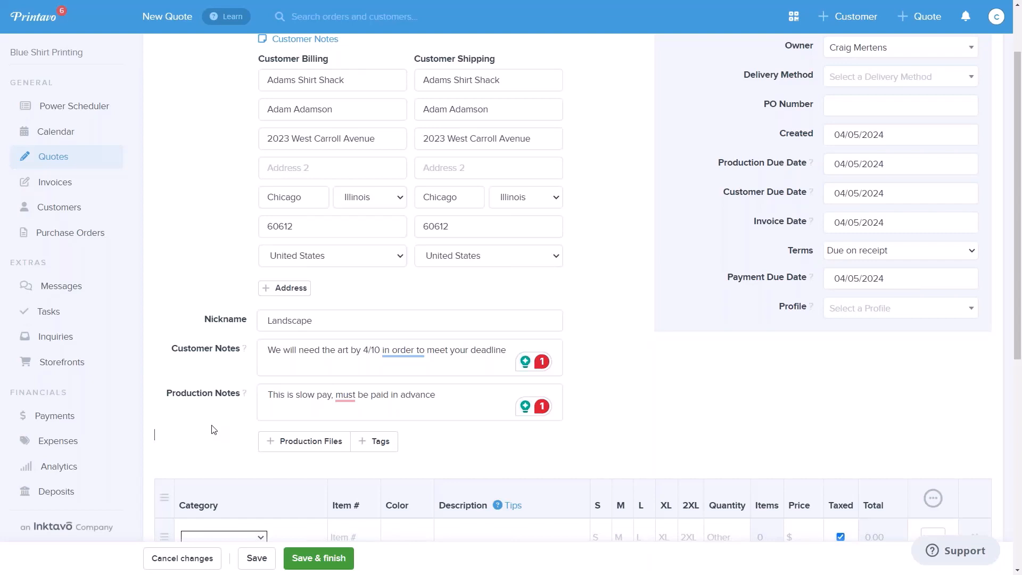
- Upload Four Seasons 01.pdf from the Downloads folder as a production file for the quote
click(288, 447)
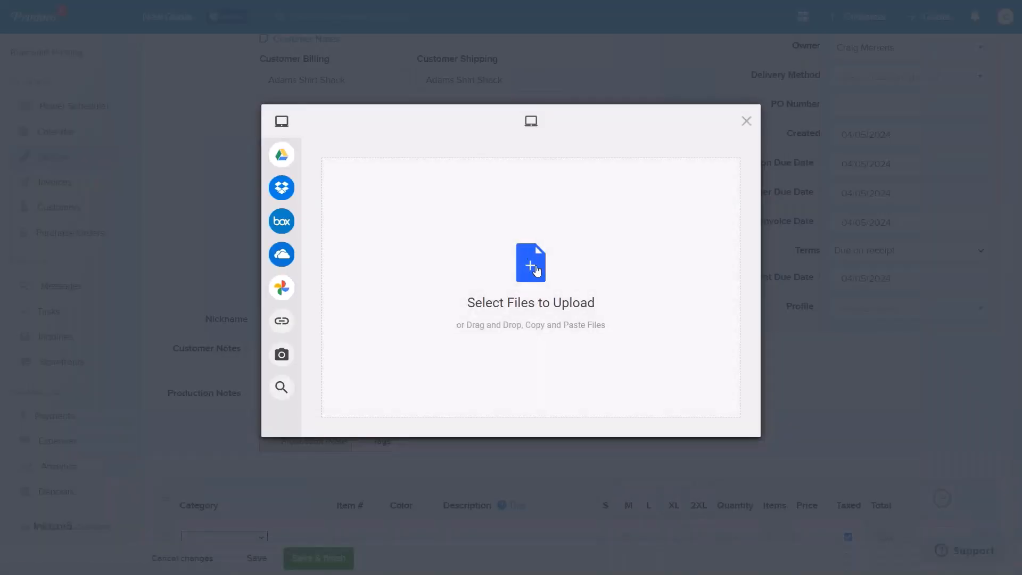
click(536, 301)
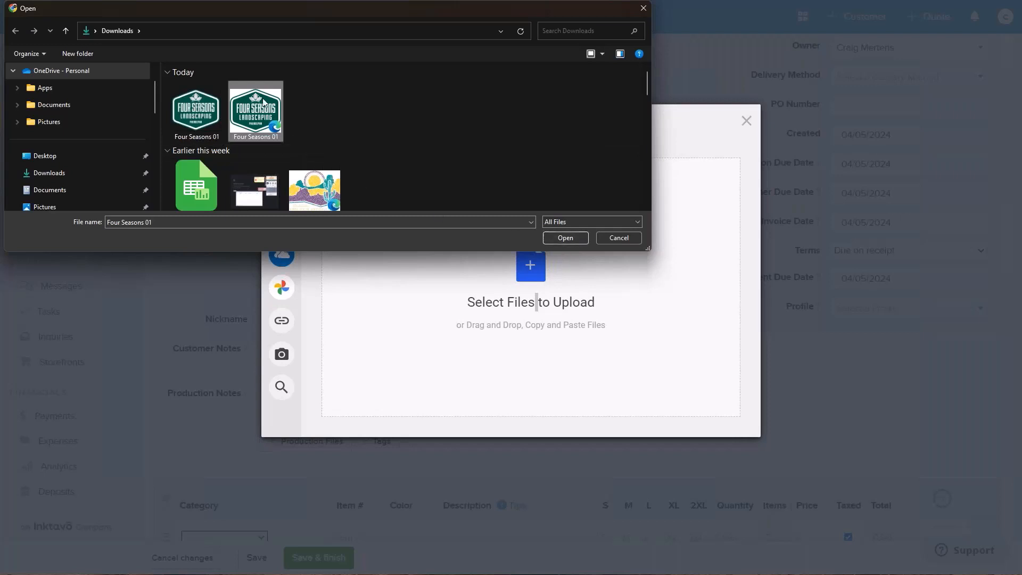
click(570, 239)
click(722, 421)
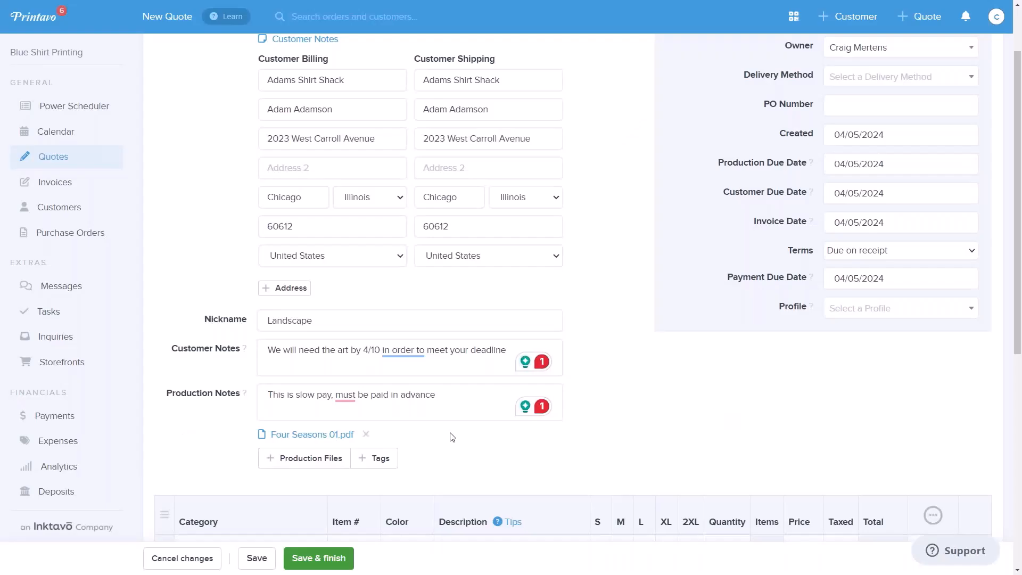
- Set the first line item's category to Screen Printing and its product to the black Gildan 2000 Ultra Cotton T-Shirt from S&S Activewear
scroll(447, 447, down, 2)
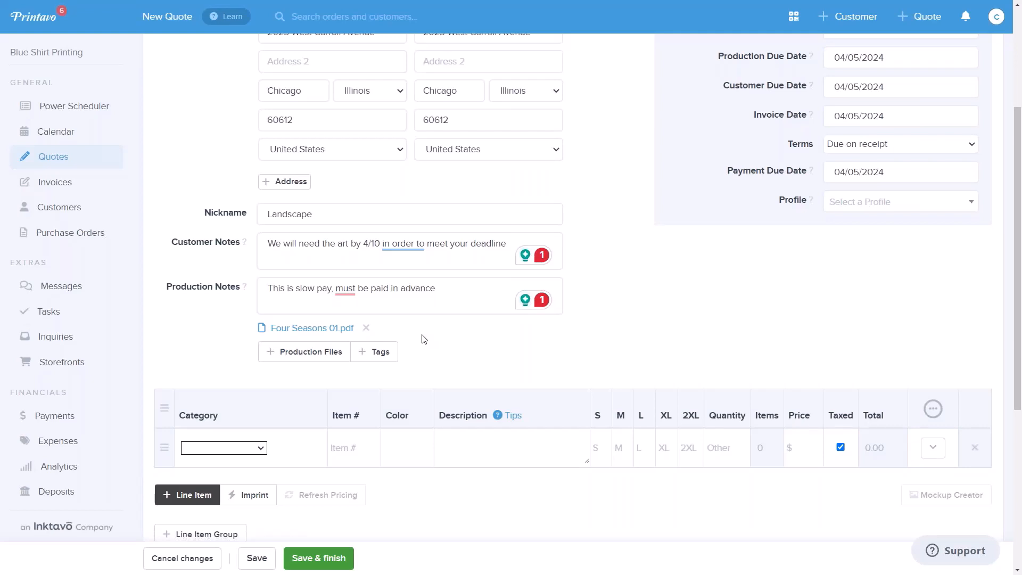
scroll(424, 338, down, 4)
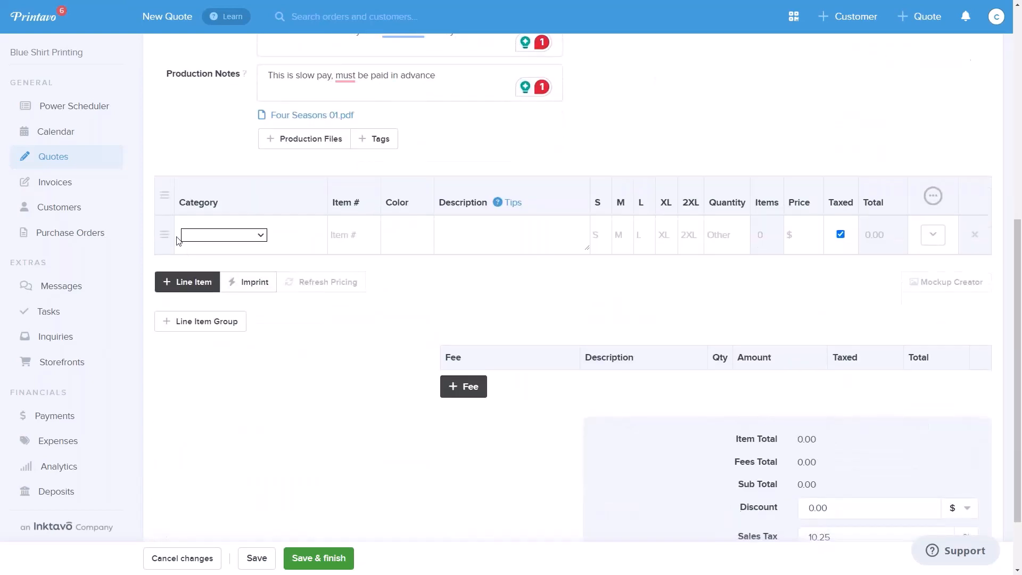
click(258, 239)
click(223, 309)
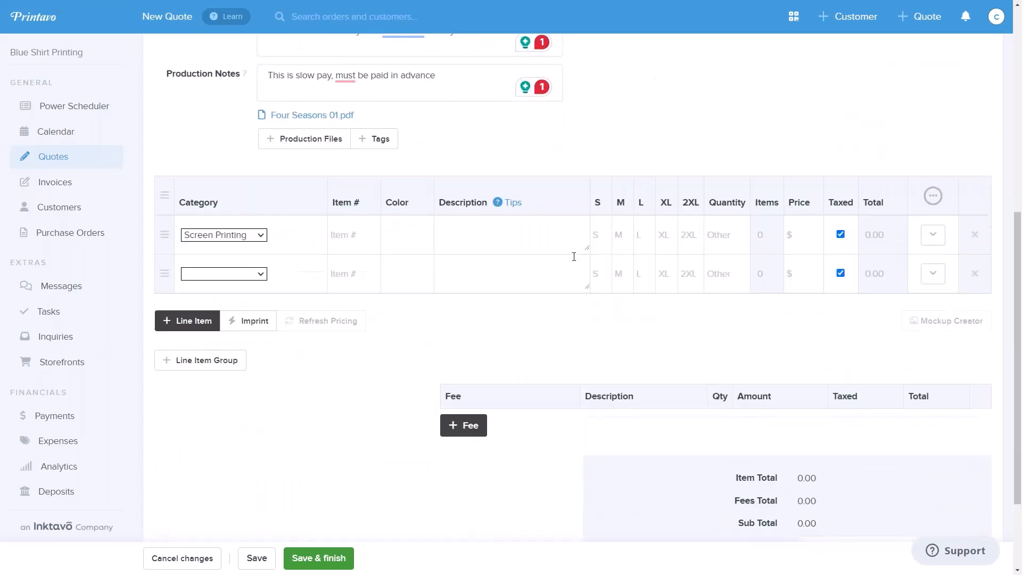
click(458, 232)
text(2000)
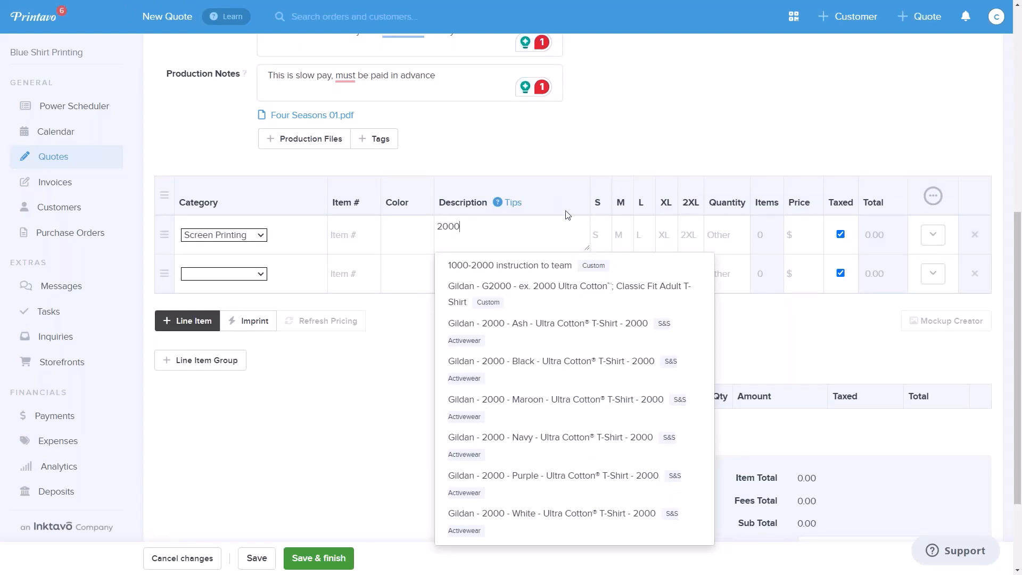
click(586, 371)
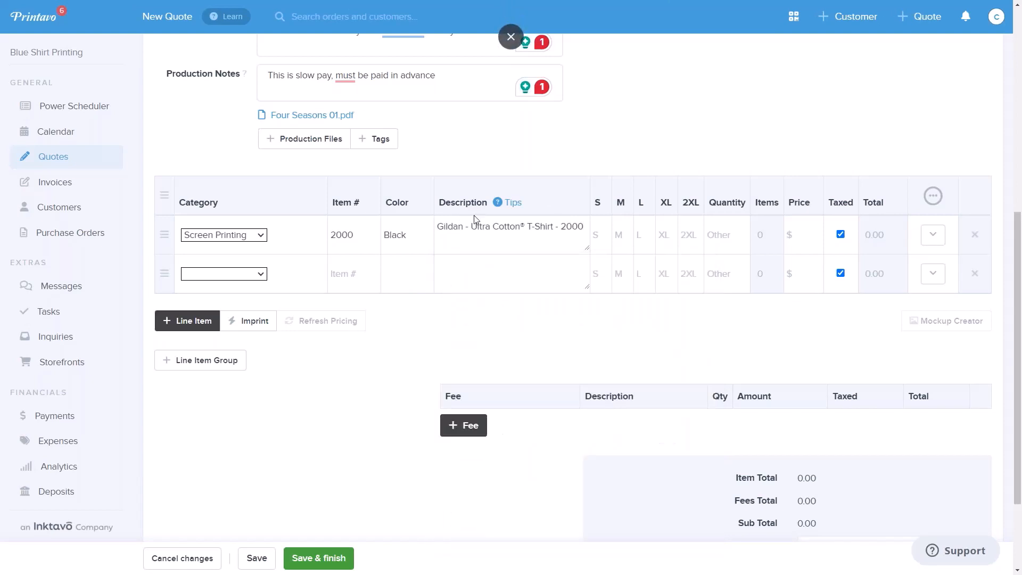
- Enter the T-shirt quantities as 12 S, 24 M, 24 L and 12 XL
text(12)
click(627, 232)
text(24)
click(645, 244)
text(24)
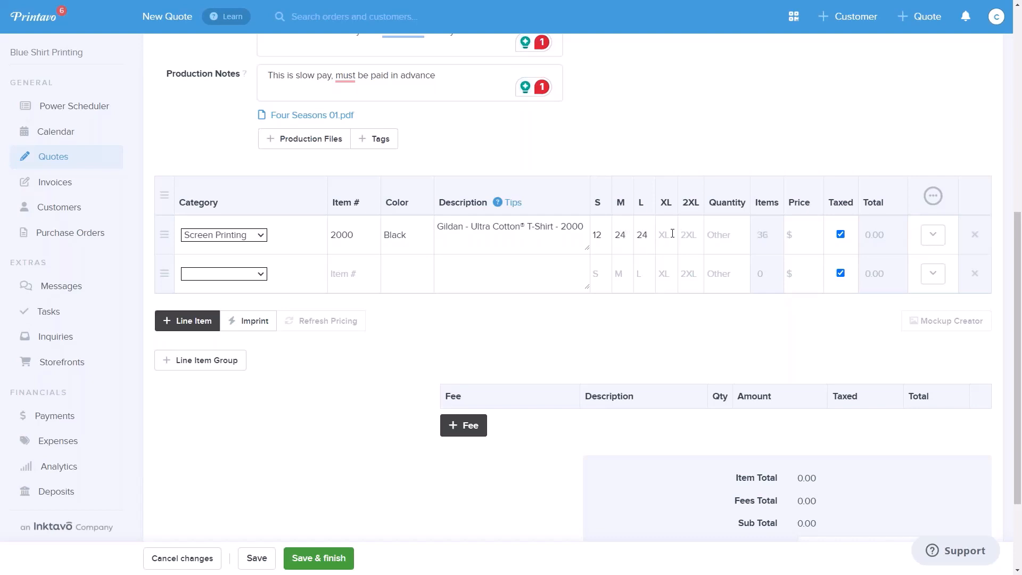
click(672, 233)
text(12)
- Review which size and detail columns are available for the line item table
click(932, 195)
scroll(909, 401, down, 5)
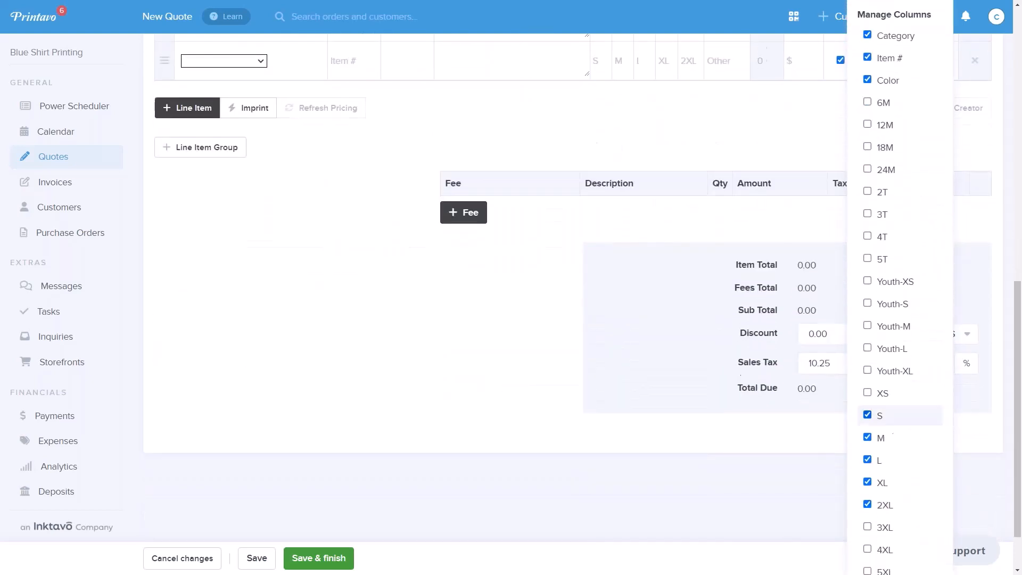
scroll(457, 269, up, 4)
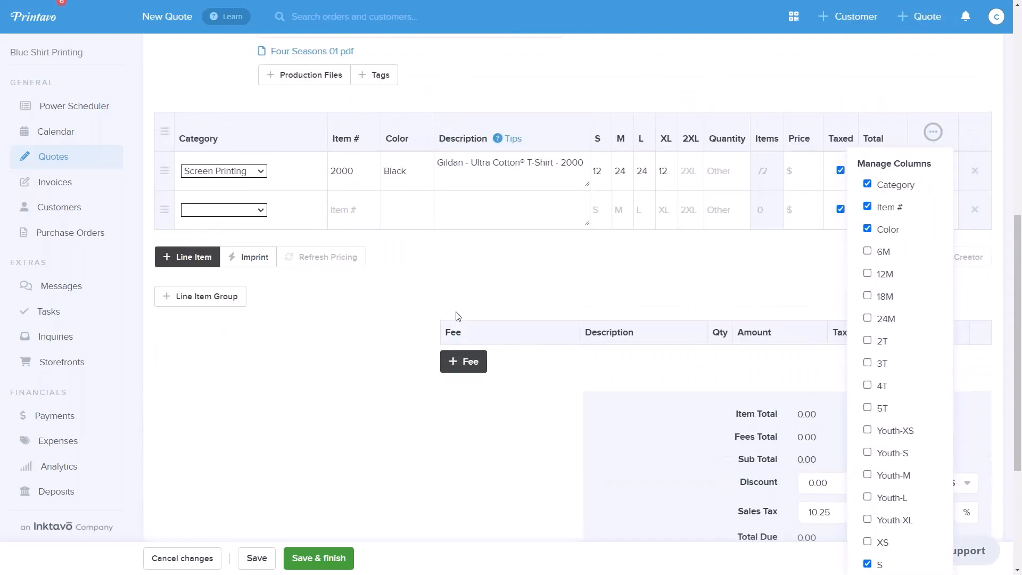
click(459, 250)
- Add an imprint to the line item group with Screen Printing as its type of work
scroll(452, 271, up, 3)
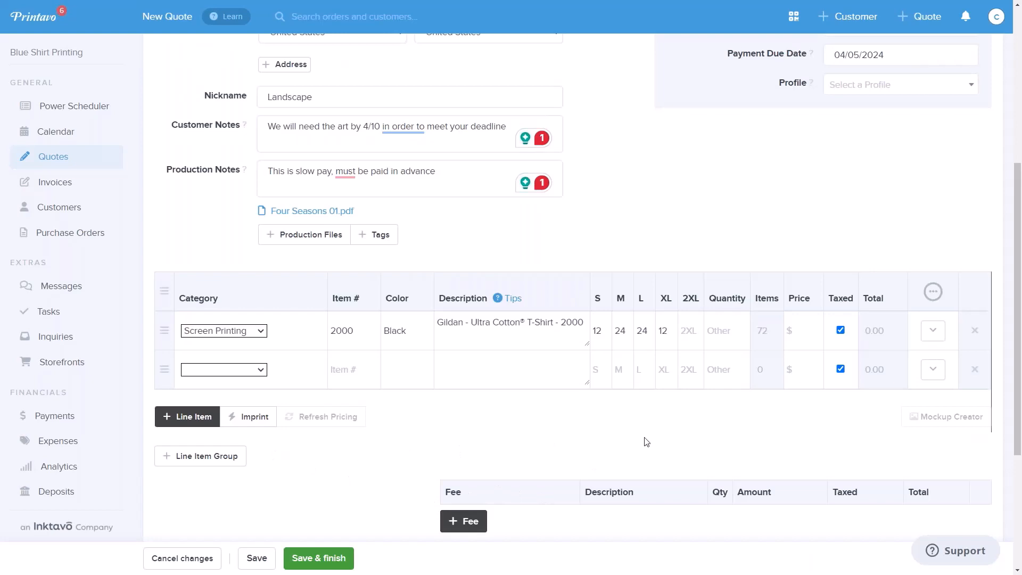
click(259, 423)
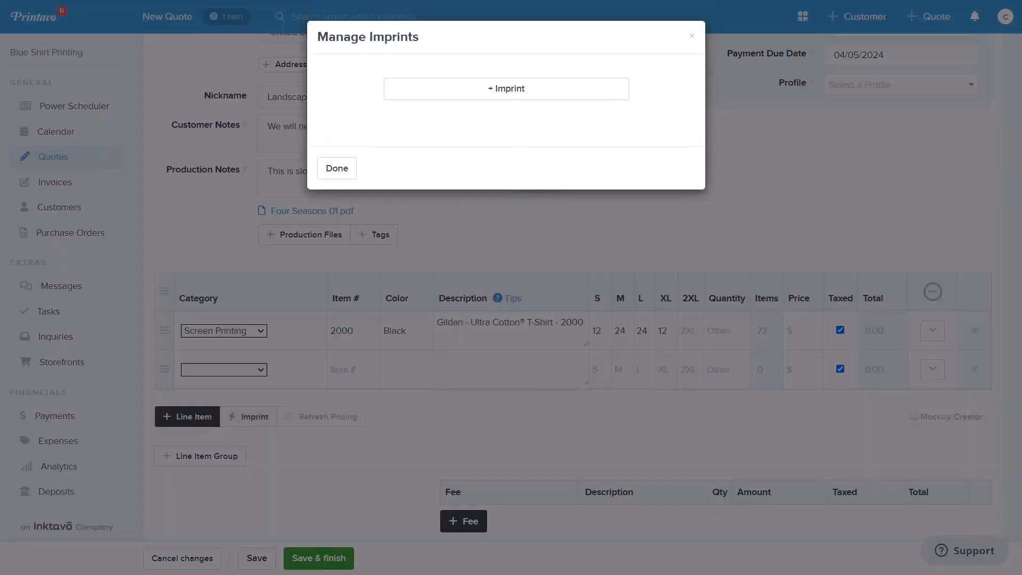
click(529, 93)
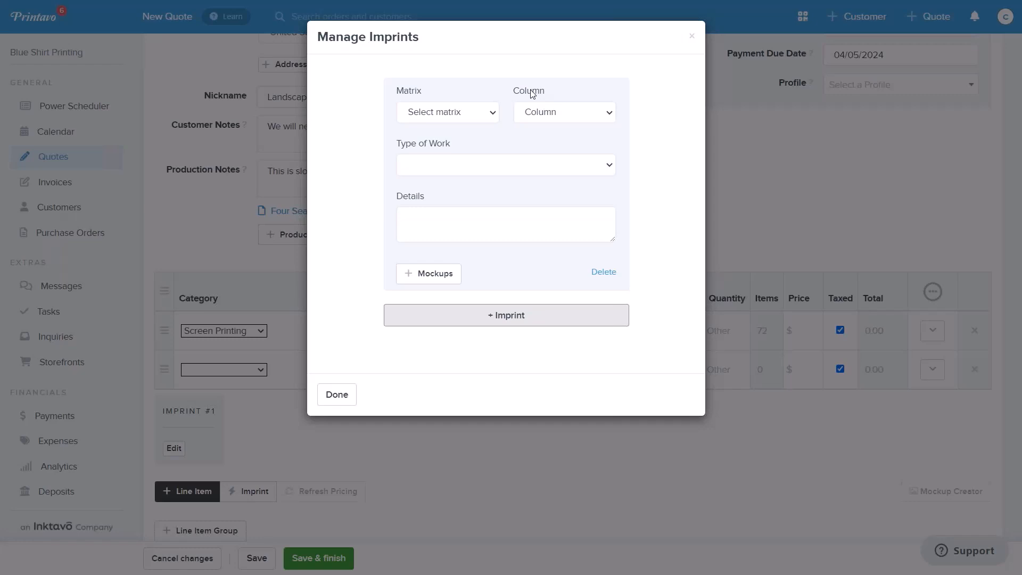
click(605, 165)
click(462, 255)
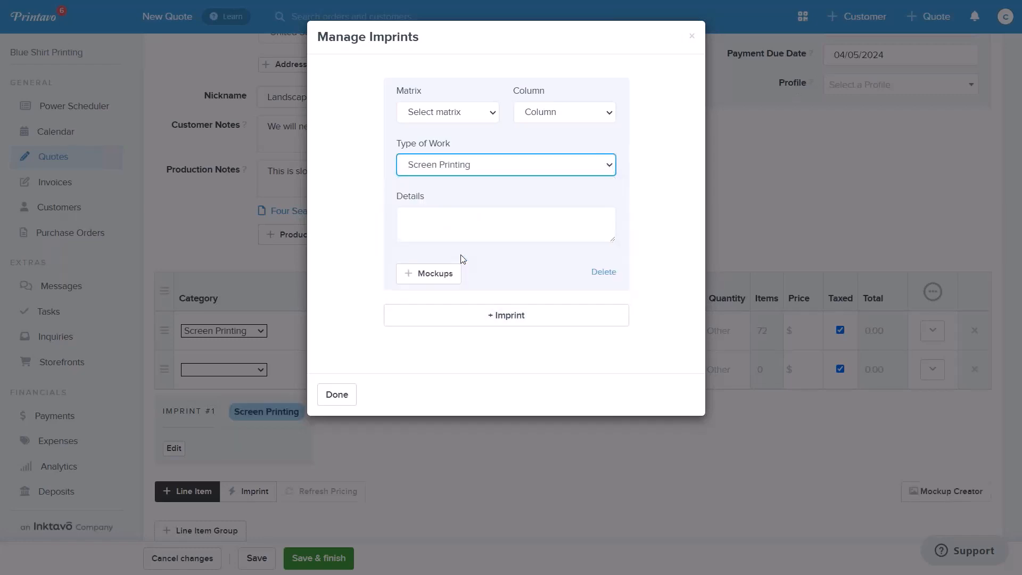
- Set the imprint's pricing matrix to Screen Printing with the 4 color column and finish managing imprints
click(494, 115)
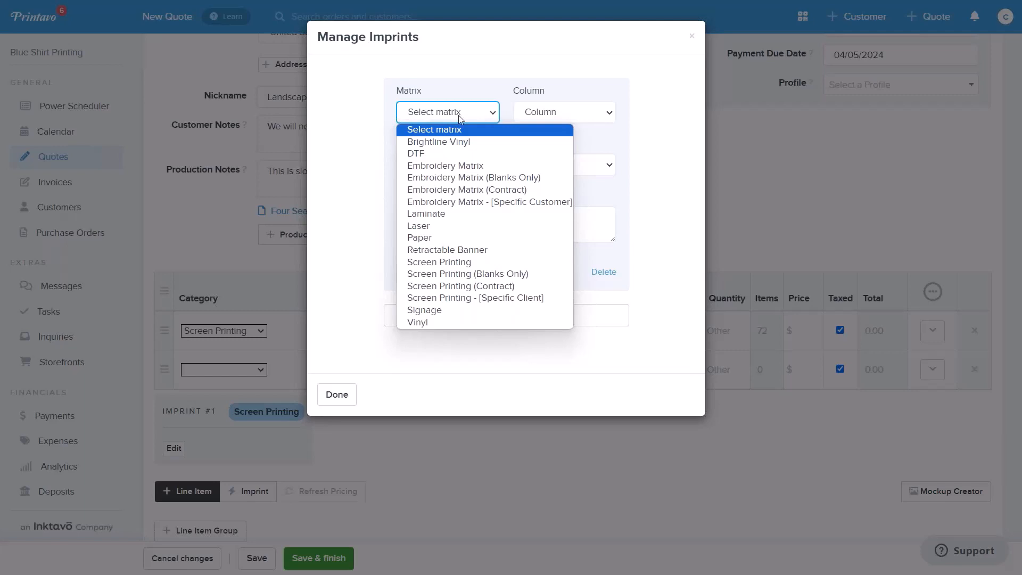
click(351, 115)
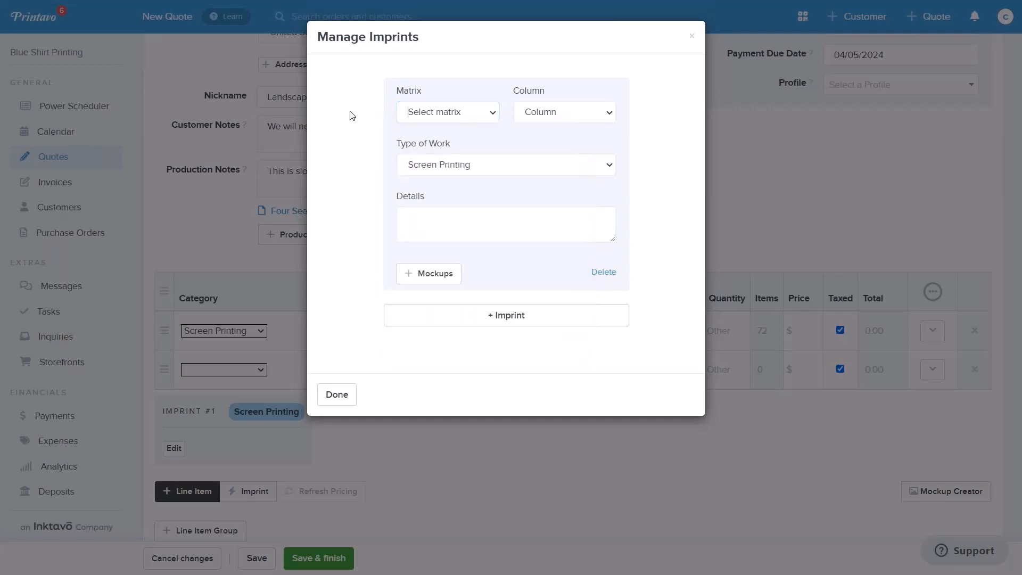
click(614, 119)
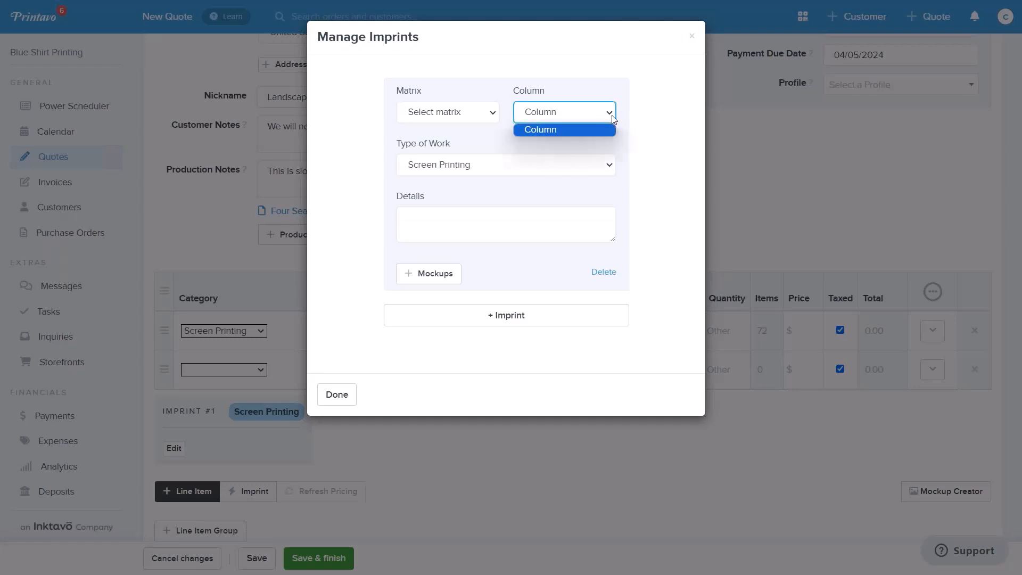
click(491, 113)
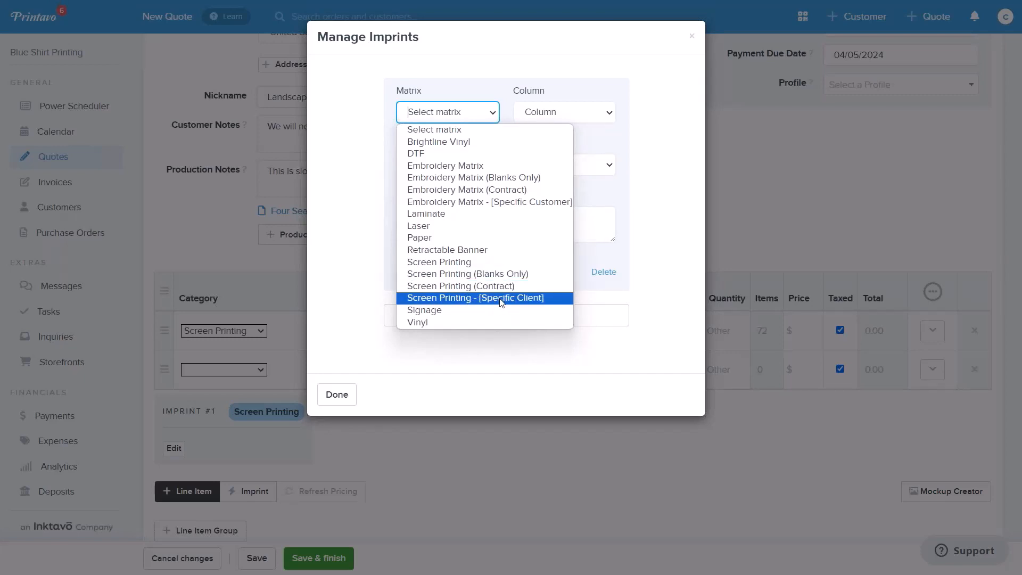
click(459, 262)
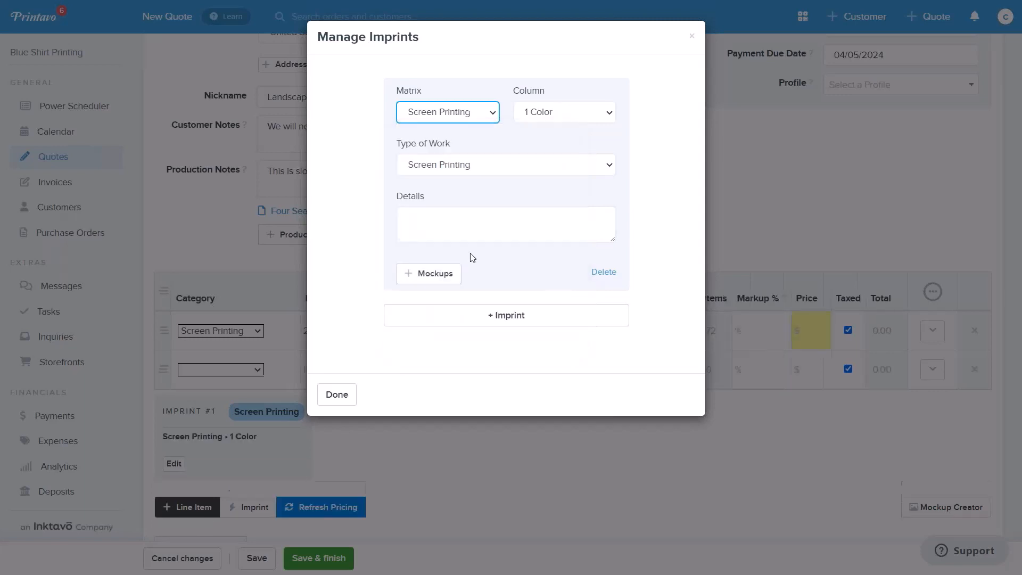
click(607, 113)
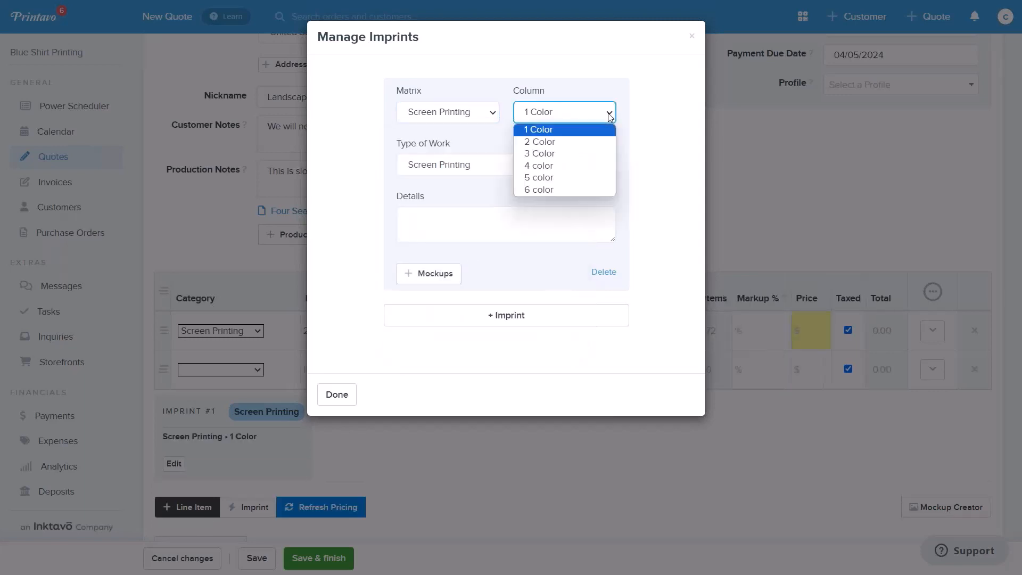
click(543, 169)
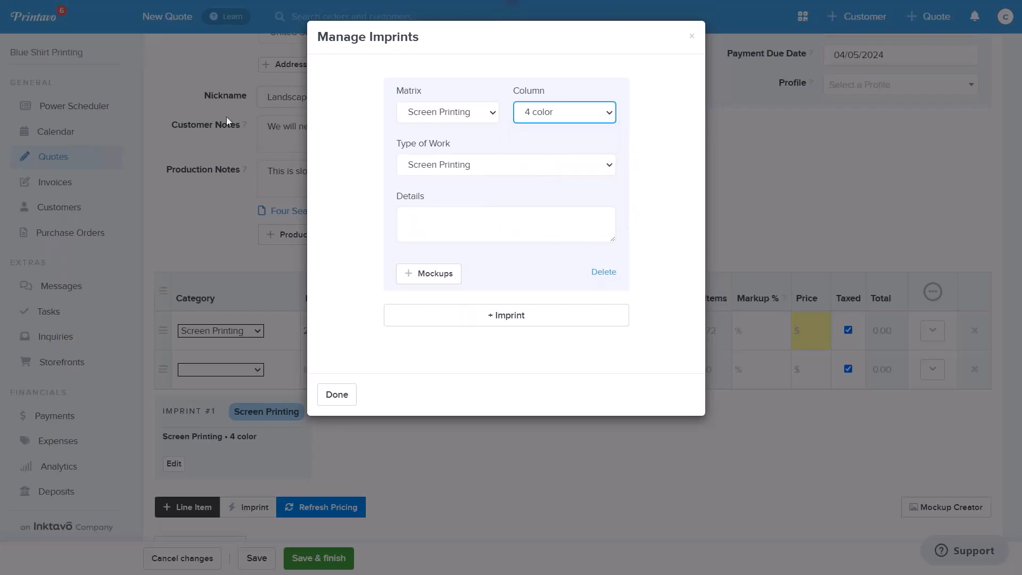
click(337, 397)
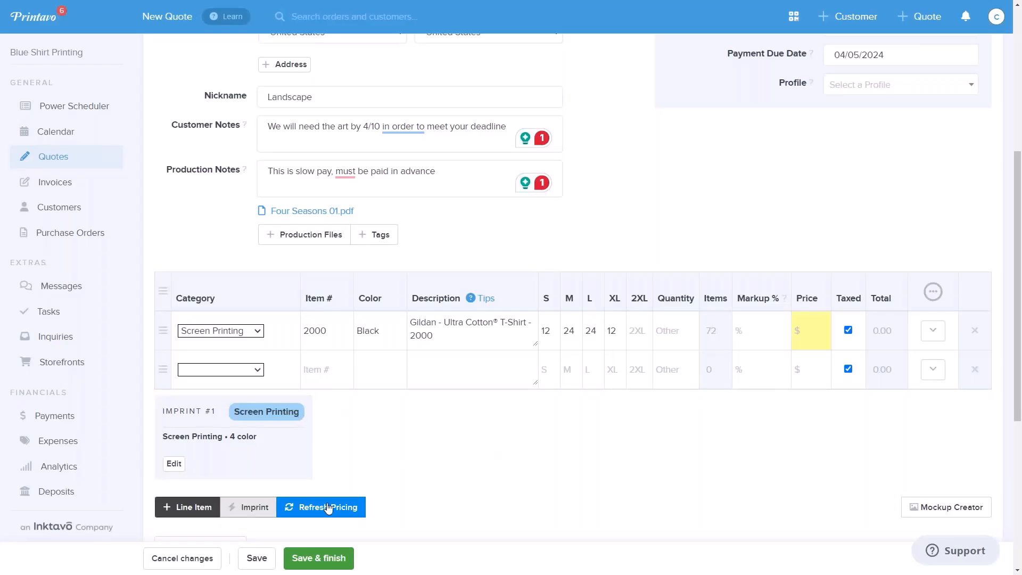
- Refresh the quote's pricing and override the T-shirt's unit price with 8.75
click(347, 506)
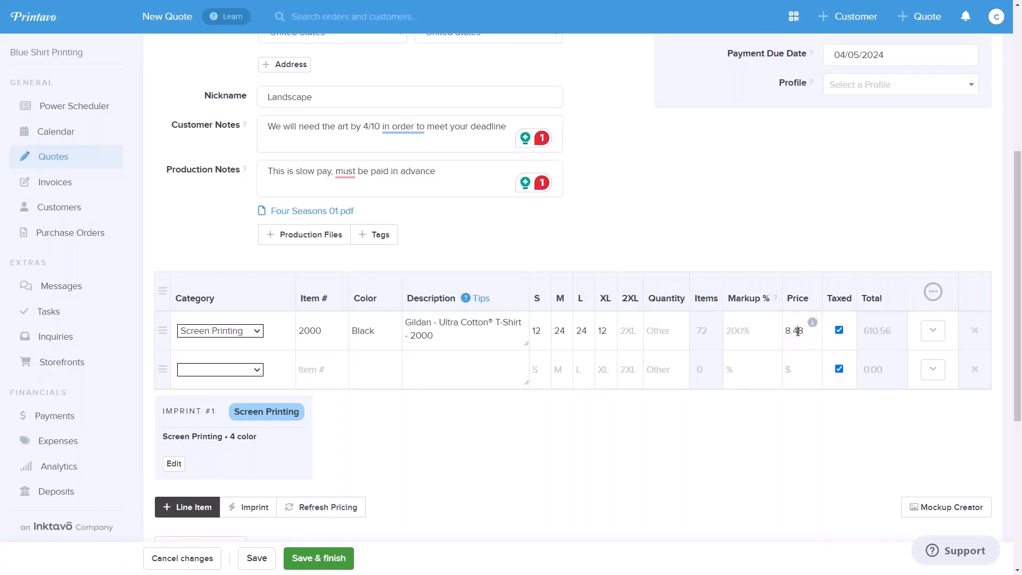
drag(793, 331, 809, 331)
text(75)
click(794, 438)
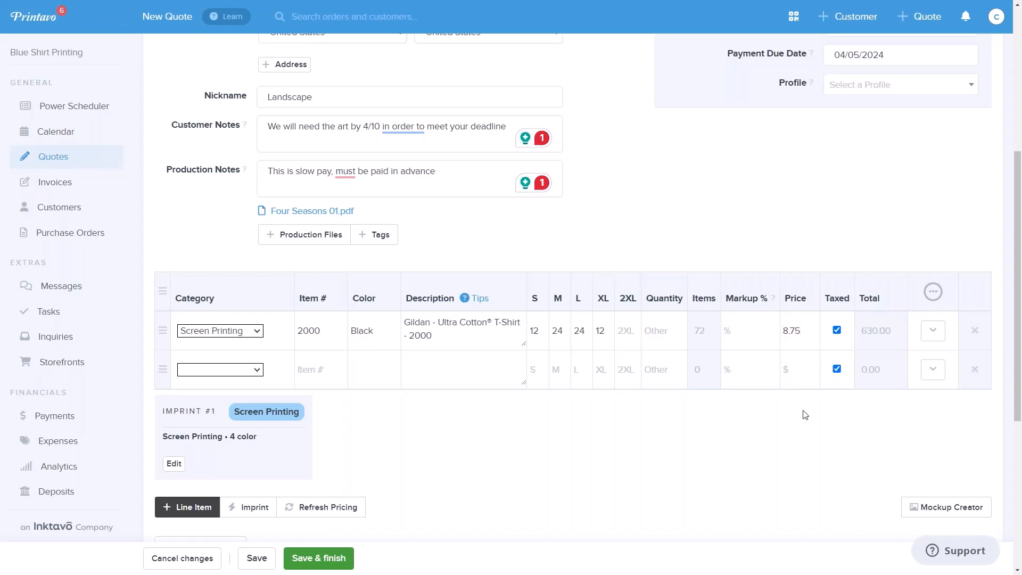
- Remove the empty second row from the line item table
scroll(817, 419, down, 2)
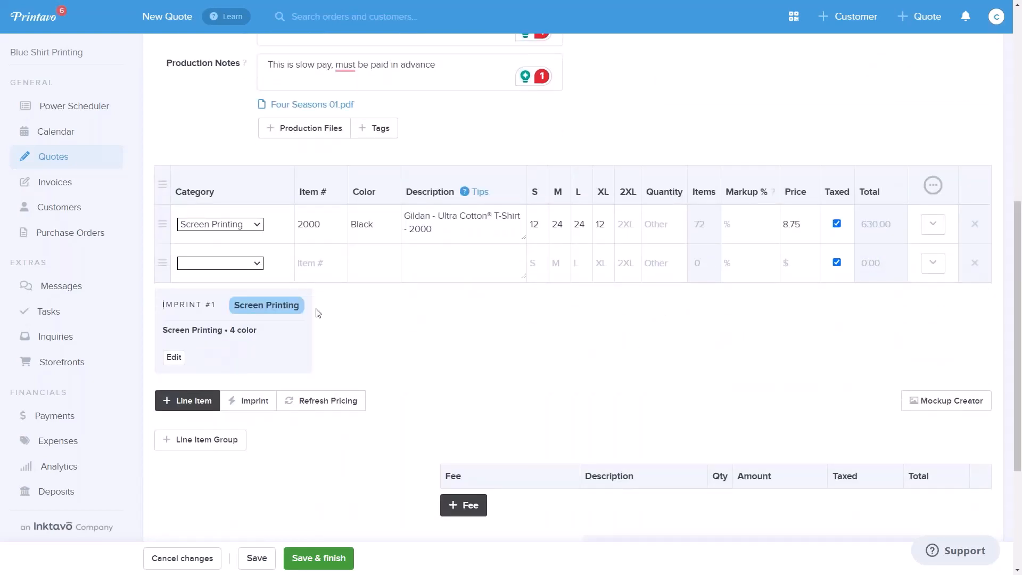
click(975, 263)
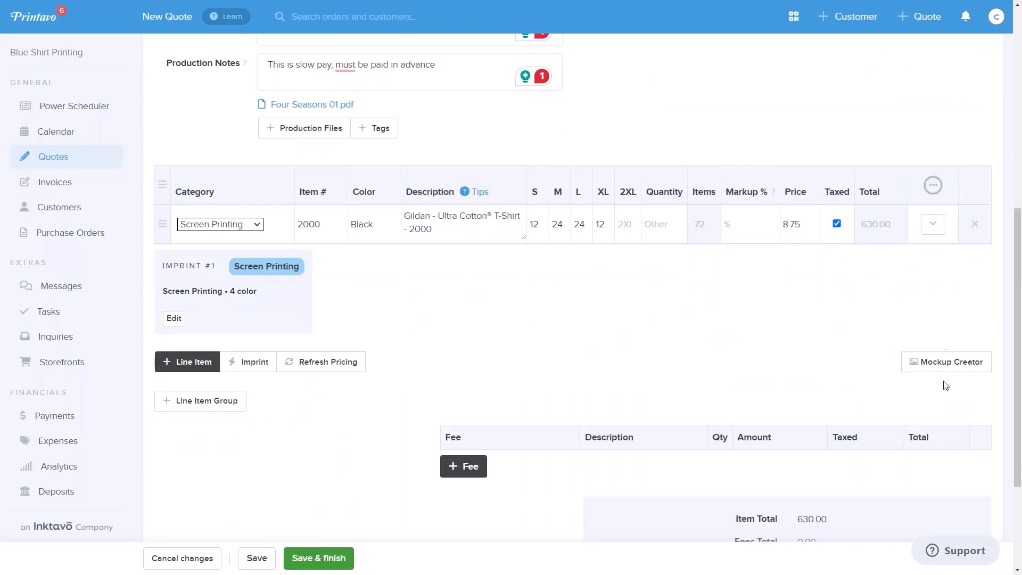
- Start a product mockup for the black T-shirt and upload the Four Seasons Landscaping logo as the Imprint 1 design
click(947, 365)
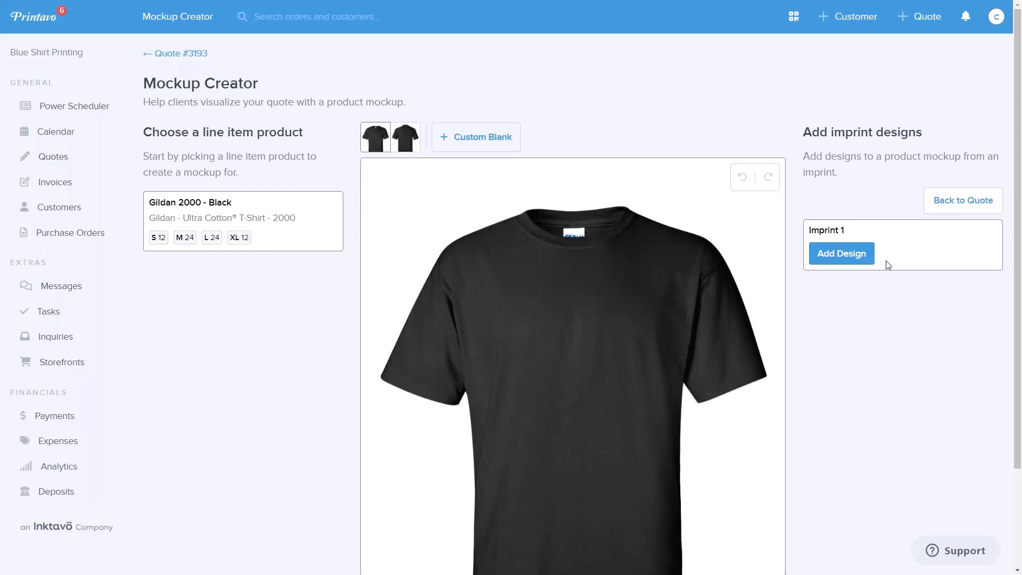
click(842, 253)
click(531, 275)
click(196, 110)
click(551, 238)
click(732, 425)
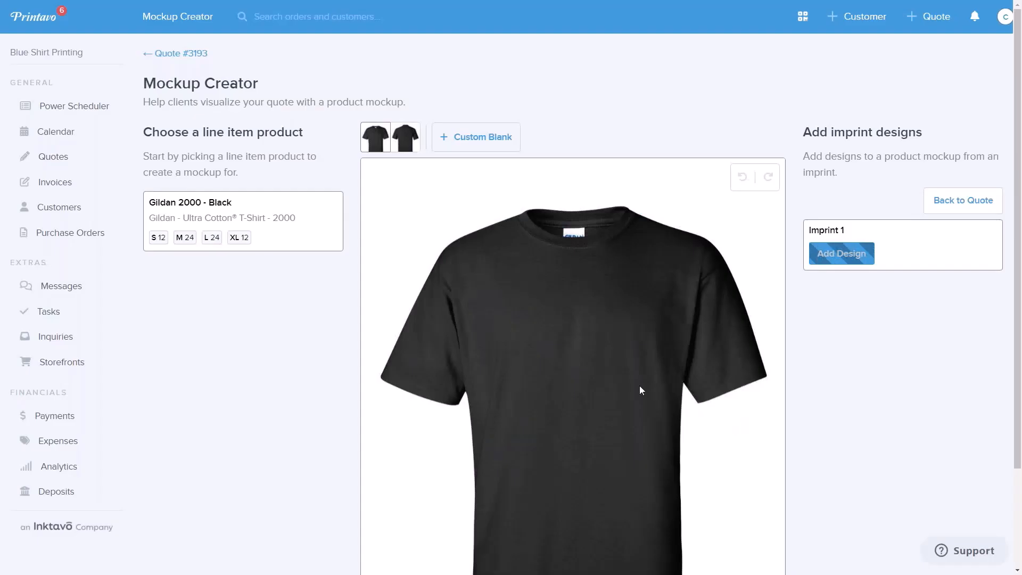
- Position and resize the logo centered on the shirt's front chest, save the mockup and return to the quote
drag(711, 467, 569, 352)
drag(616, 385, 642, 400)
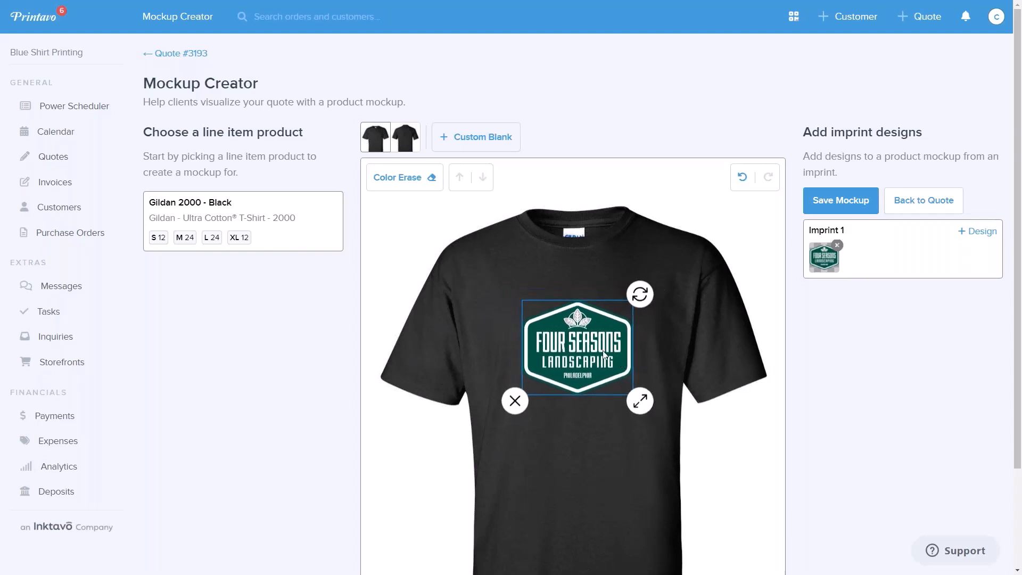
drag(604, 362, 606, 361)
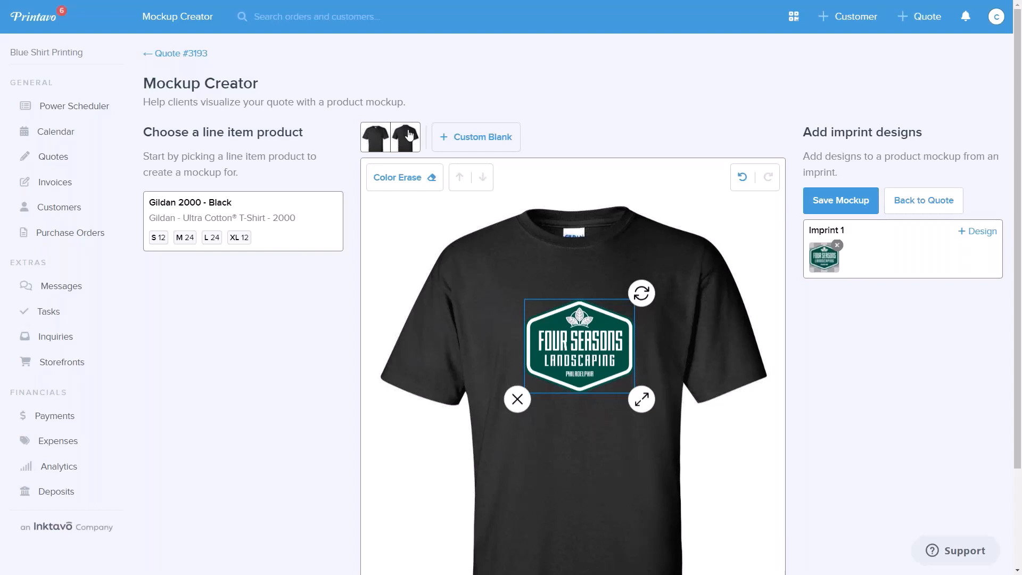
click(841, 200)
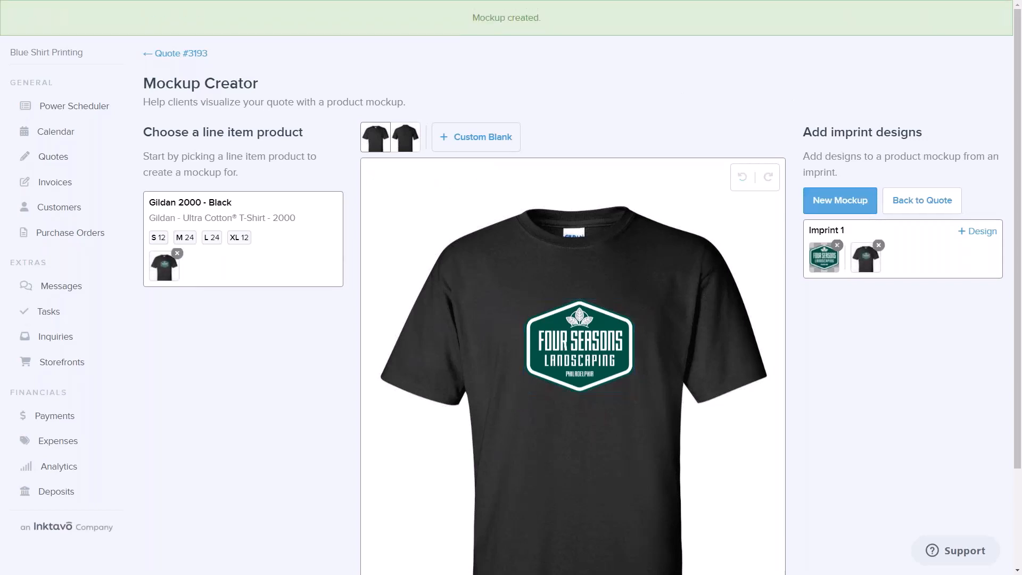
click(918, 202)
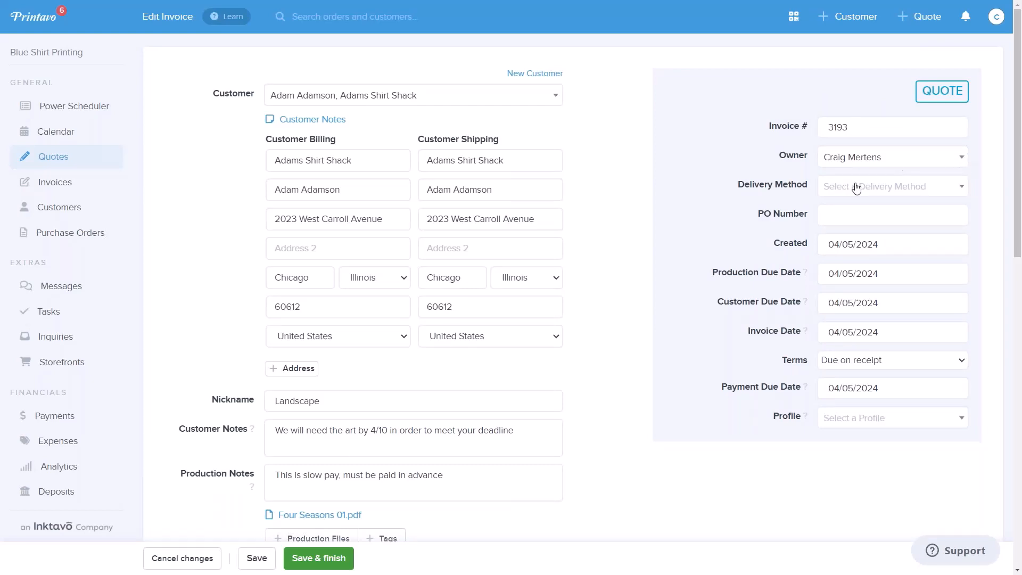
- Set the quote's delivery method to Pick-up and enter the customer's PO number
click(894, 187)
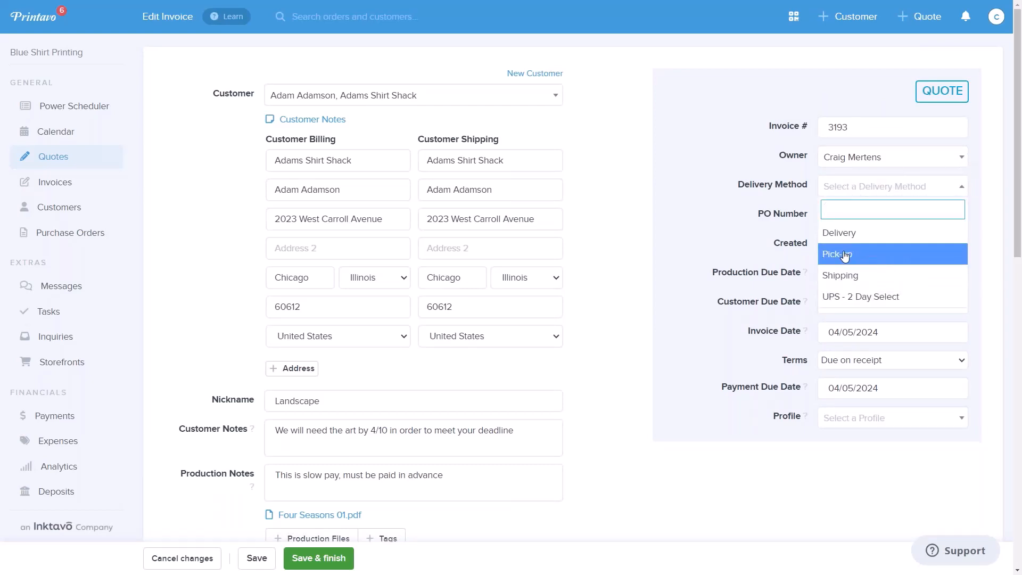
click(895, 260)
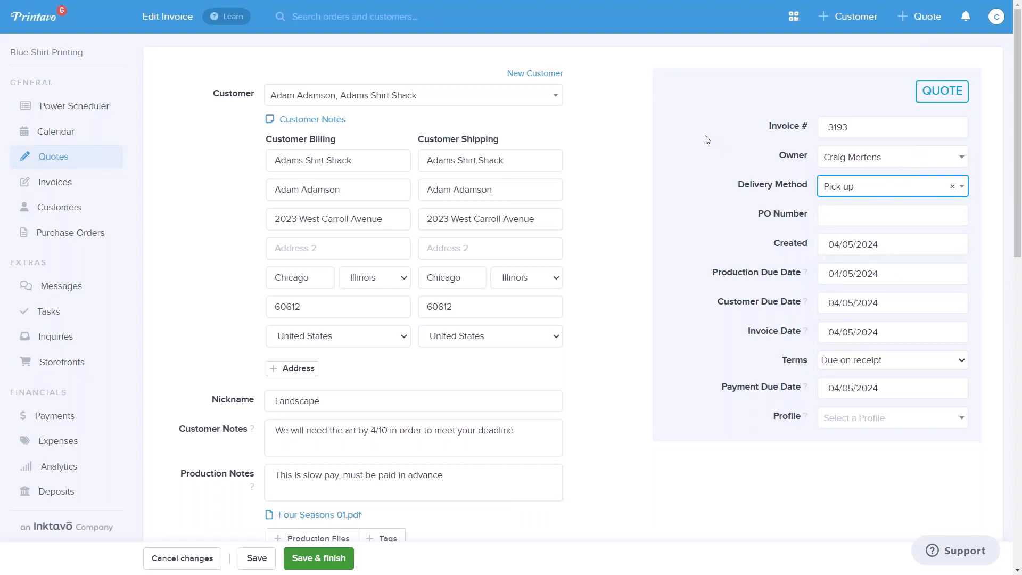
click(865, 216)
text(31312321)
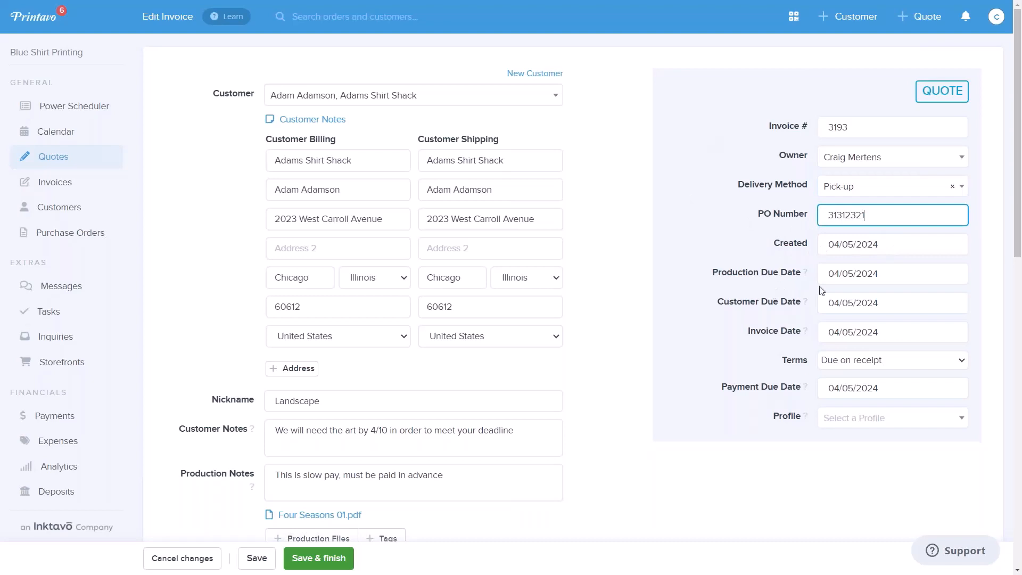
- Set the production due date to 04/10/2024 and the customer due date to 04/12/2024
click(882, 278)
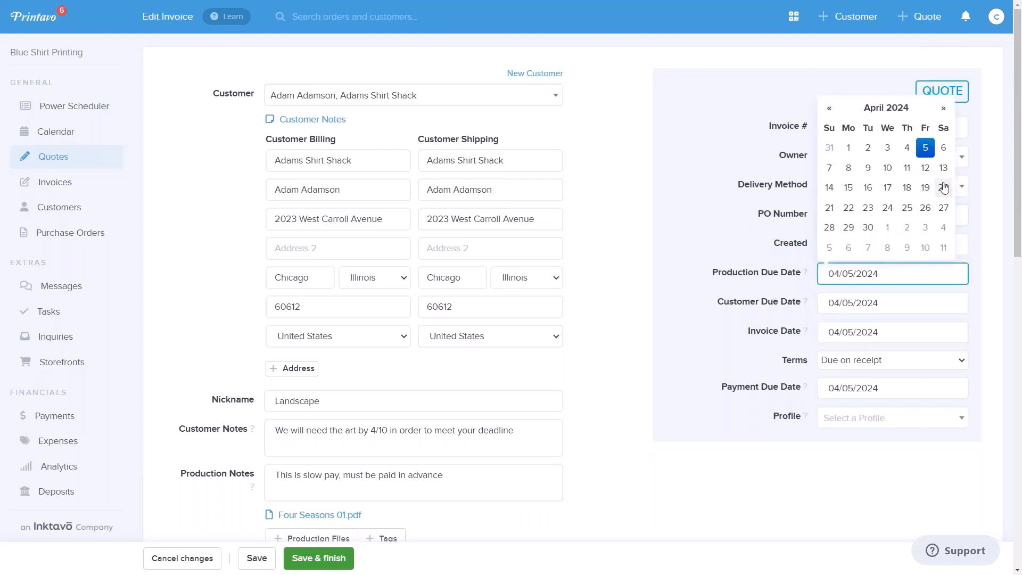
click(888, 168)
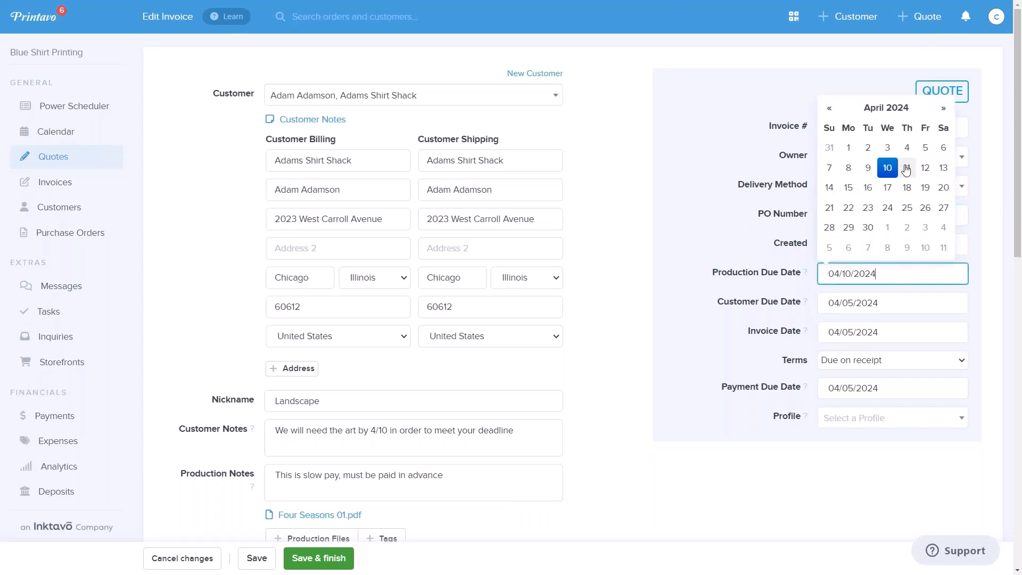
click(894, 306)
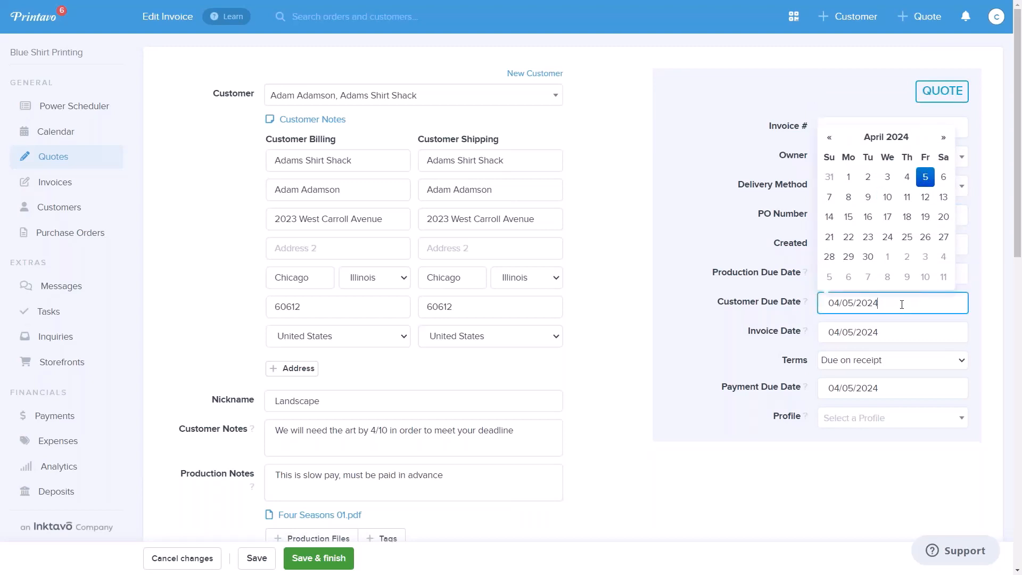
click(928, 198)
click(686, 246)
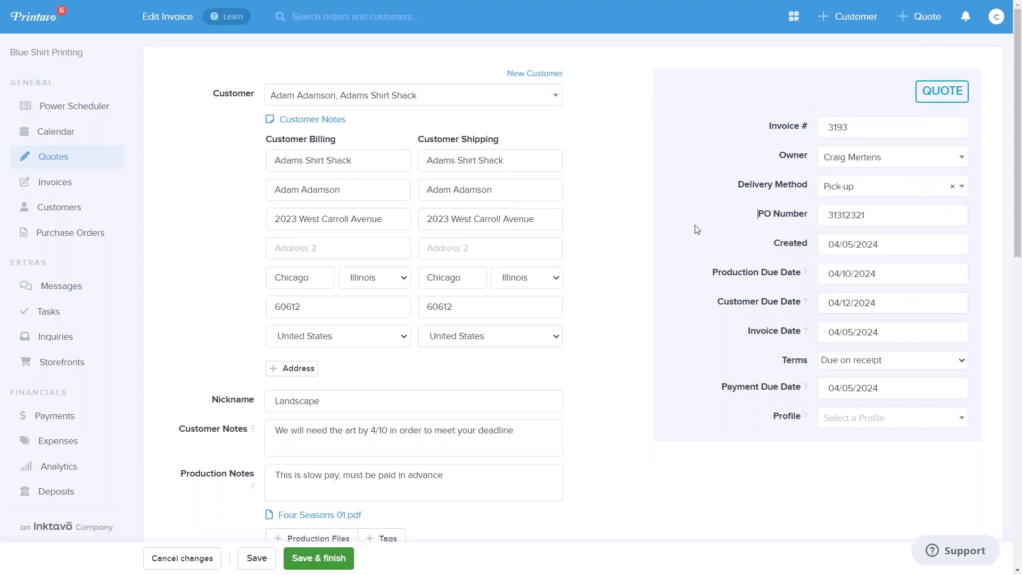
- Set the invoice date to 04/11/2024 and the payment terms to Net 30
click(878, 333)
click(907, 227)
click(679, 197)
click(860, 362)
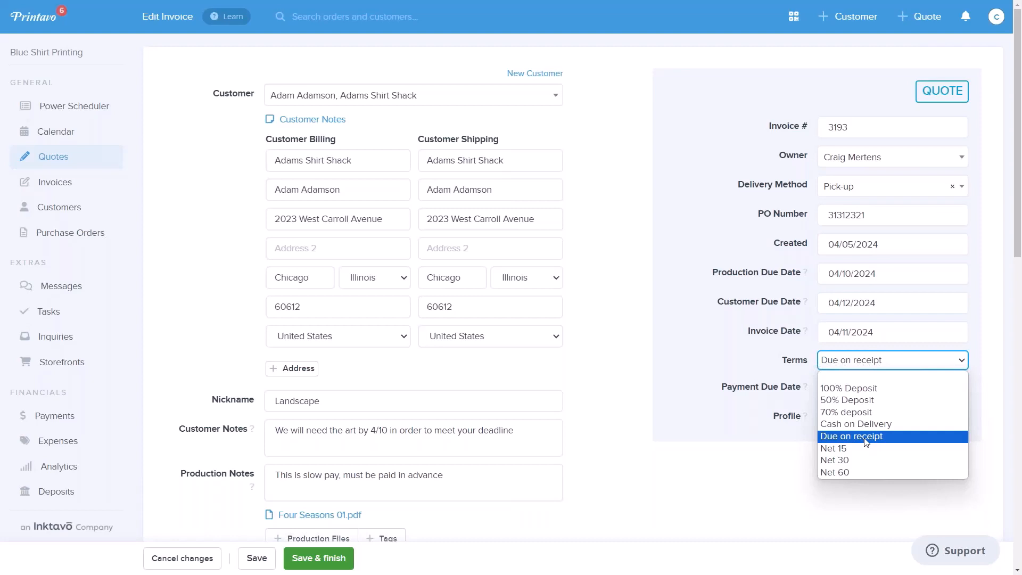
click(850, 461)
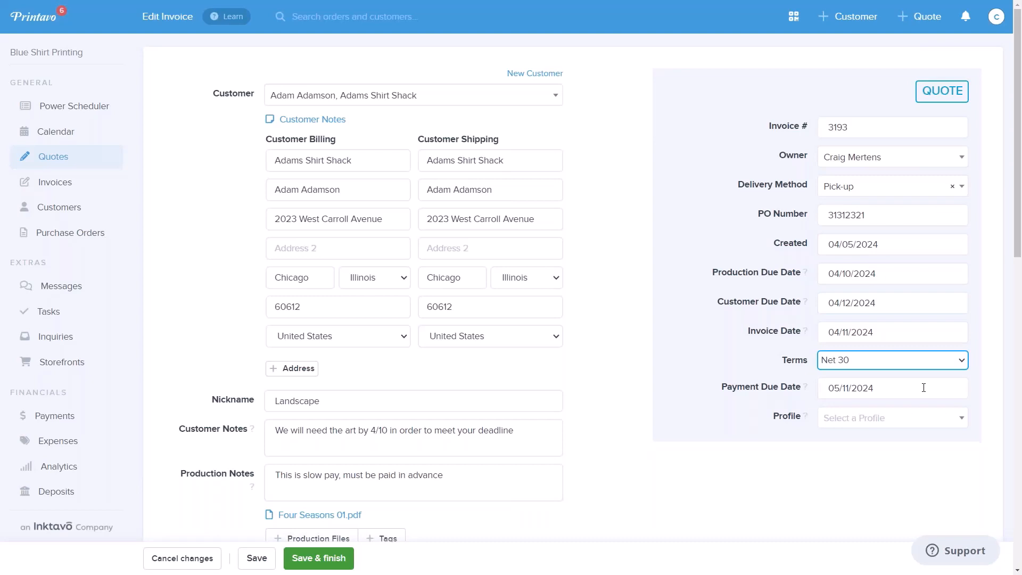
- Check the available company profiles without choosing one, and save and finish the quote
click(961, 419)
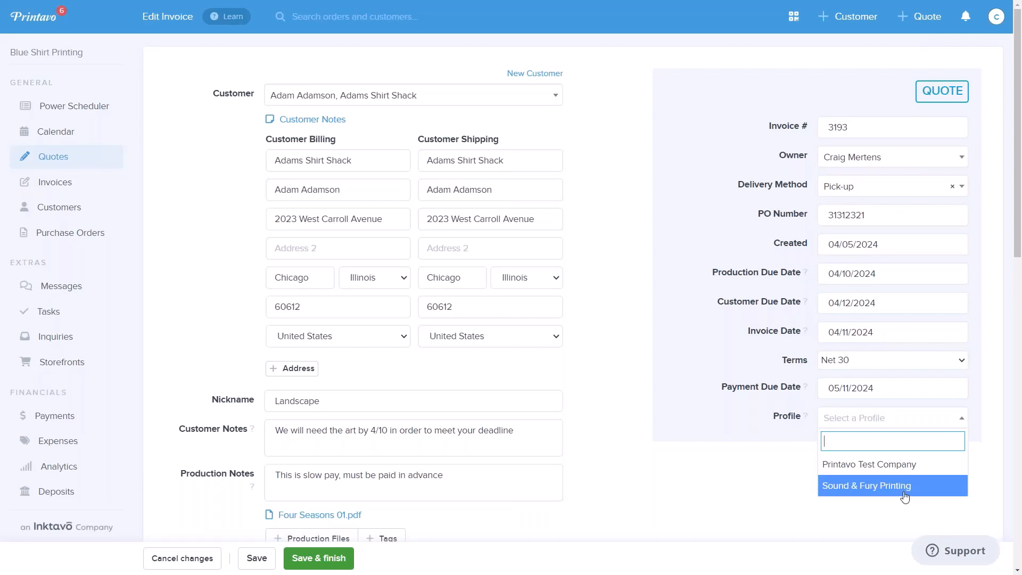
click(775, 469)
scroll(814, 391, down, 5)
scroll(813, 392, up, 4)
scroll(814, 394, down, 3)
scroll(816, 397, down, 3)
click(331, 559)
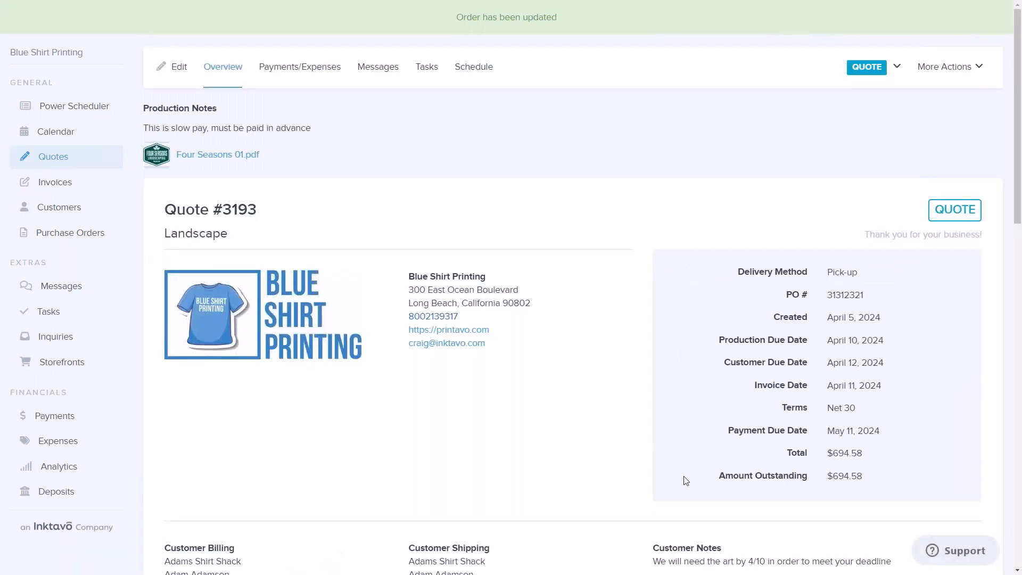
click(511, 22)
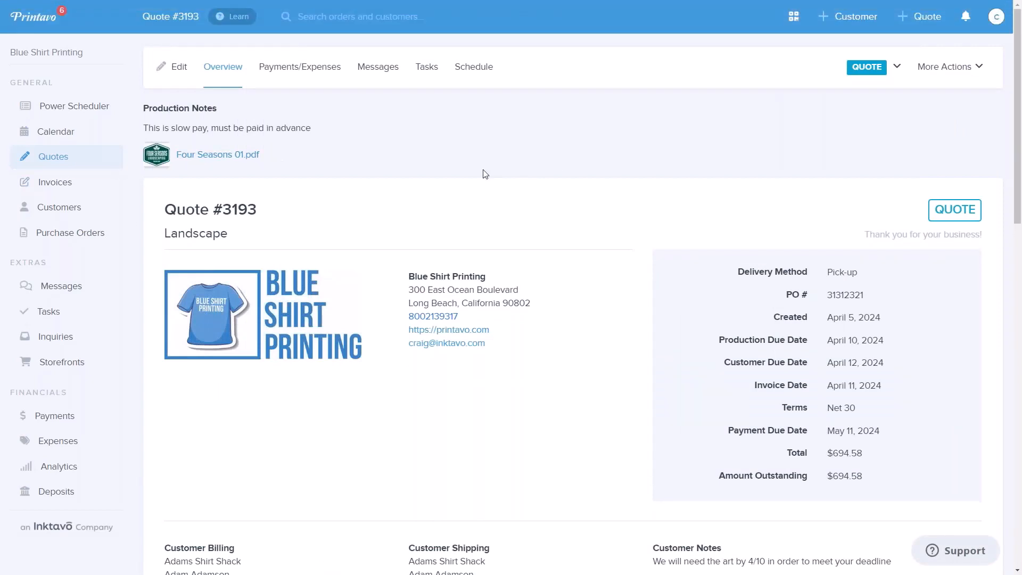
- Open the calendar to view the scheduled orders
click(64, 137)
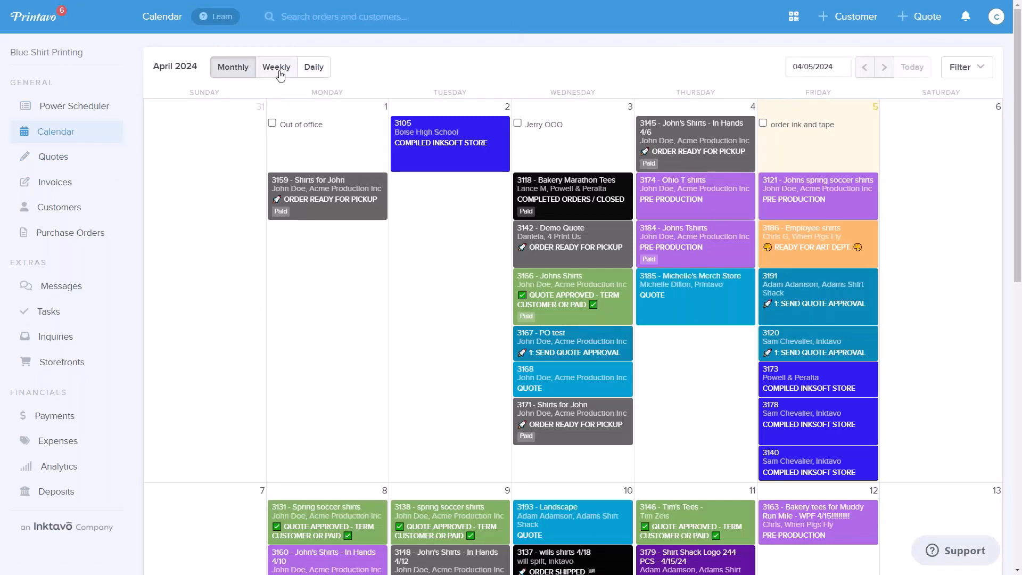
- Reschedule the Landscape quote for Adams Shirt Shack to April 11 on the monthly calendar
scroll(583, 317, down, 4)
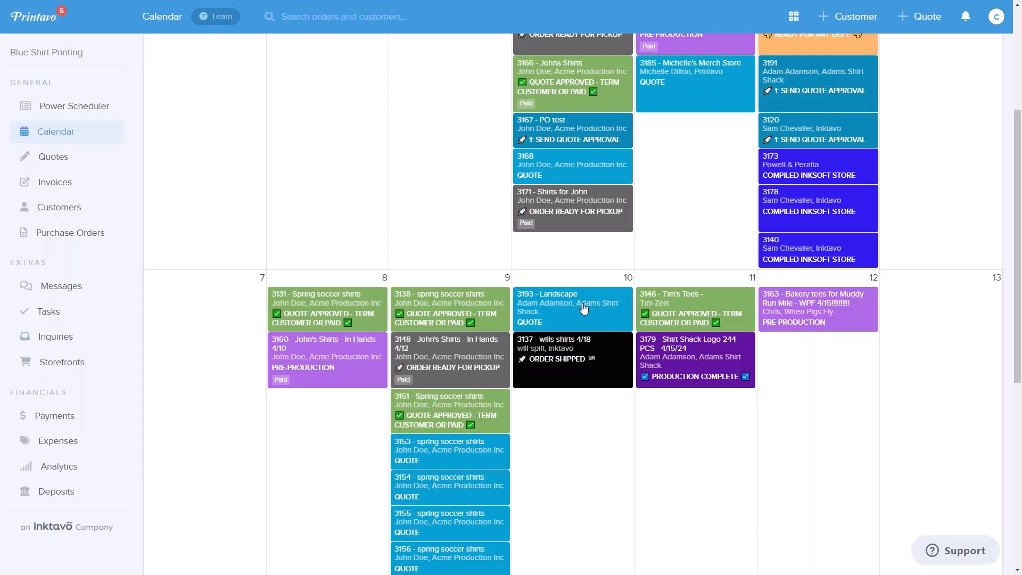
drag(583, 304, 691, 410)
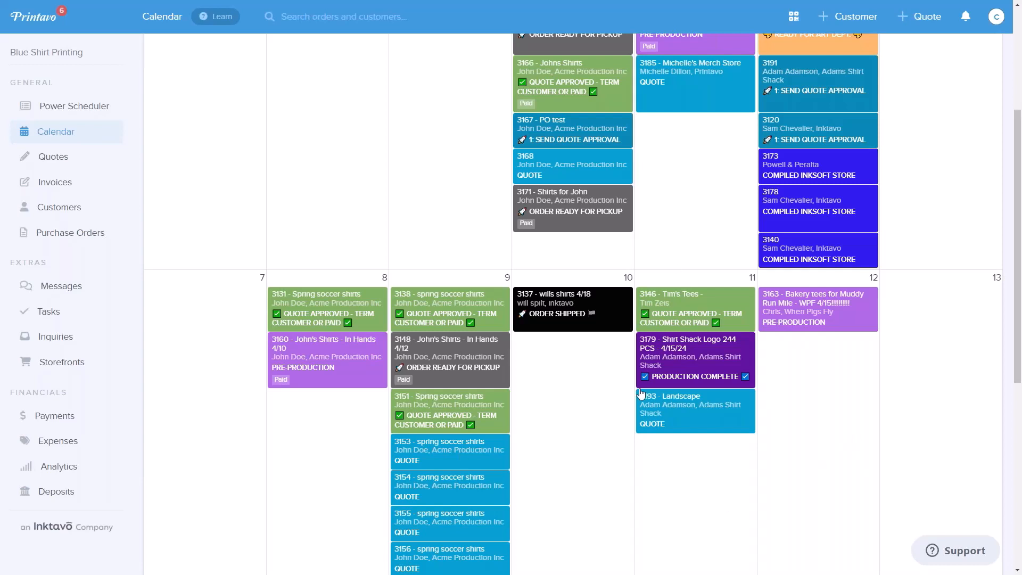
scroll(271, 248, up, 4)
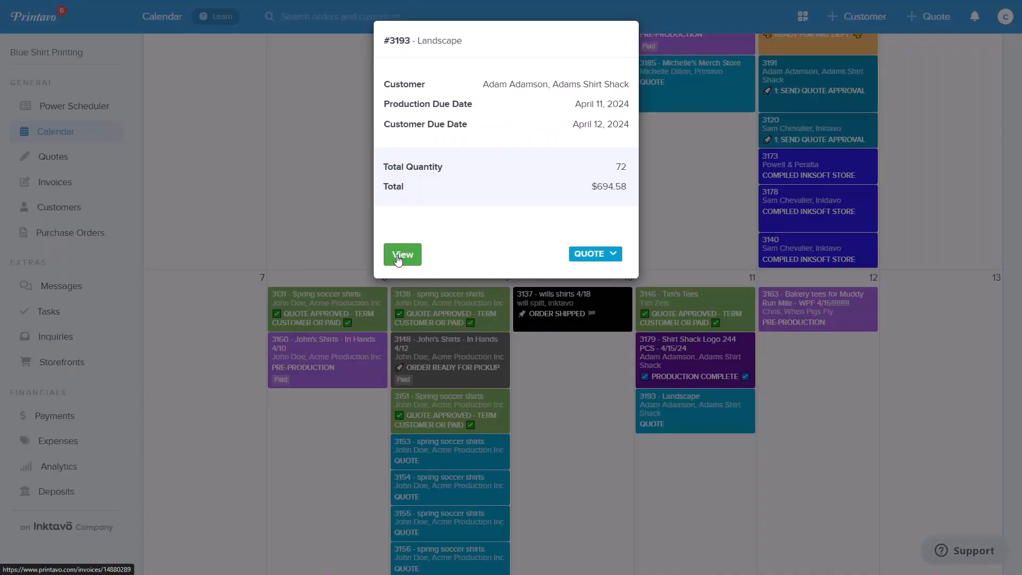
- Open the Landscape quote and review its payments and expenses, tasks and messages
click(401, 255)
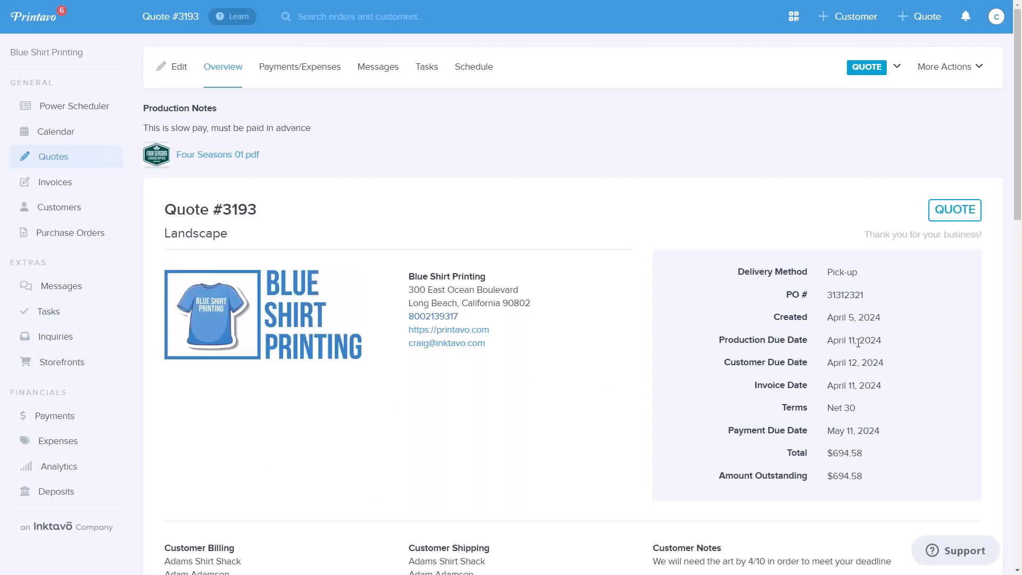
click(306, 69)
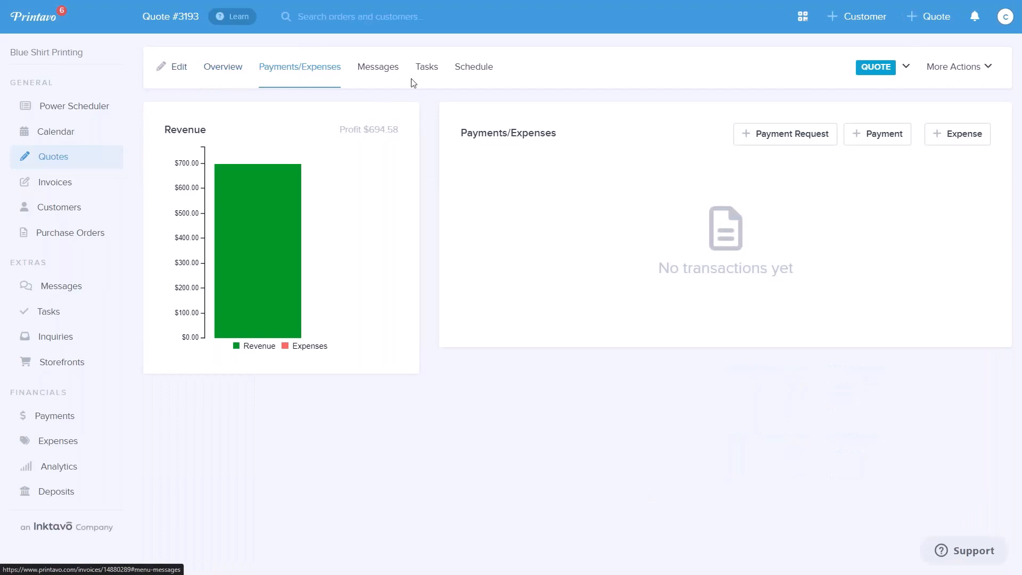
click(432, 72)
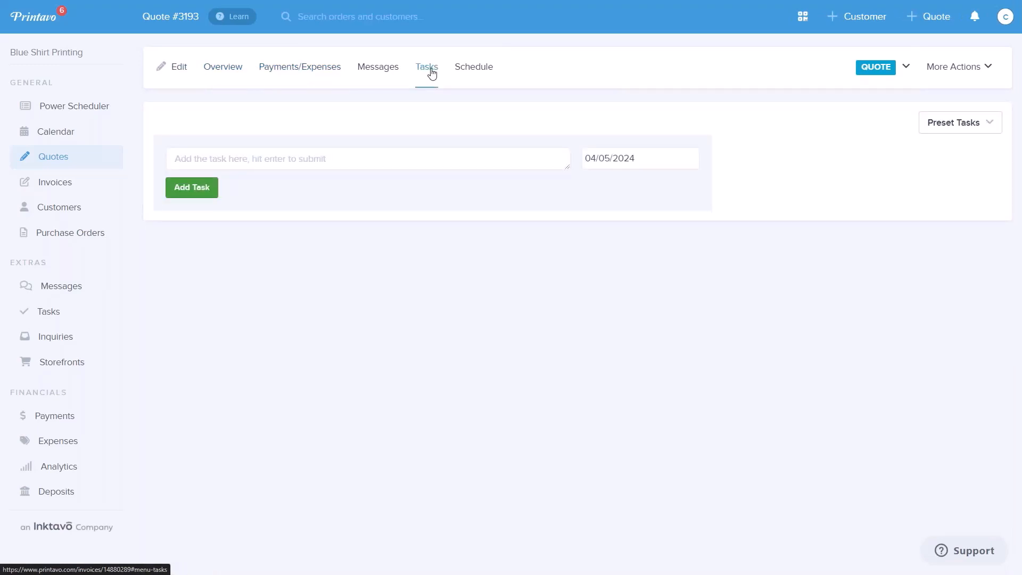
click(376, 72)
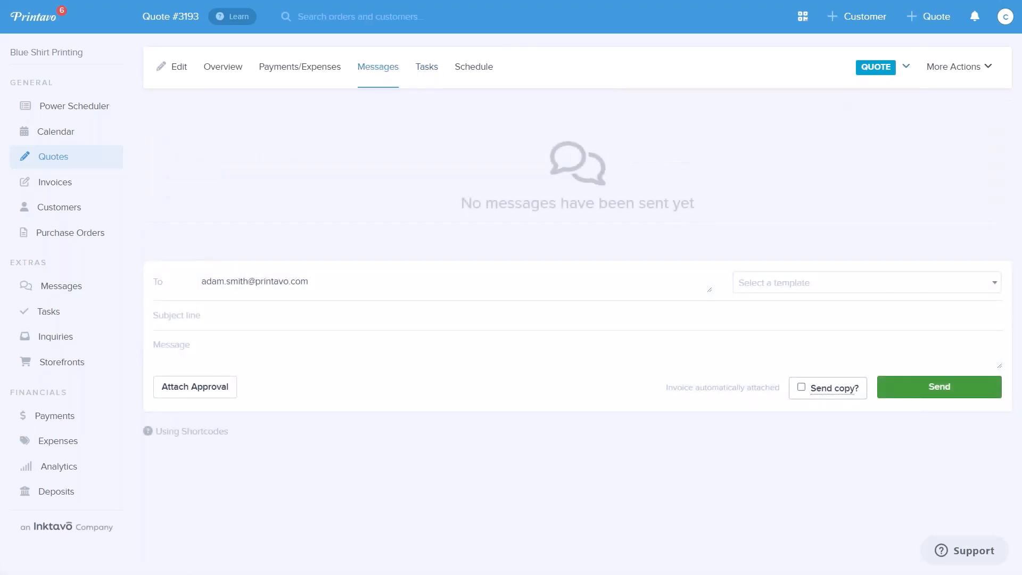
- Advance the quote's status to 1: SEND QUOTE APPROVAL, followed by QUOTE APPROVED - TERM CUSTOMER OR PAID
click(905, 68)
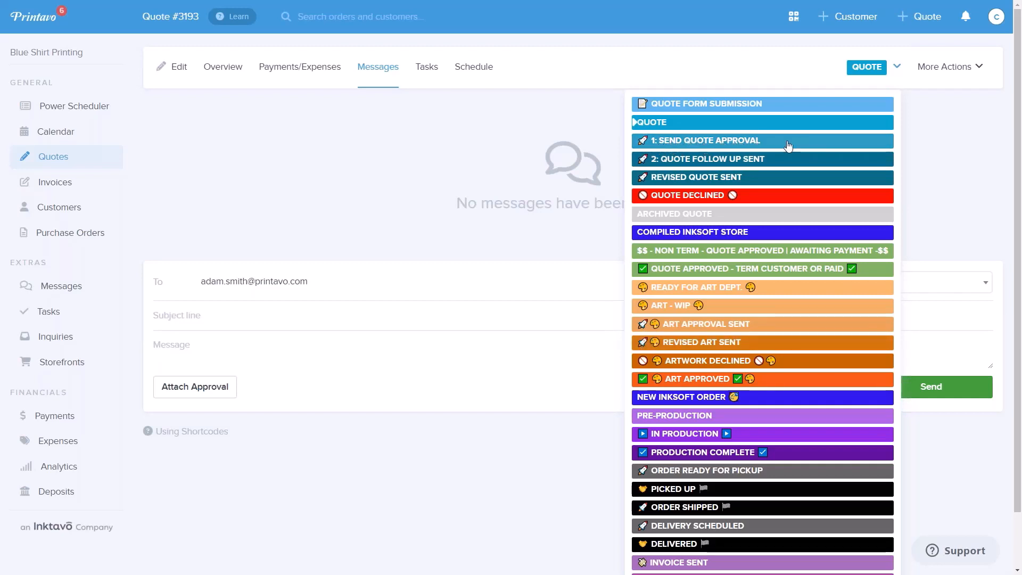
click(735, 141)
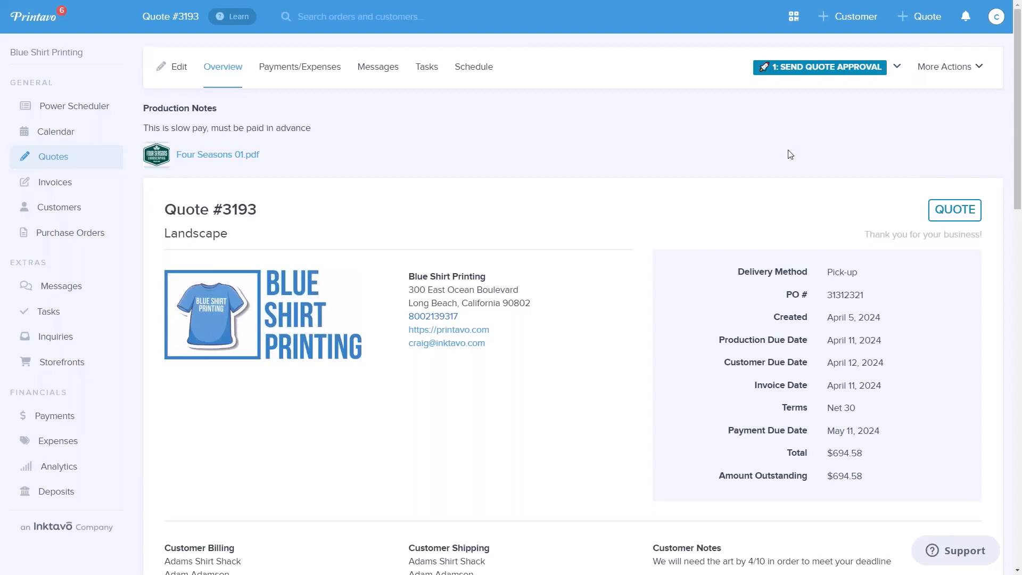
click(897, 68)
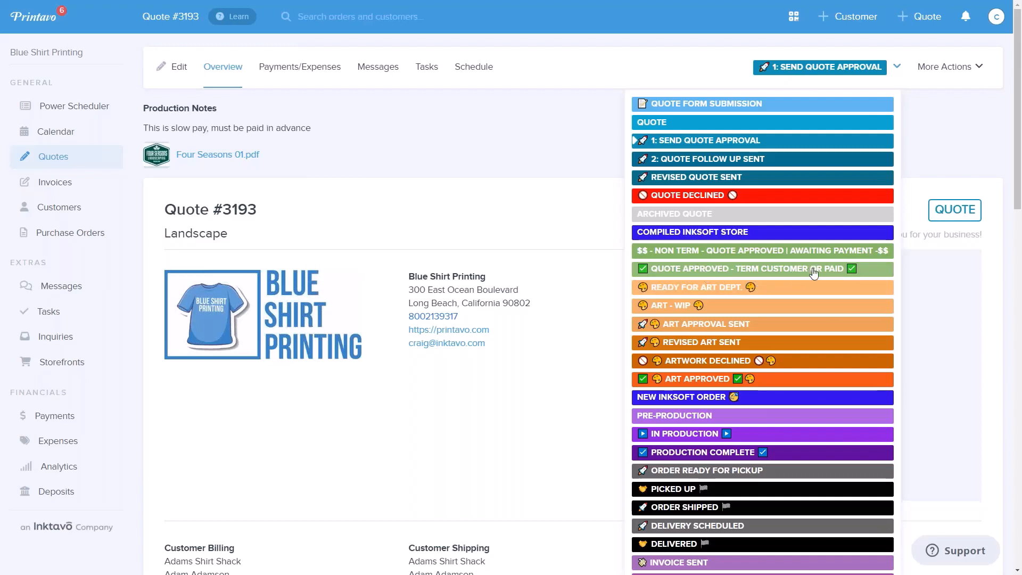
click(918, 67)
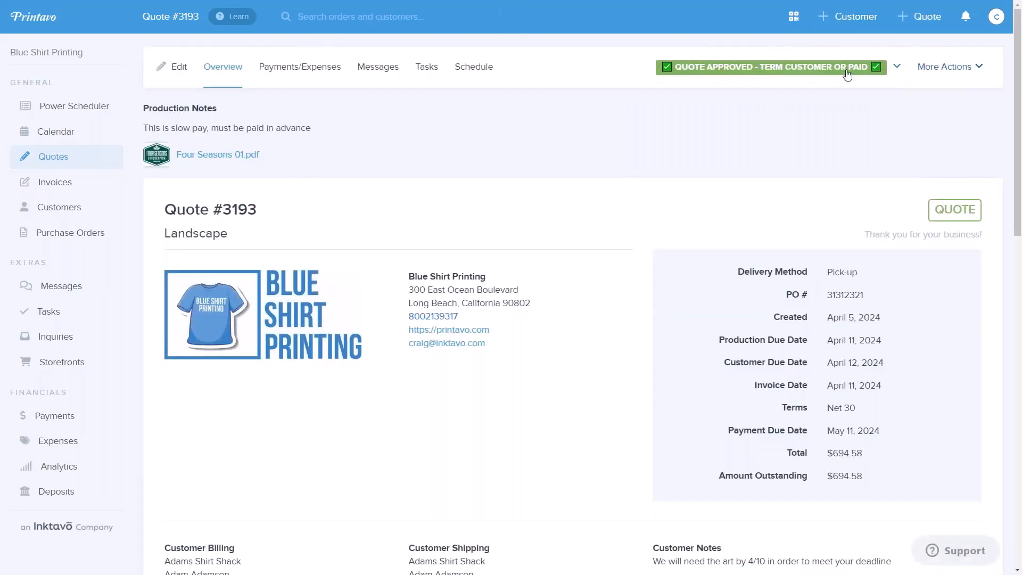
- Check the quote's payments and expenses and read the messages sent automatically for its status changes
click(328, 68)
click(388, 71)
scroll(602, 226, down, 3)
scroll(638, 234, up, 3)
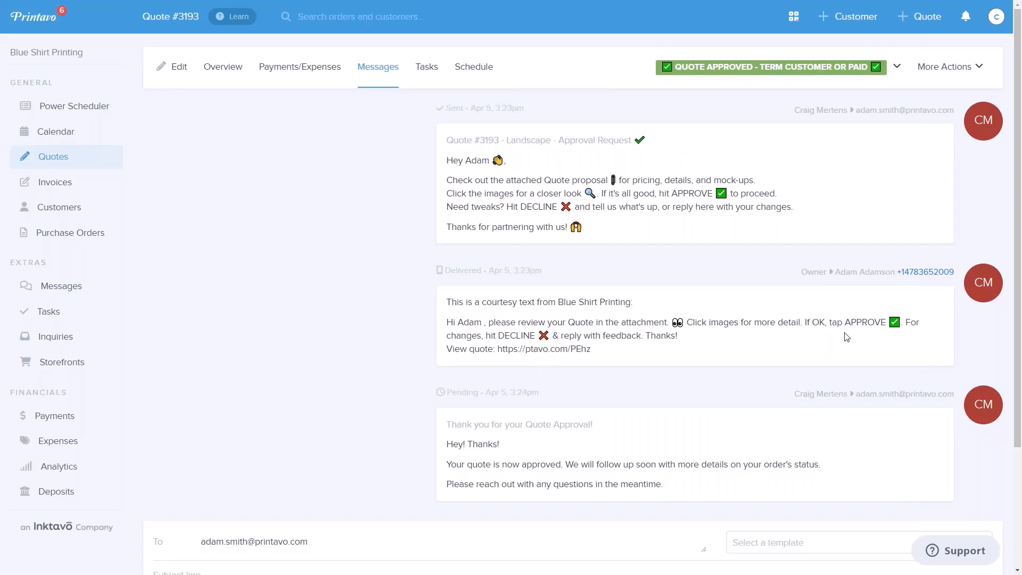
scroll(495, 462, down, 1)
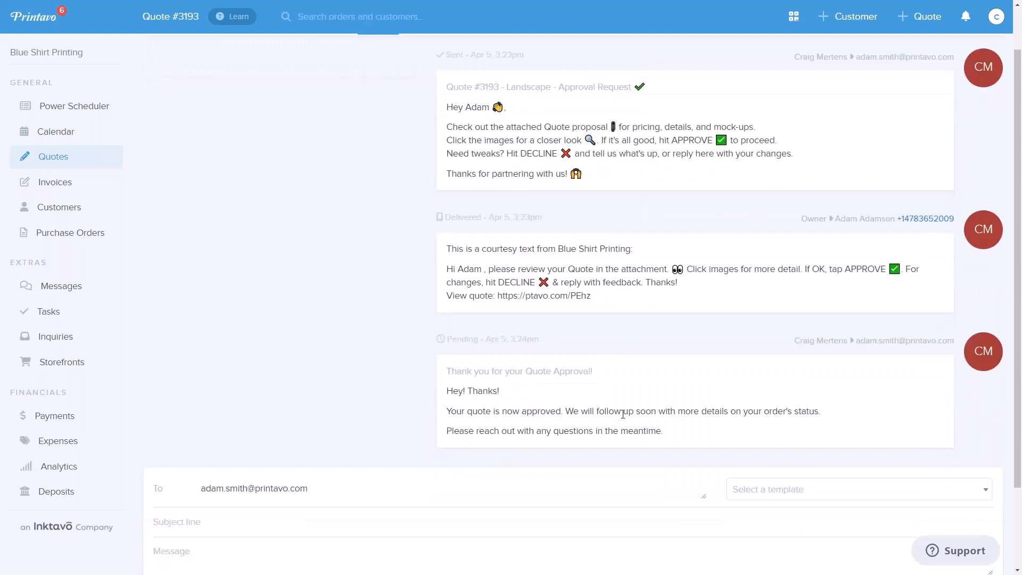
scroll(623, 414, up, 1)
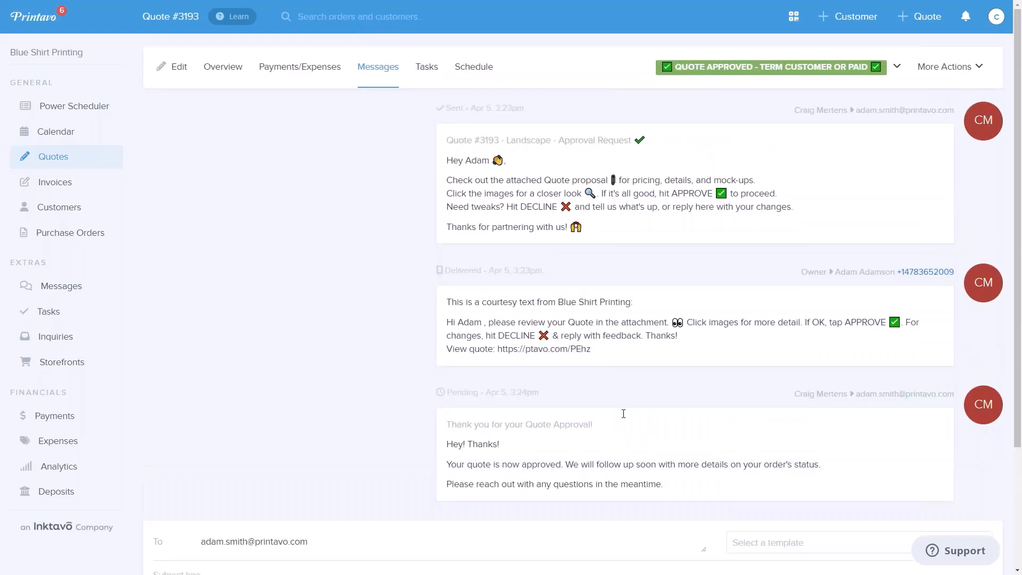
- Assign the quote's existing task to the lead artist
click(429, 70)
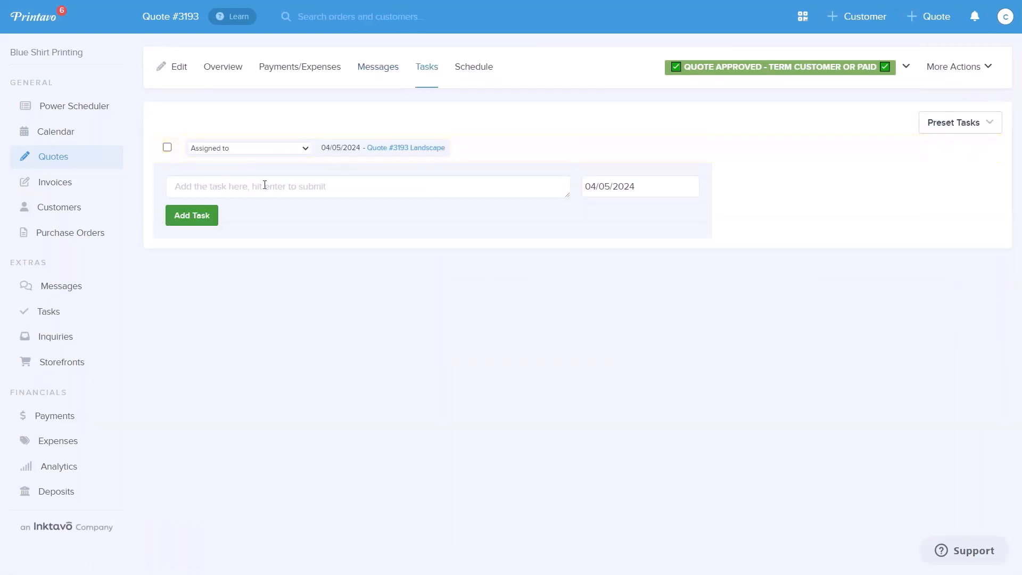
click(307, 151)
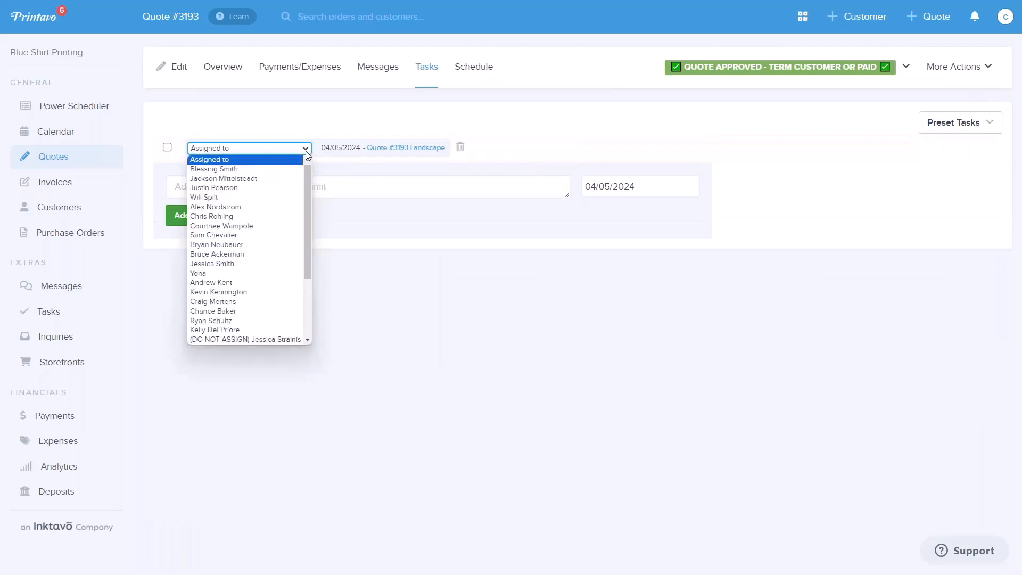
scroll(208, 283, down, 3)
click(208, 284)
click(602, 53)
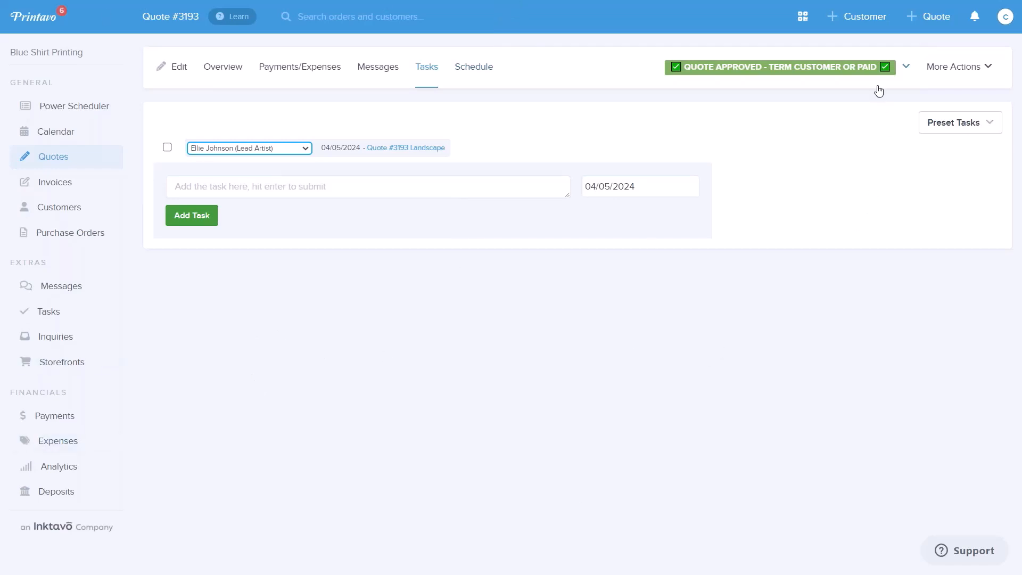
- Examine the full list of available order statuses from the quote's tasks and overview pages, keeping the approved status
click(906, 66)
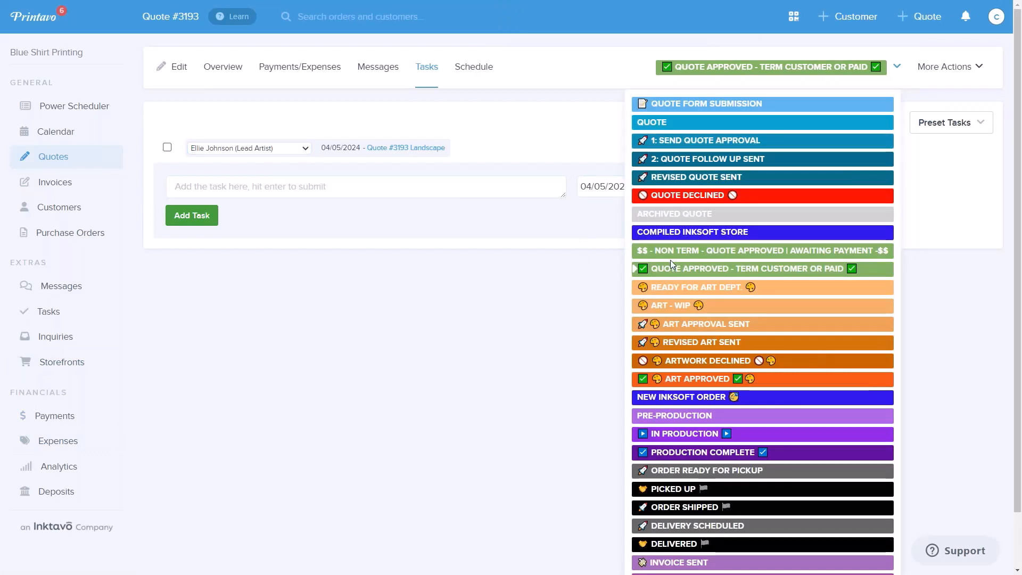
scroll(779, 414, down, 1)
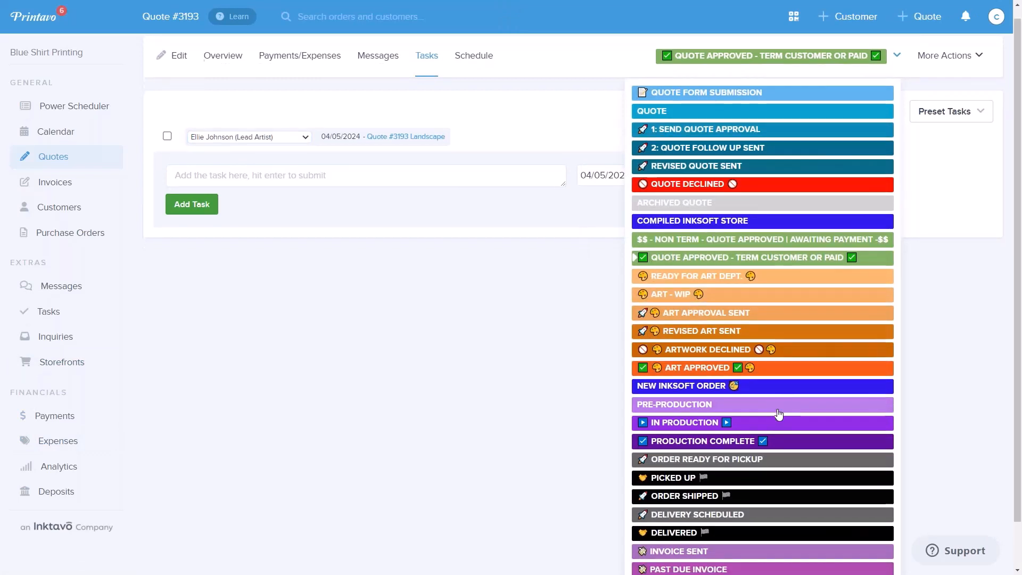
scroll(779, 415, down, 2)
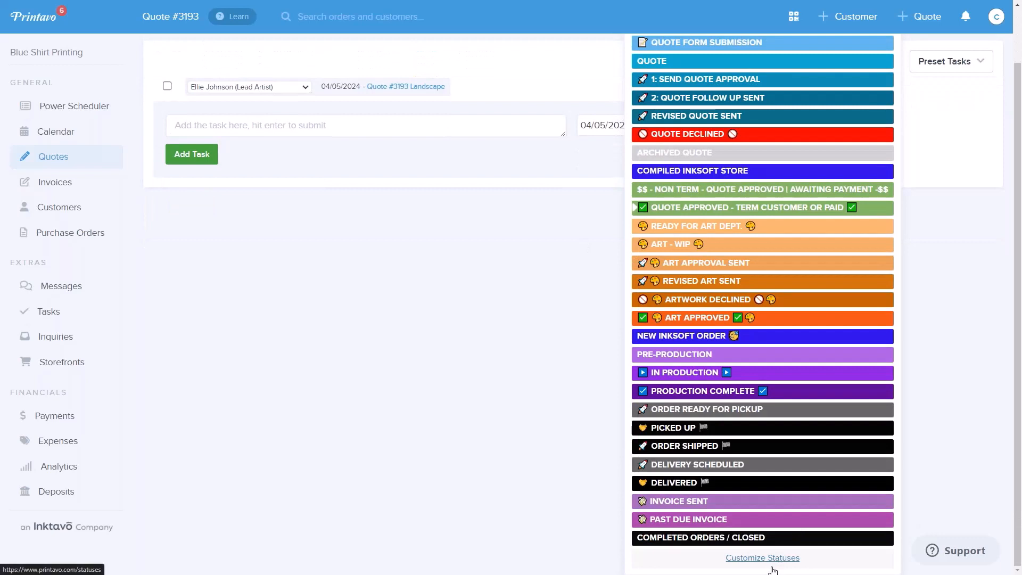
click(522, 314)
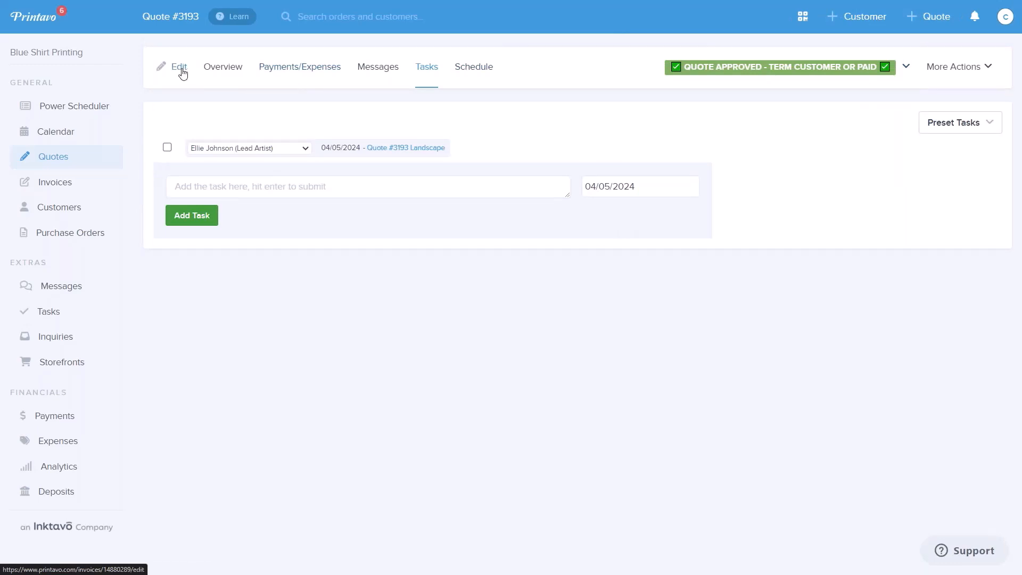
click(219, 68)
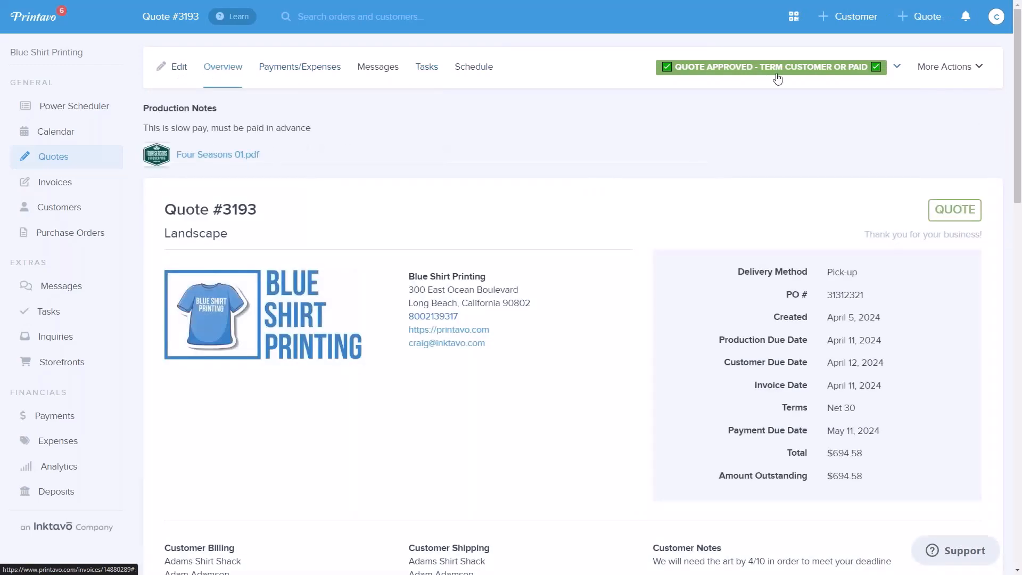
click(897, 67)
scroll(830, 415, down, 6)
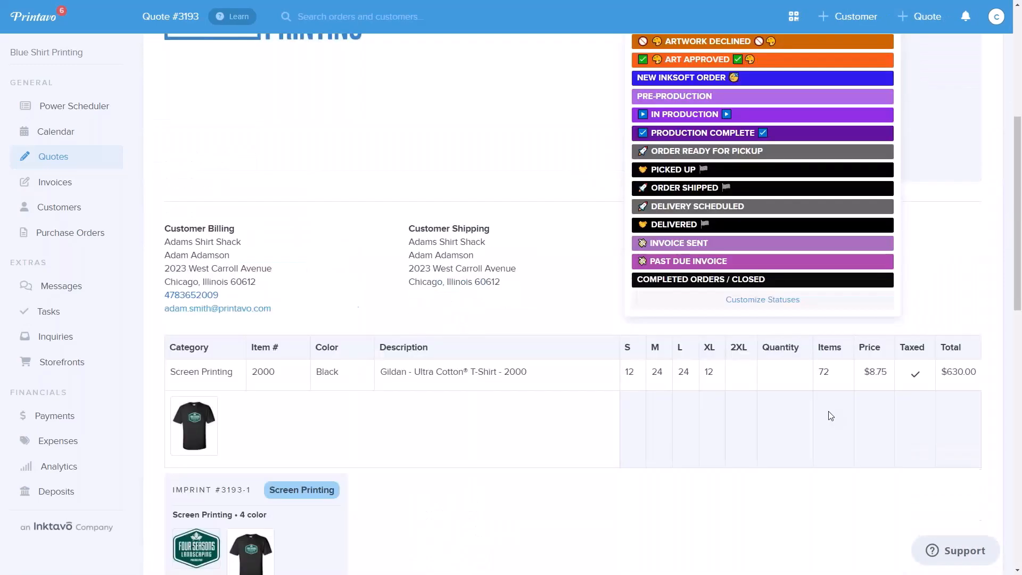
scroll(745, 239, up, 4)
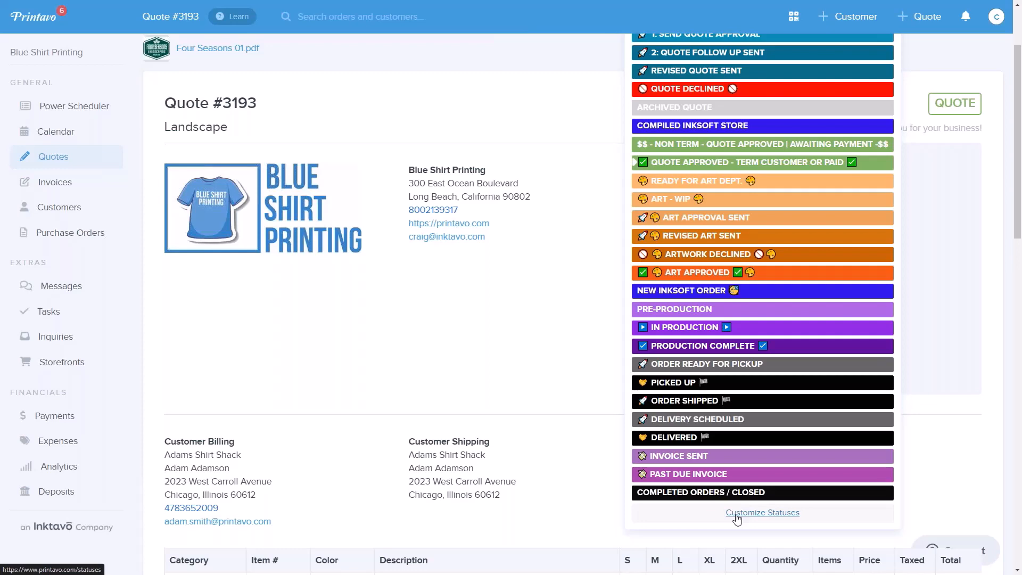
scroll(745, 319, up, 2)
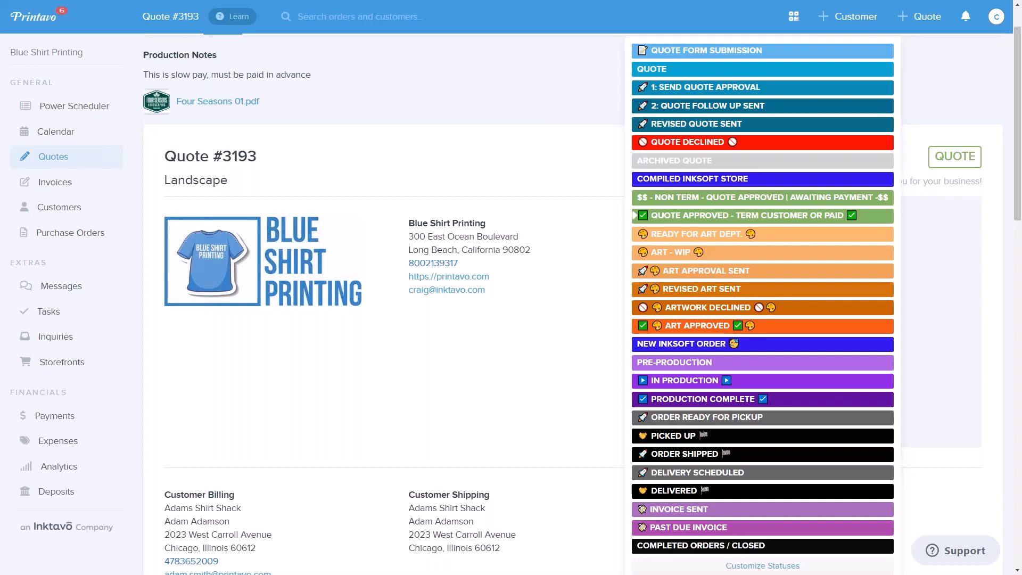
click(636, 215)
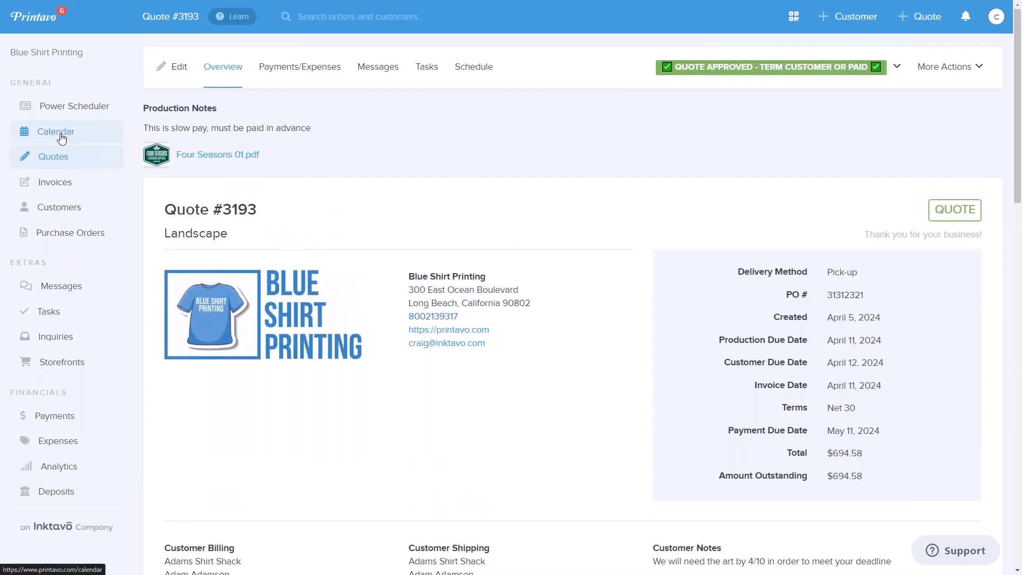
- Filter the calendar's orders to show only the READY FOR ART DEPT. status
click(56, 133)
click(980, 69)
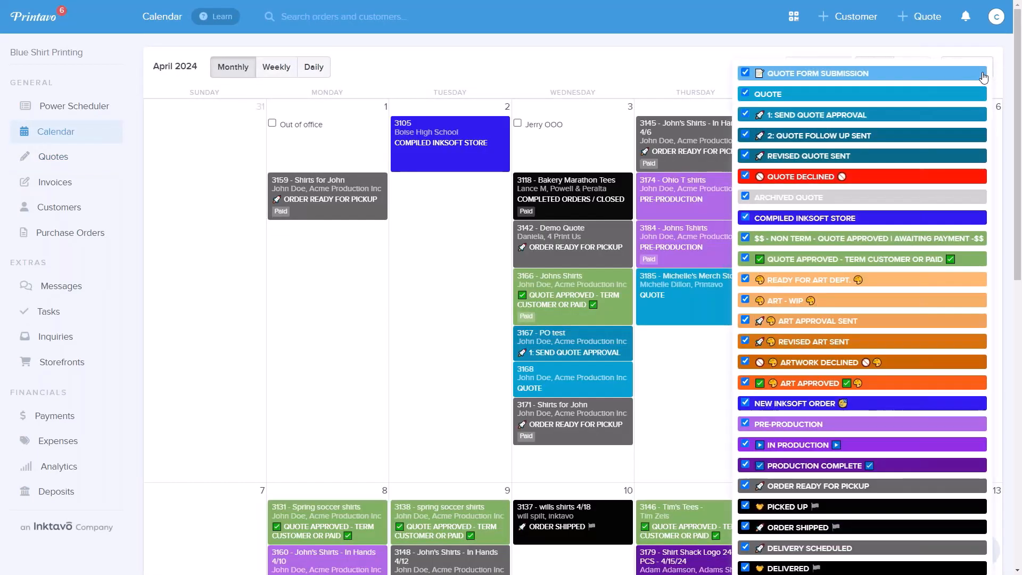
scroll(825, 528, down, 5)
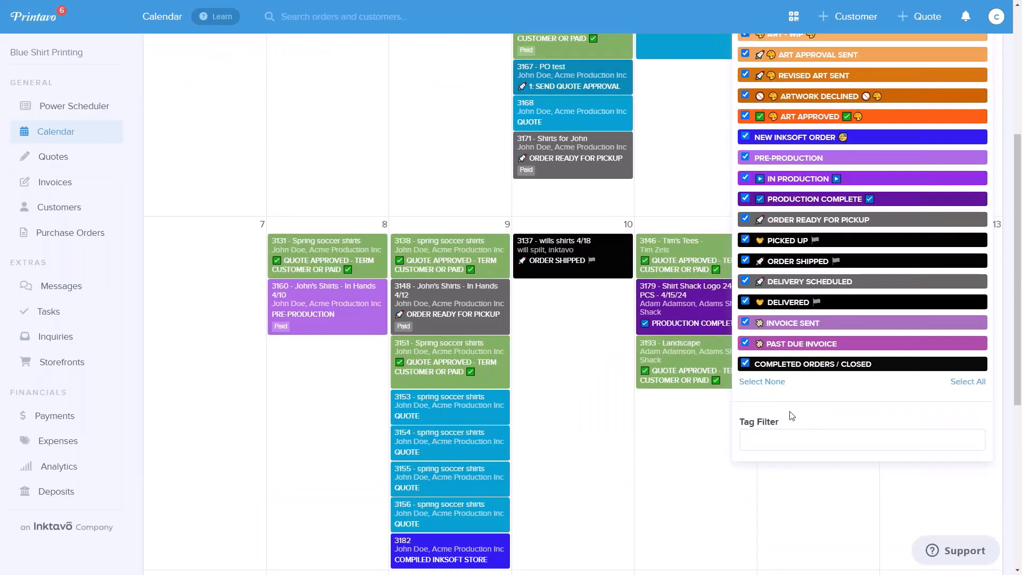
click(772, 381)
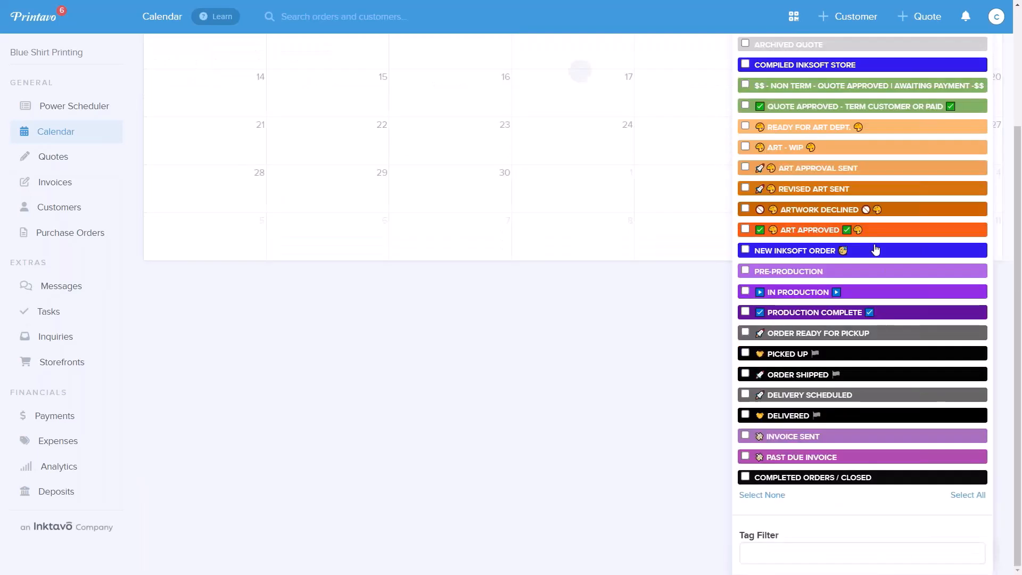
click(745, 126)
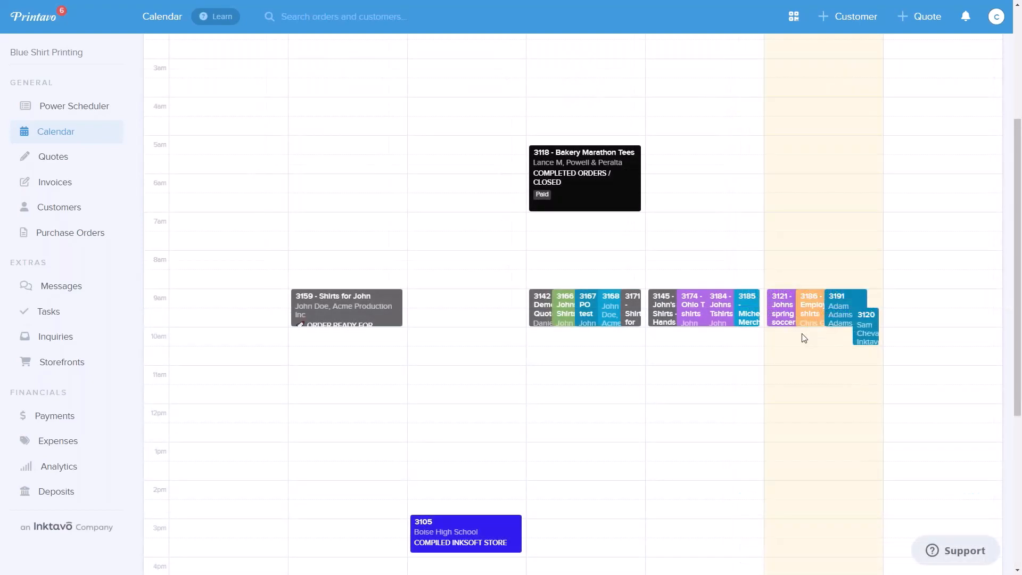
- View the calendar's weekly and daily layouts and return to the monthly one
scroll(804, 338, up, 4)
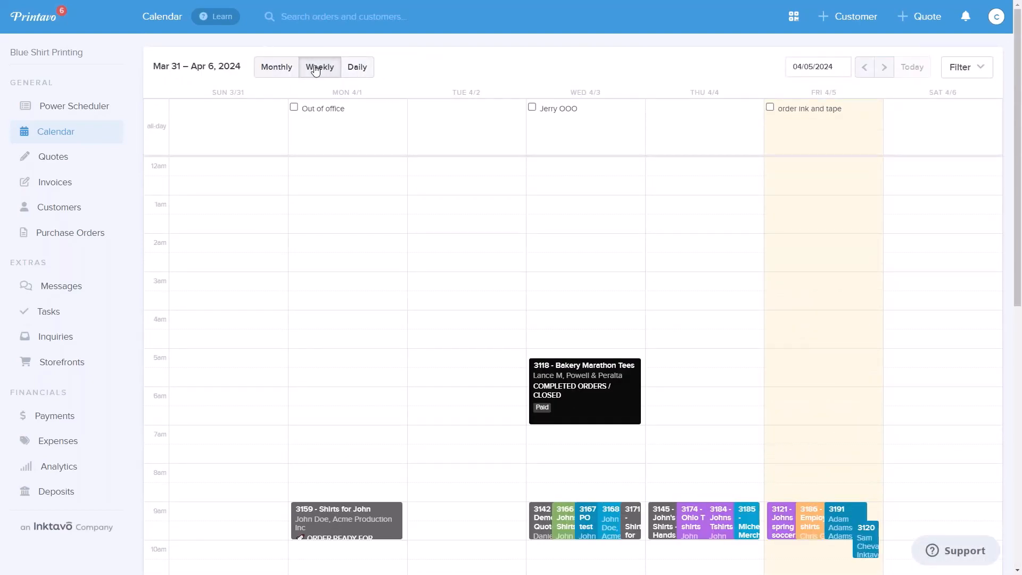
click(361, 67)
click(240, 67)
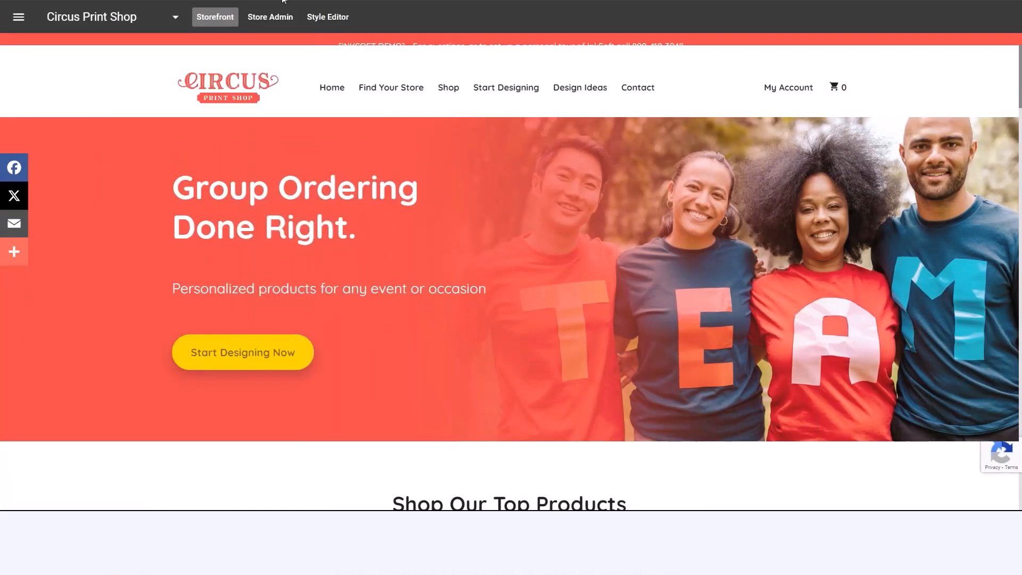
- In InkSoft, open the list of active stores from the Circus Print Shop storefront and browse it
click(19, 16)
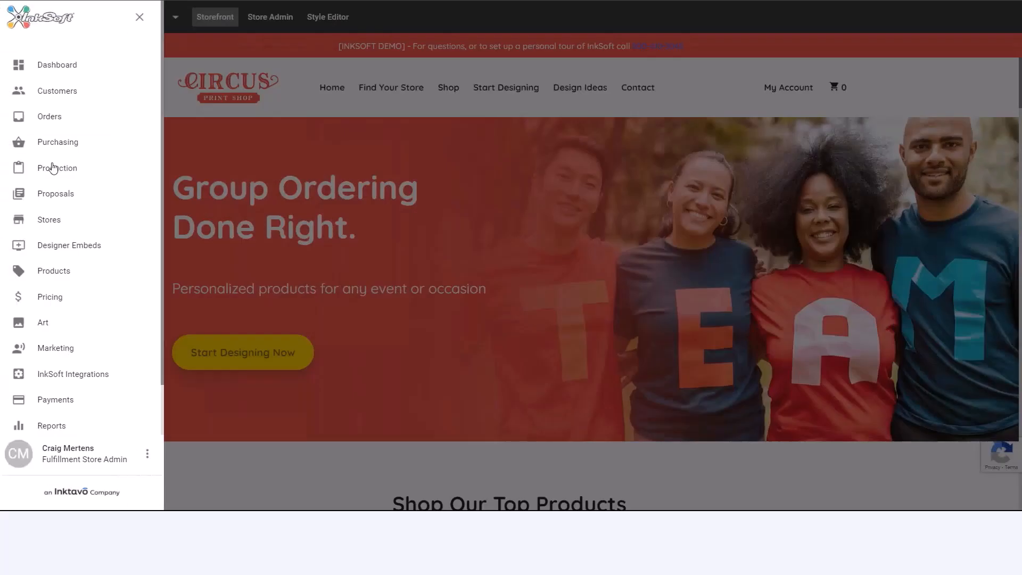
click(62, 227)
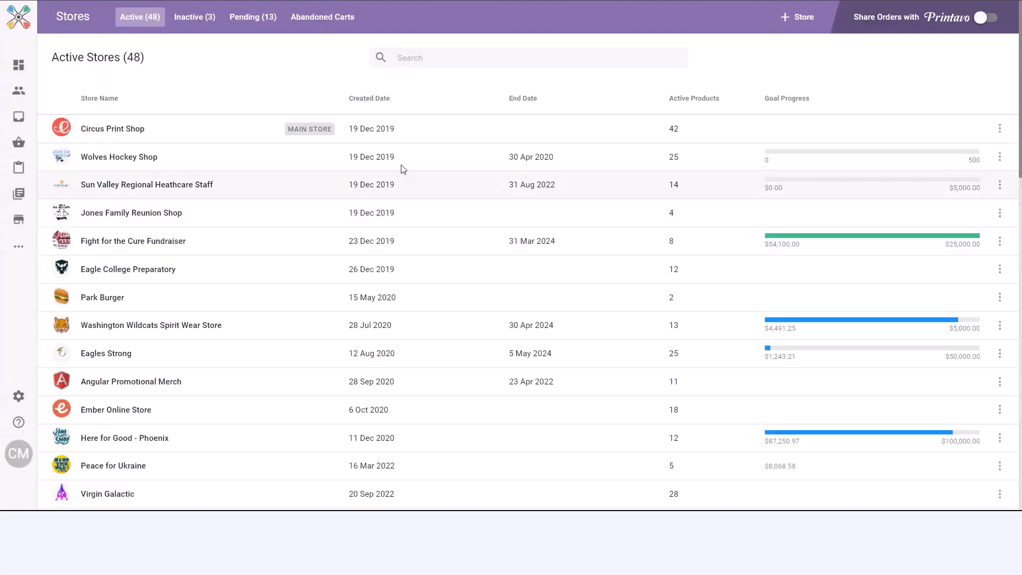
scroll(216, 274, down, 3)
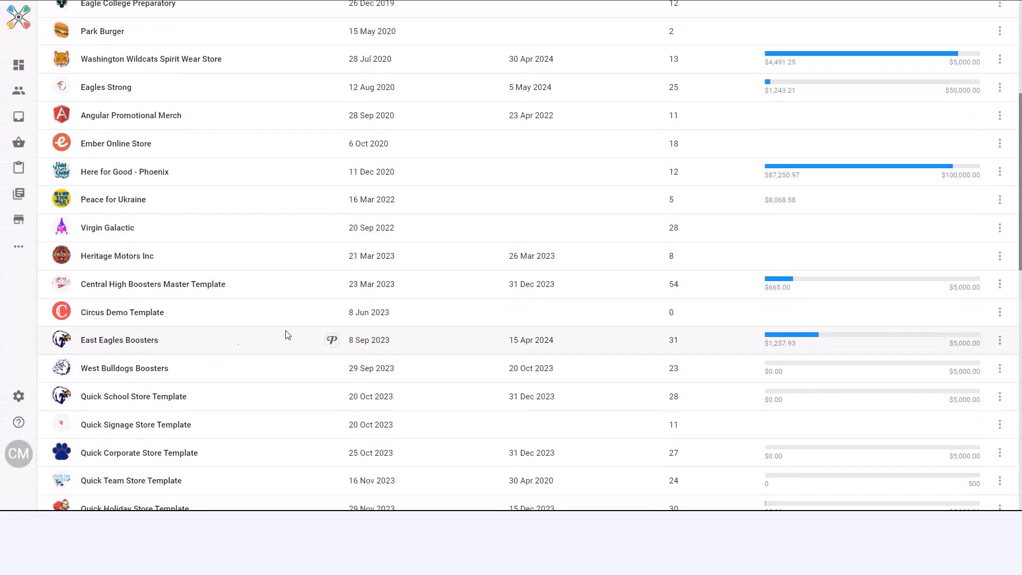
- Open the cloning options for the Quick School Store Template, include products and store art, and cancel the cloning
scroll(309, 368, down, 3)
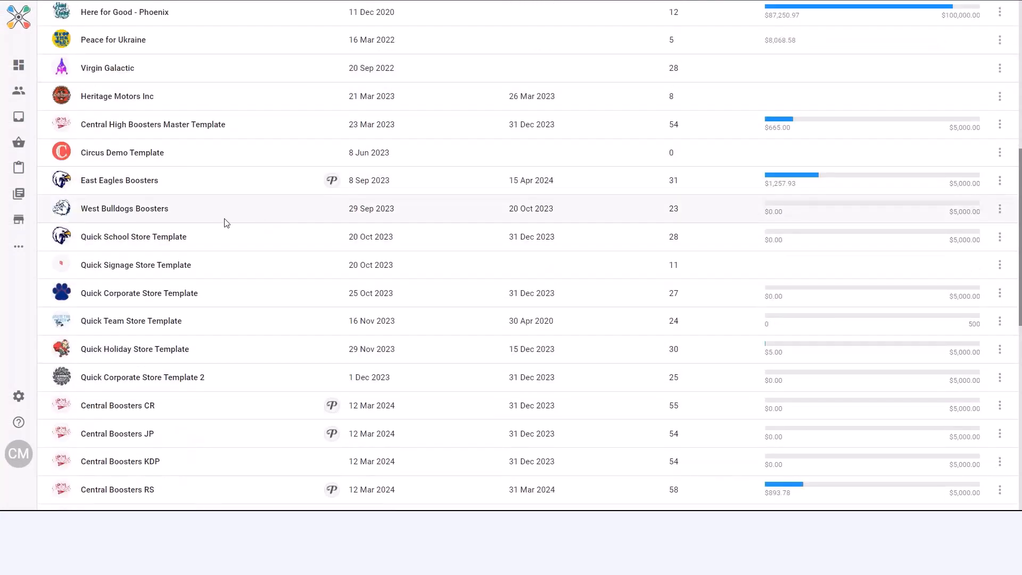
scroll(284, 236, up, 3)
scroll(283, 224, down, 4)
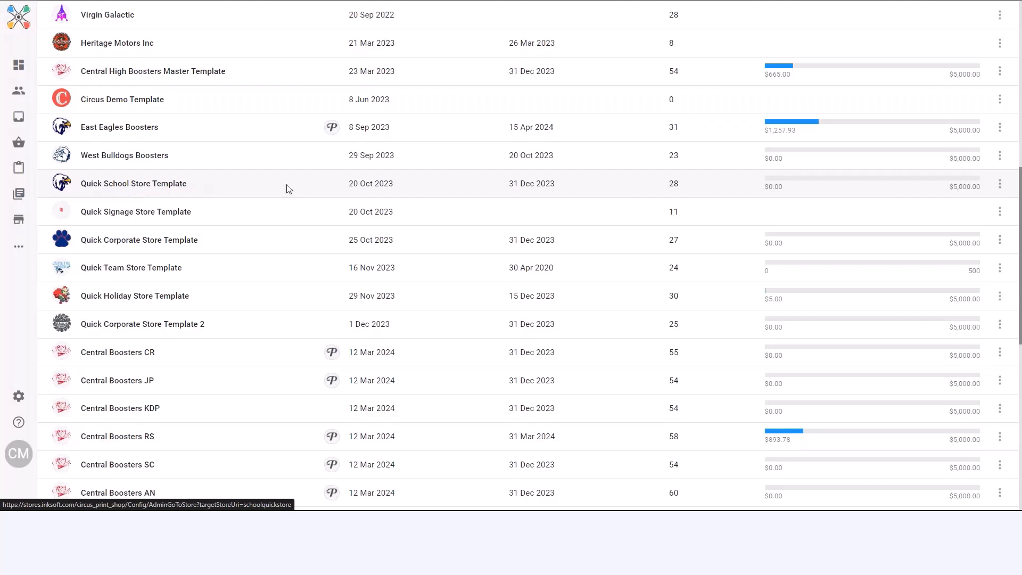
click(1000, 184)
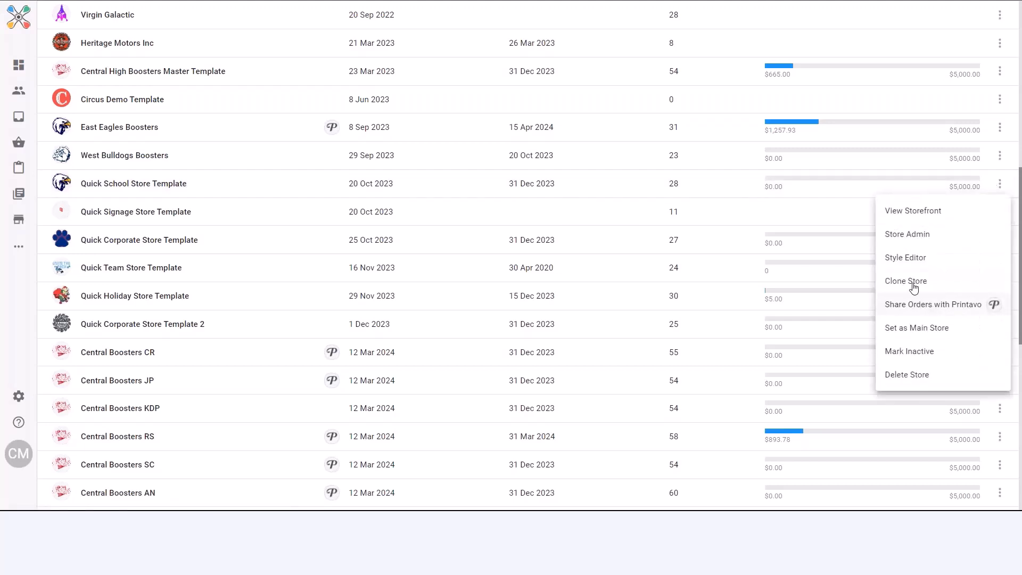
click(930, 277)
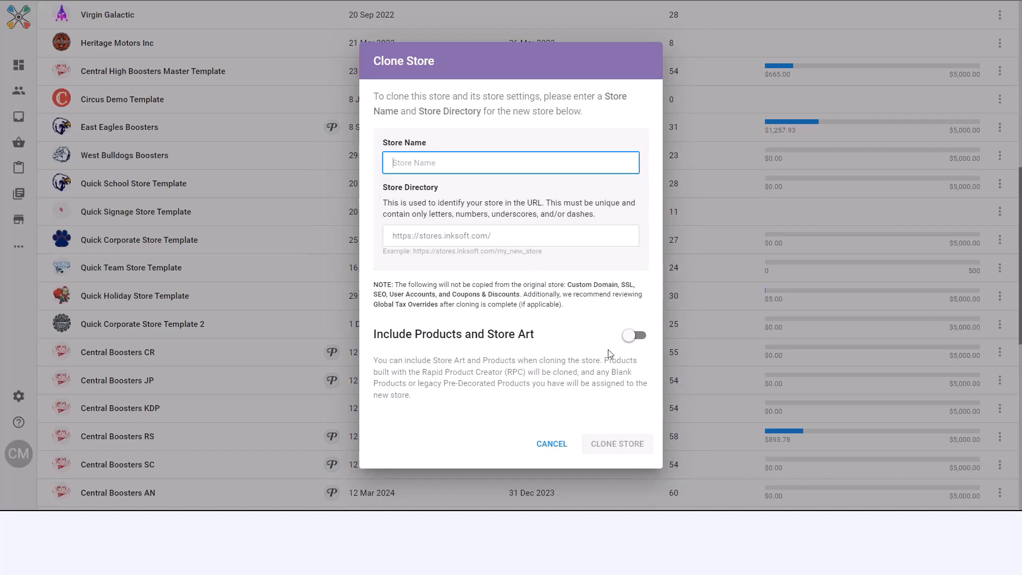
click(632, 341)
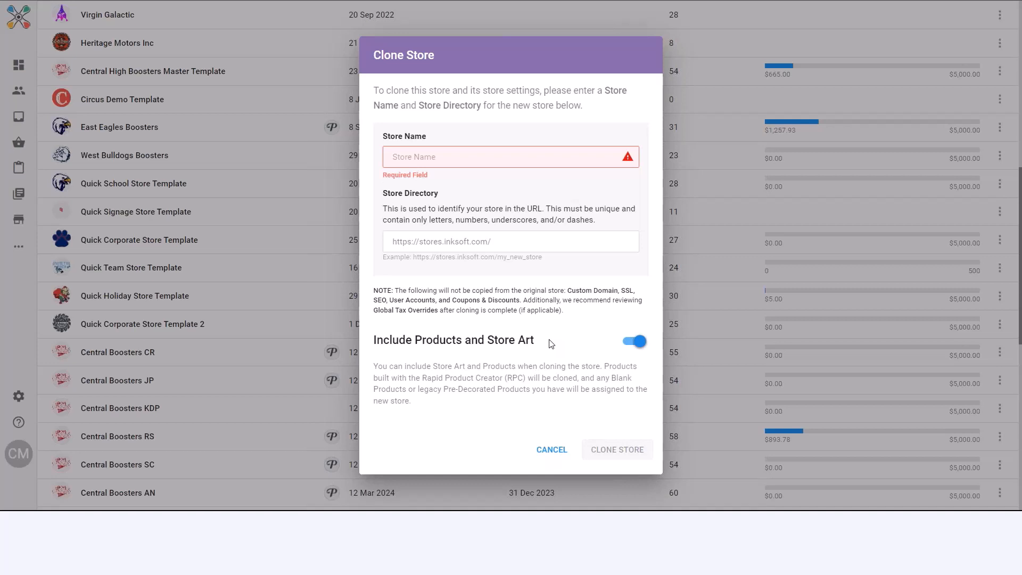
click(563, 458)
- Reload the list of active stores, open the Quick School Store Template storefront and look through its home page
scroll(392, 294, up, 5)
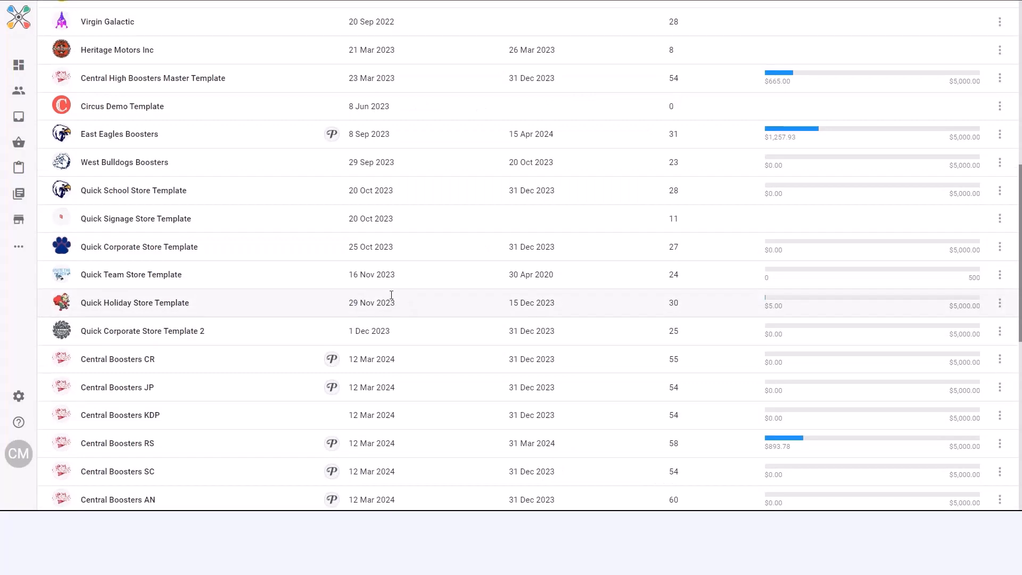
scroll(392, 295, up, 4)
mouse_move(23, 153)
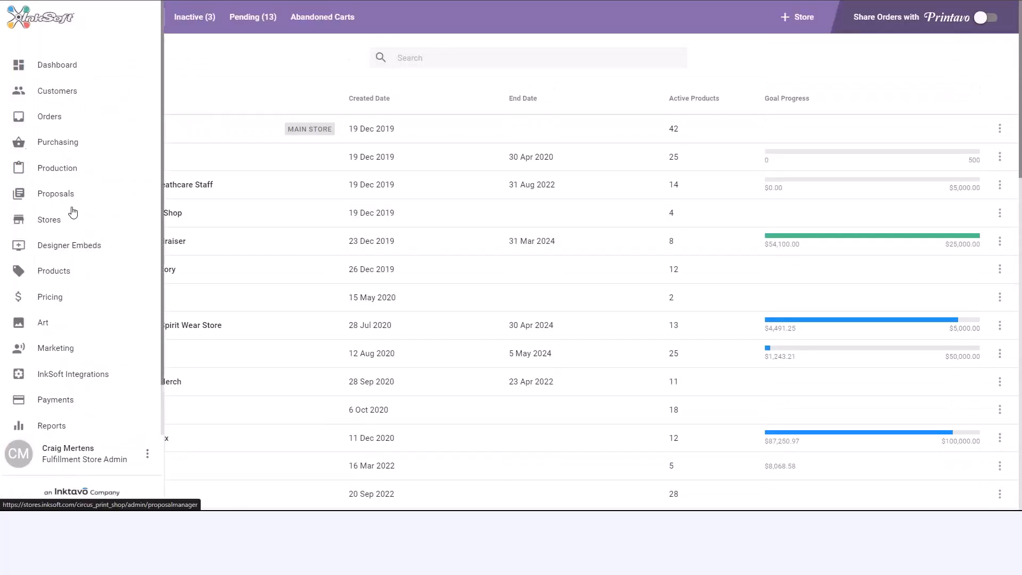
click(60, 228)
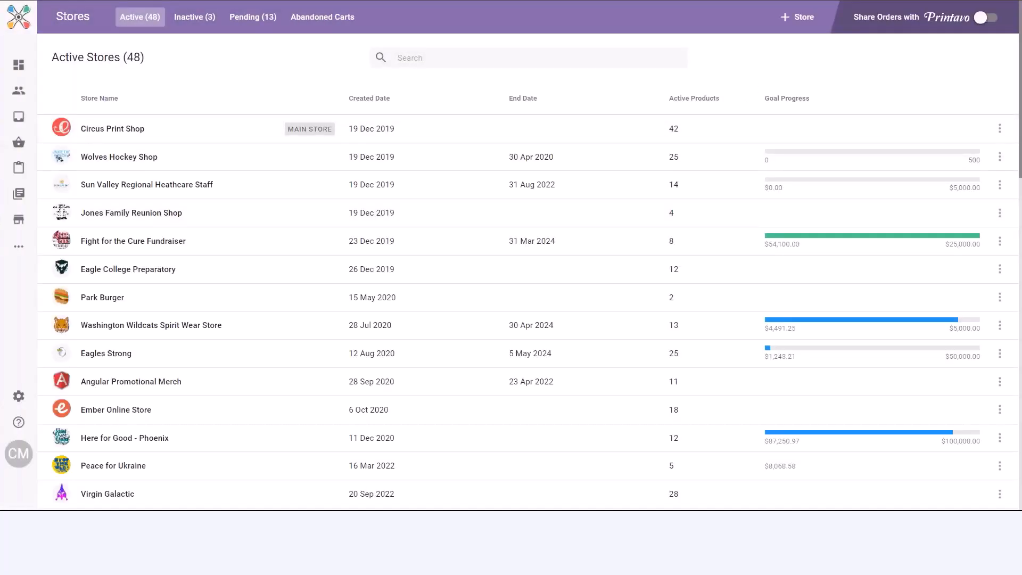
scroll(221, 327, down, 7)
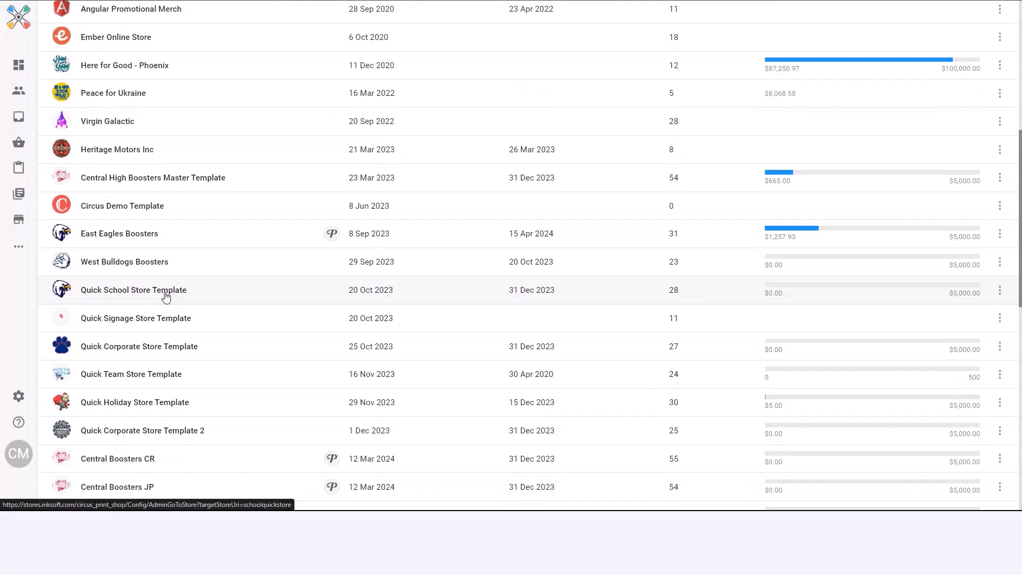
click(166, 297)
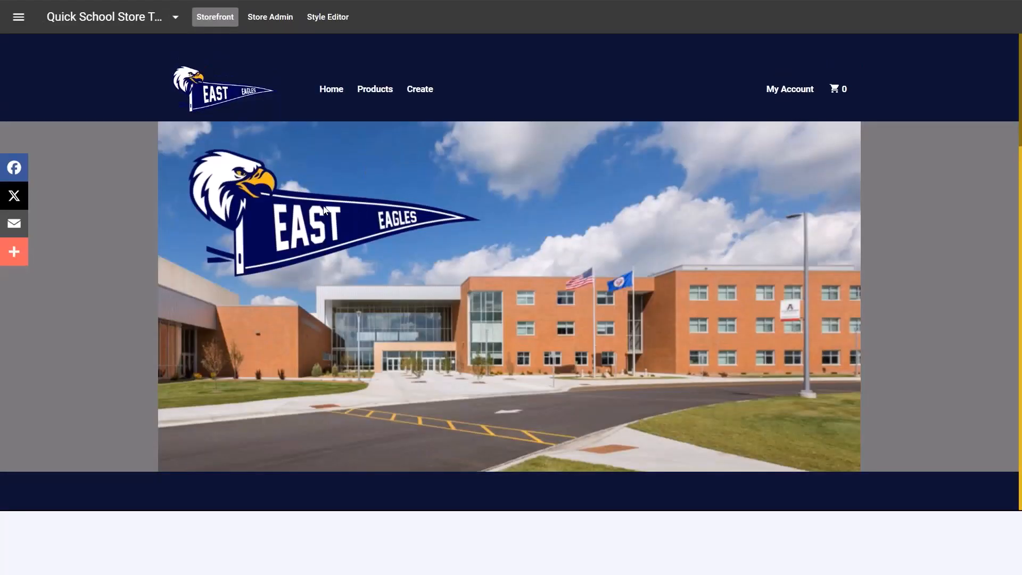
scroll(762, 184, down, 5)
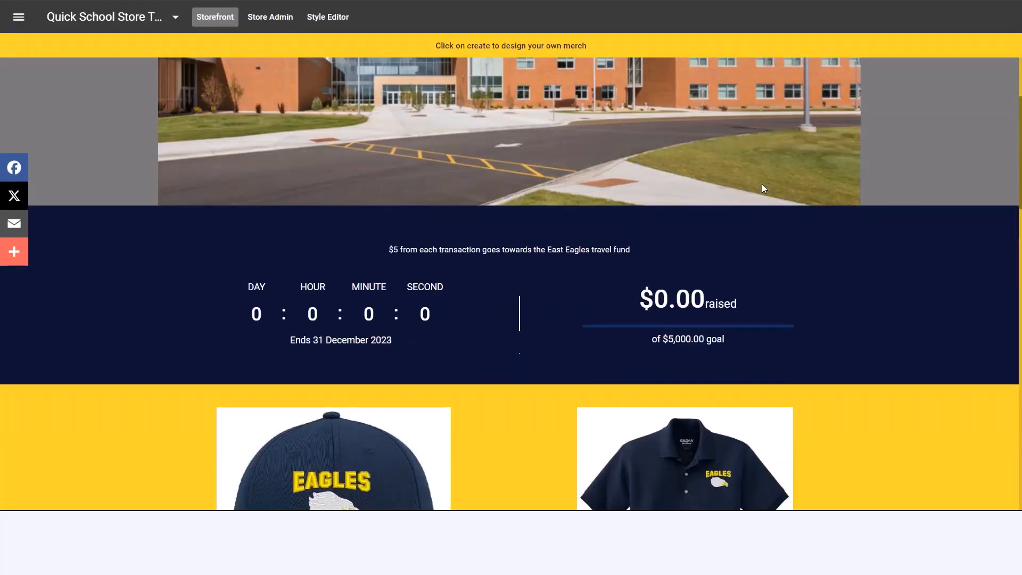
scroll(761, 183, down, 20)
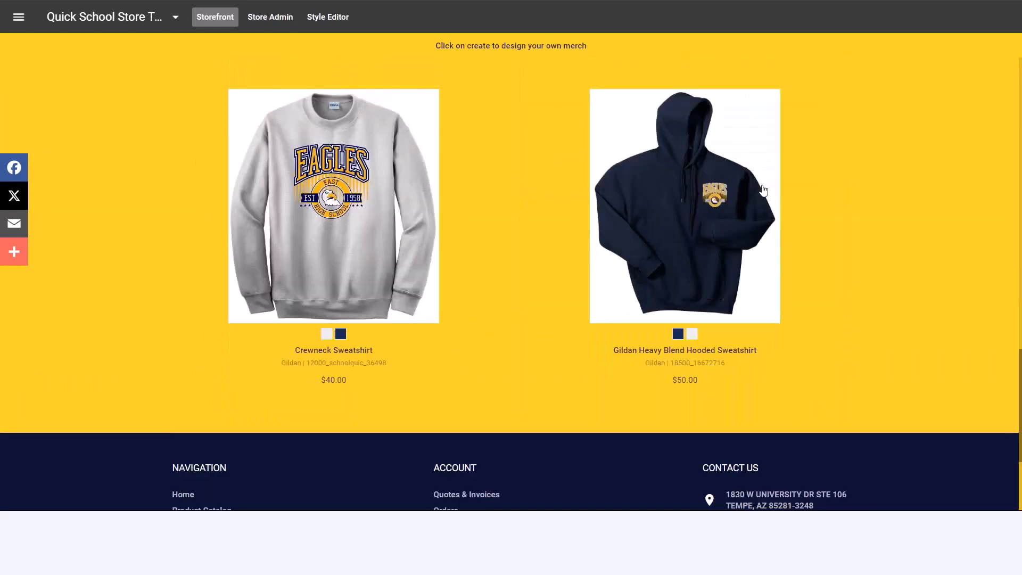
scroll(764, 191, up, 20)
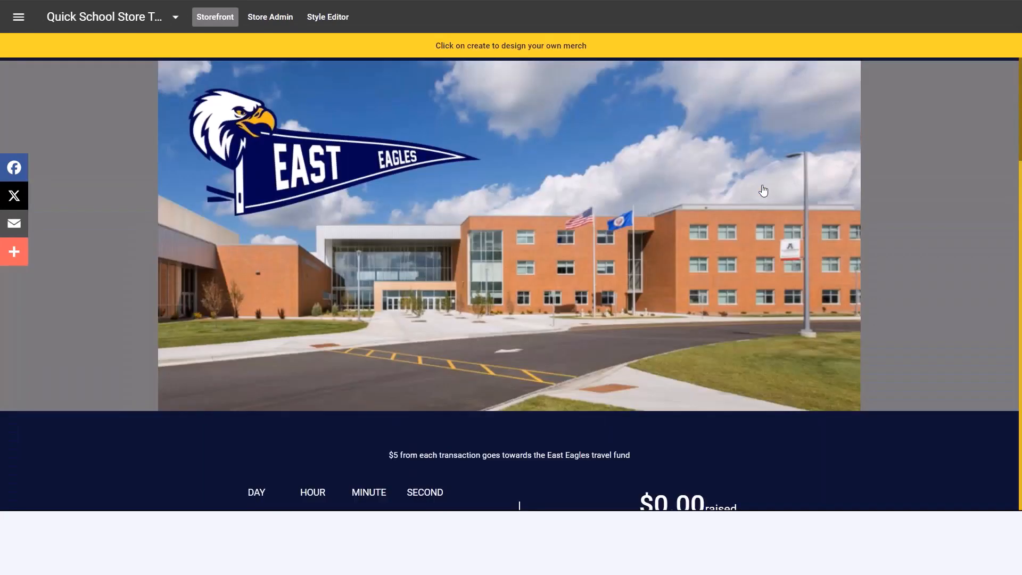
scroll(764, 190, up, 1)
- Switch to the Central Boosters CM storefront and look through its featured products and testimonials
click(176, 19)
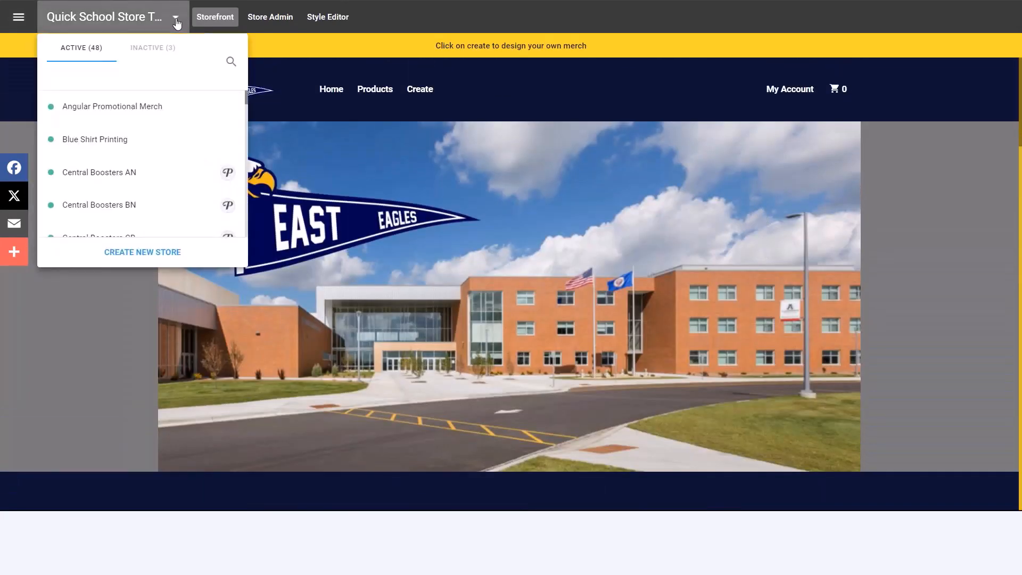
scroll(149, 187, down, 3)
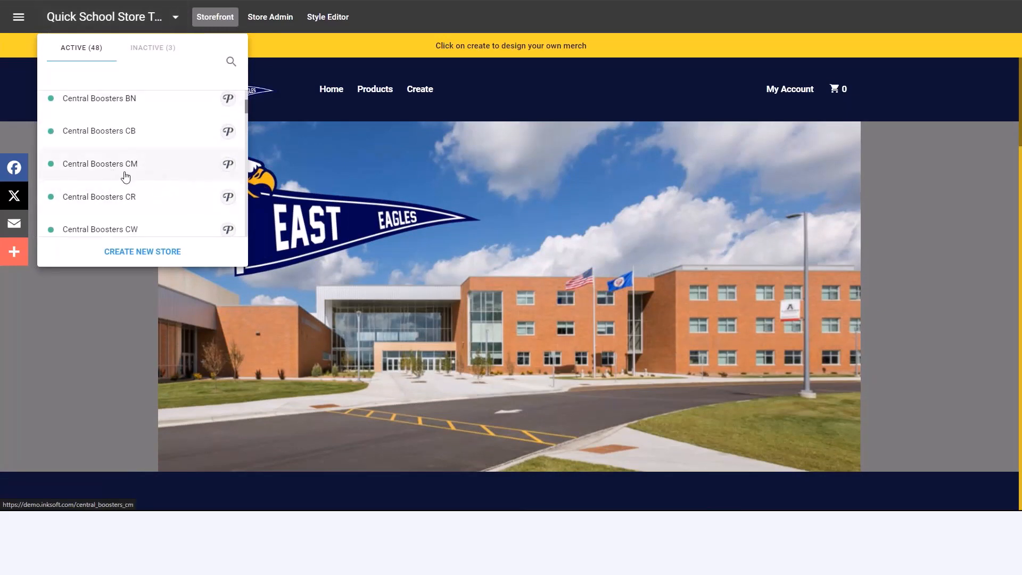
click(128, 165)
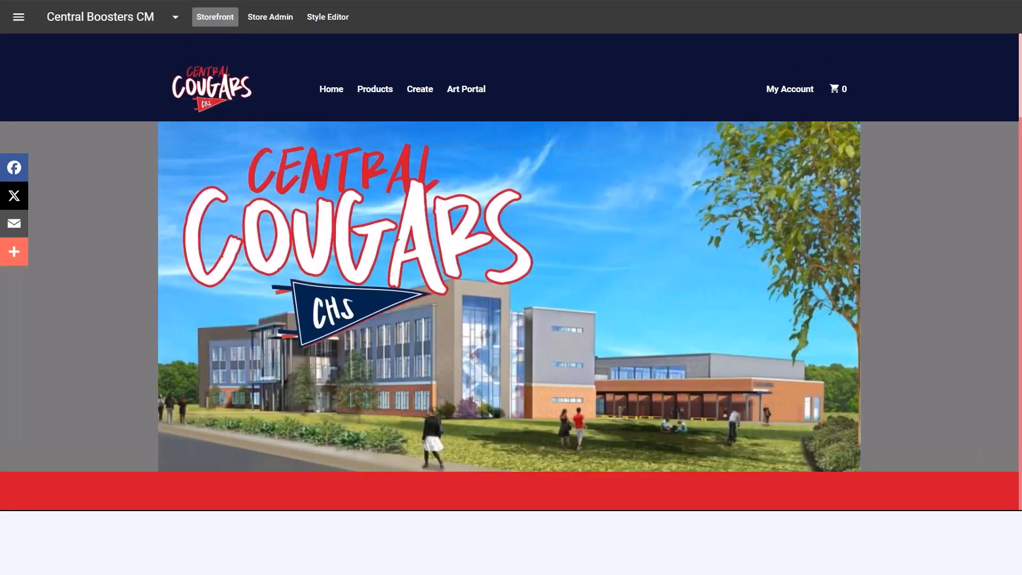
scroll(673, 223, down, 10)
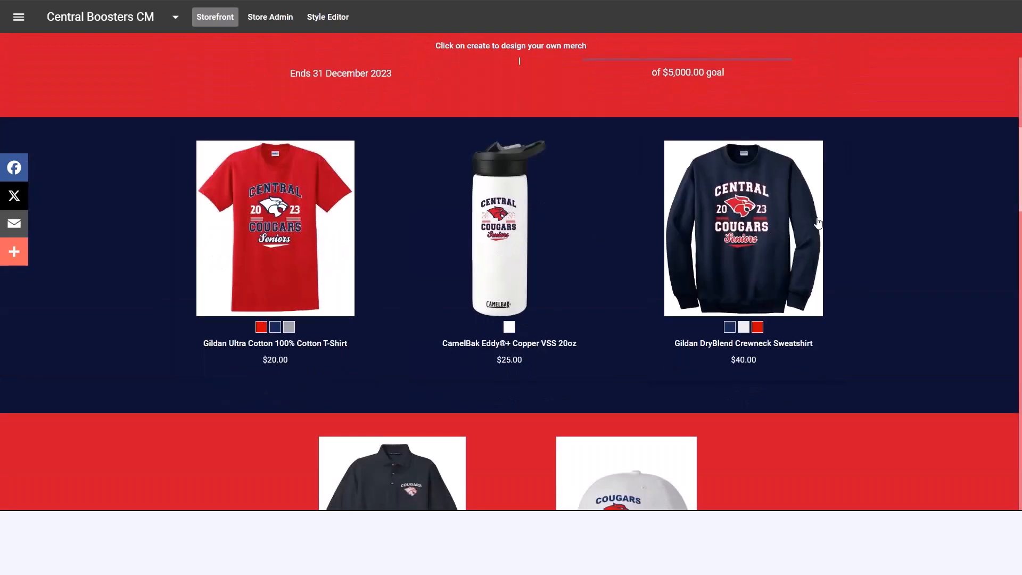
scroll(818, 223, down, 5)
scroll(819, 222, down, 17)
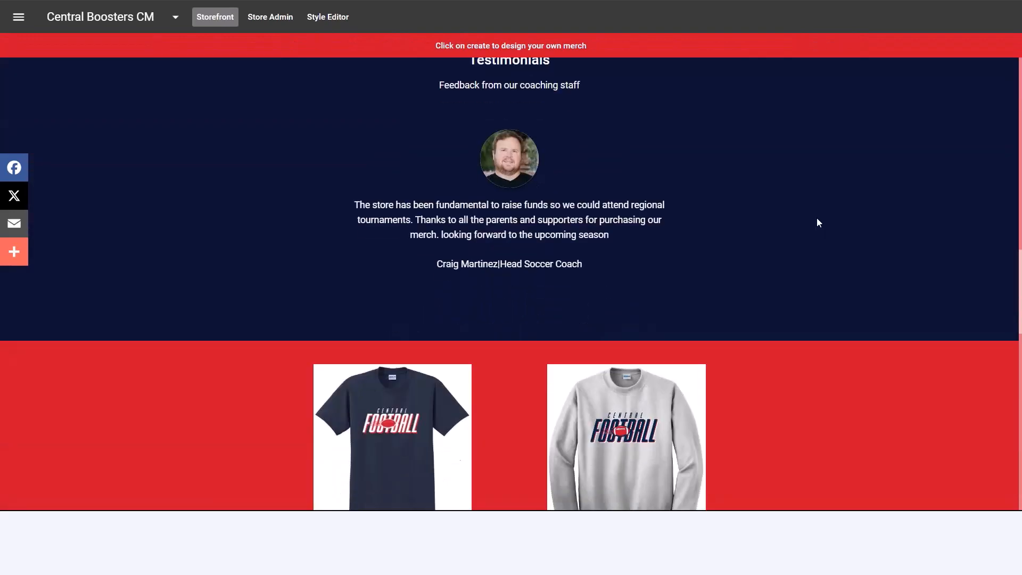
scroll(818, 222, up, 20)
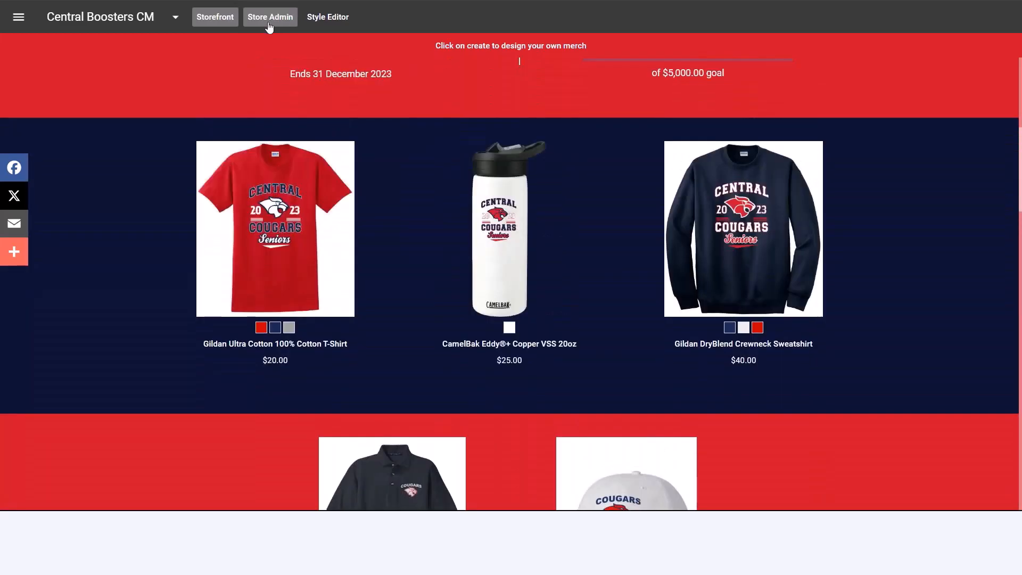
- Review the Store Branding and Contact Info settings in the Central Boosters CM store administration
click(270, 28)
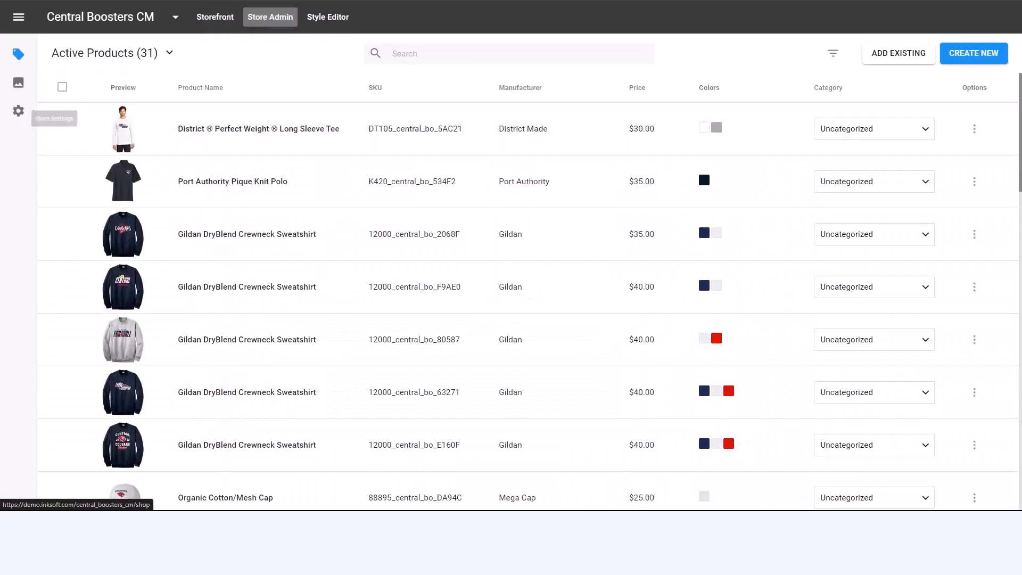
click(19, 111)
click(73, 149)
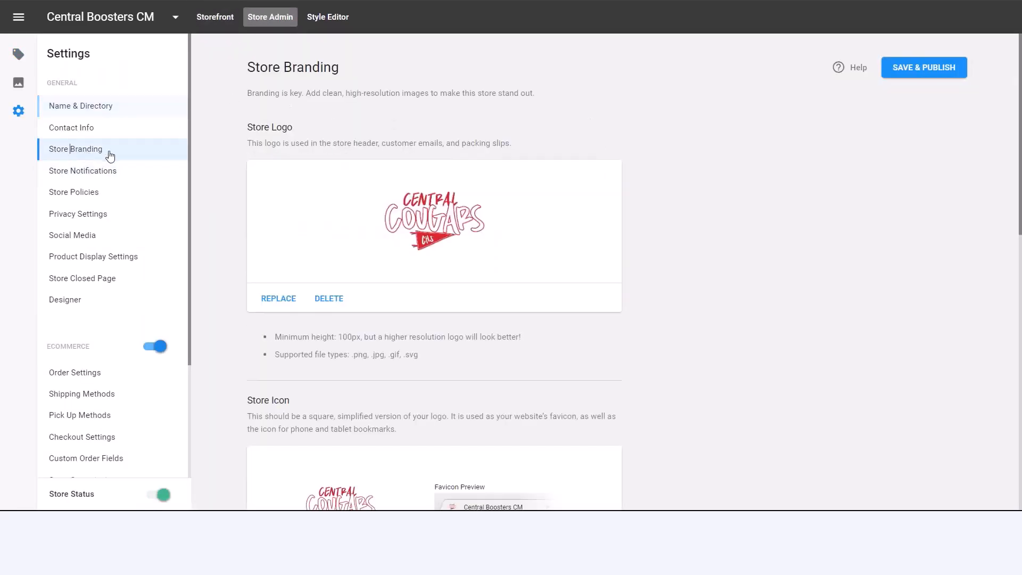
scroll(543, 201, down, 5)
scroll(540, 202, up, 5)
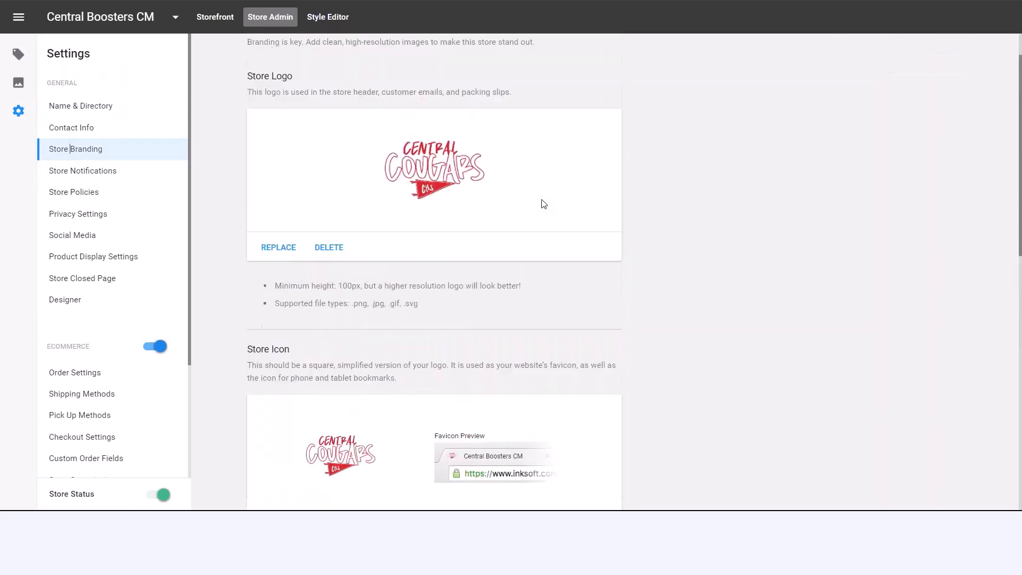
click(74, 131)
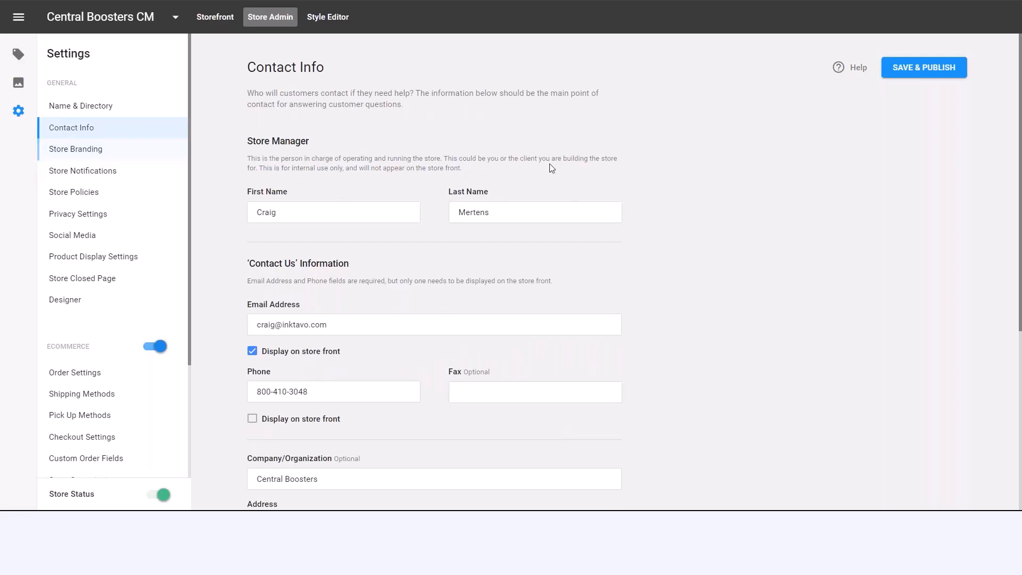
- Switch to the East Eagles Boosters storefront and open its Customize Design T-shirt in the design studio
click(175, 20)
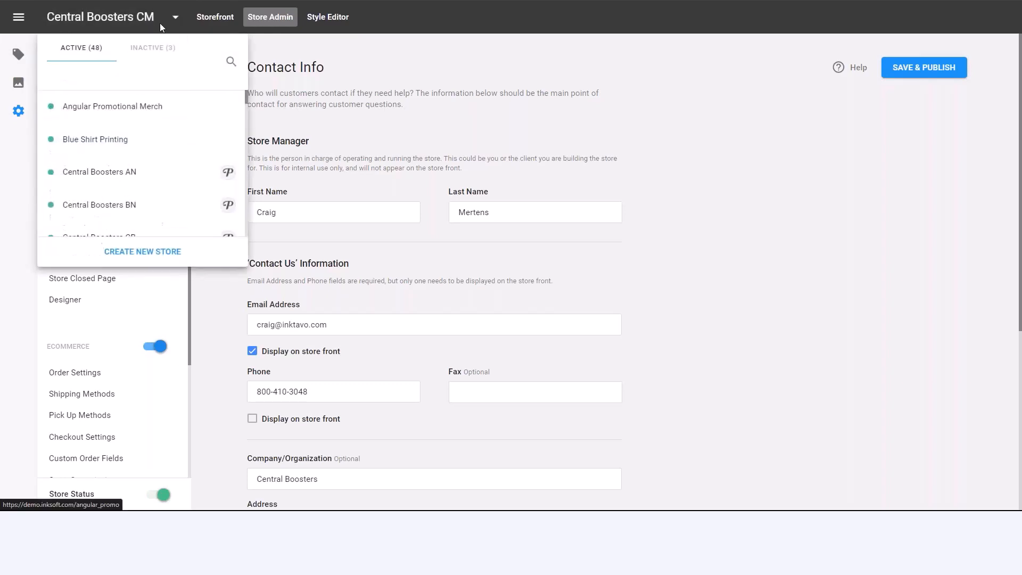
scroll(125, 139, down, 2)
scroll(169, 176, down, 8)
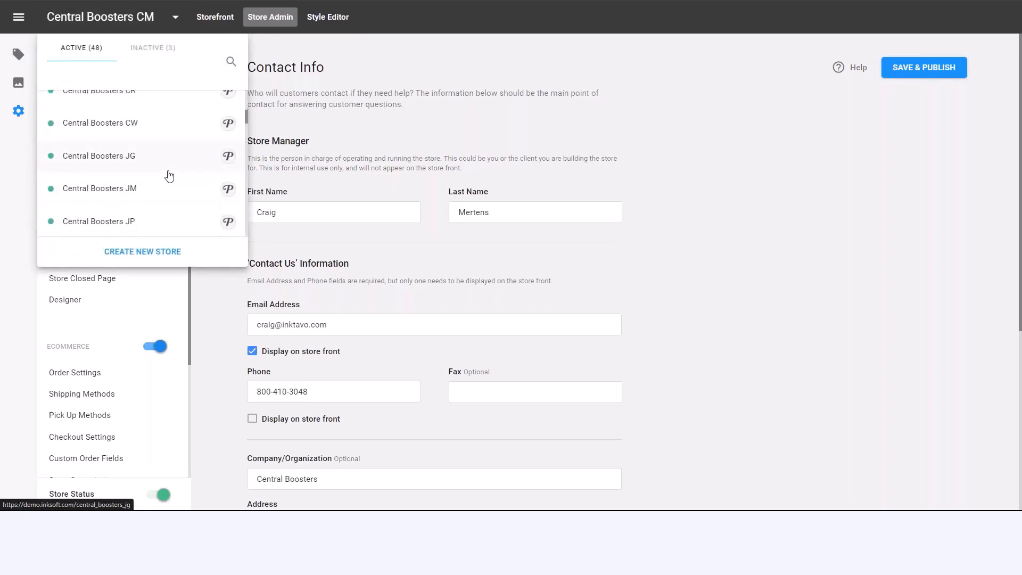
scroll(169, 176, down, 8)
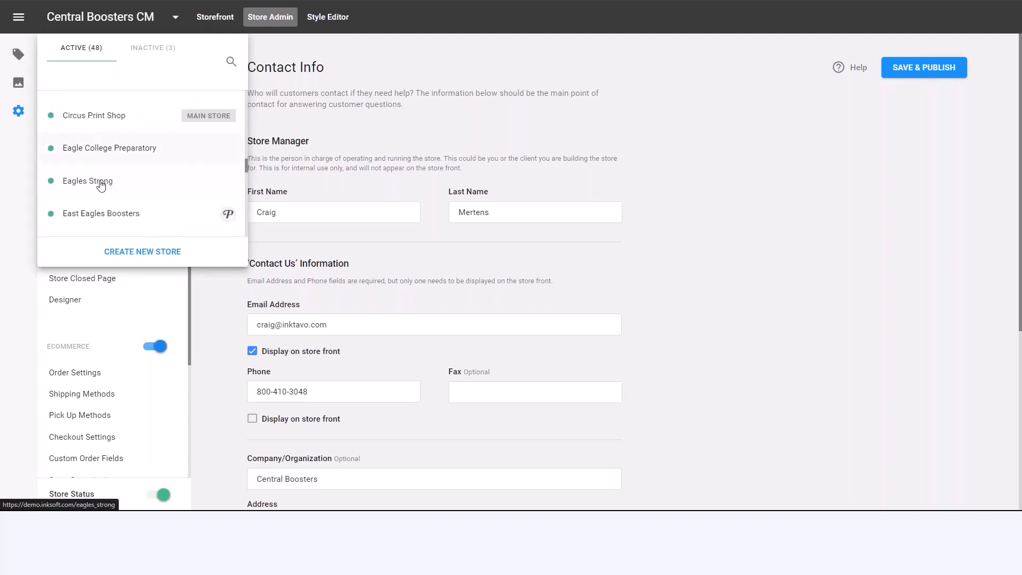
click(99, 215)
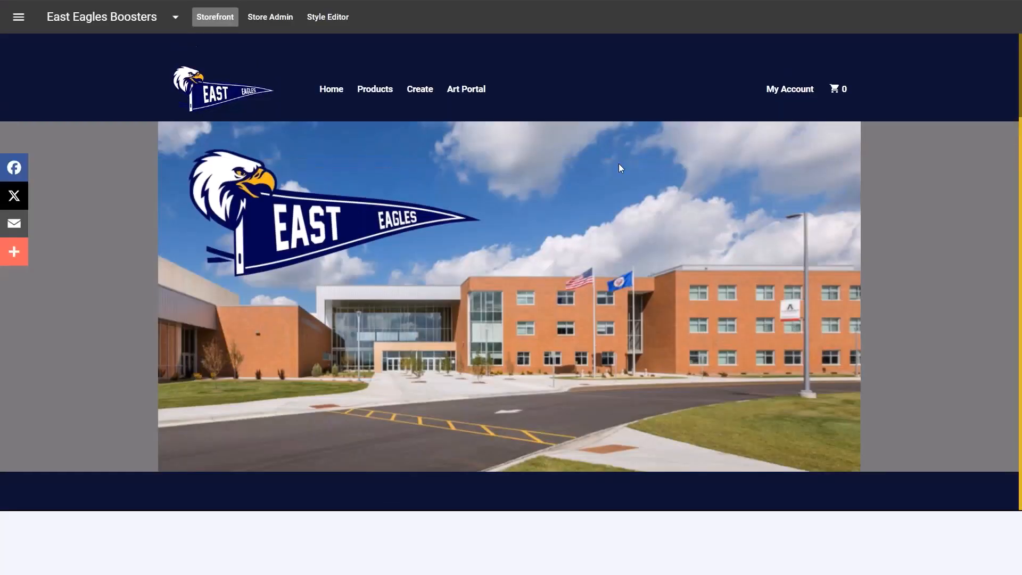
scroll(641, 155, down, 5)
scroll(640, 151, down, 4)
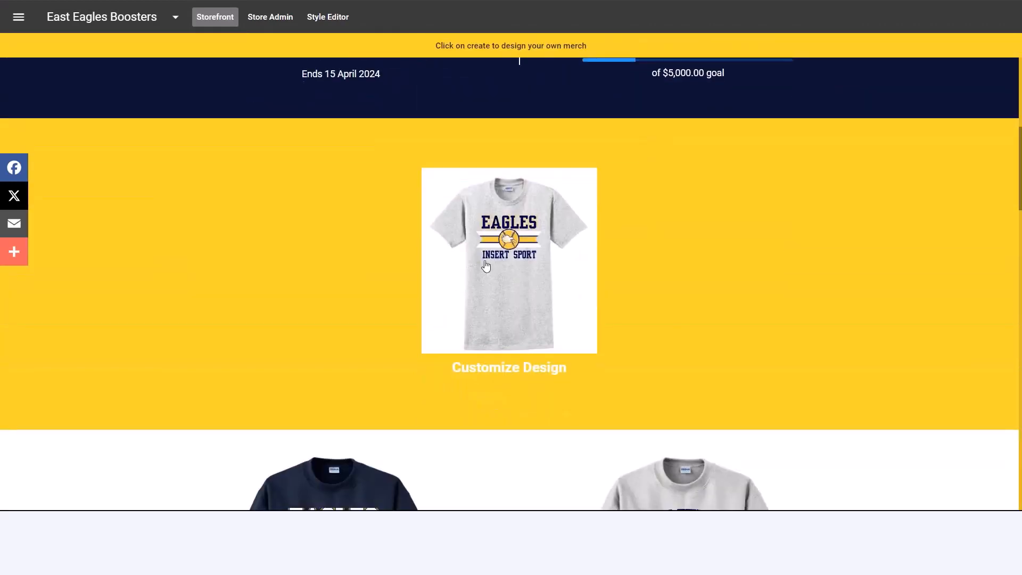
click(514, 252)
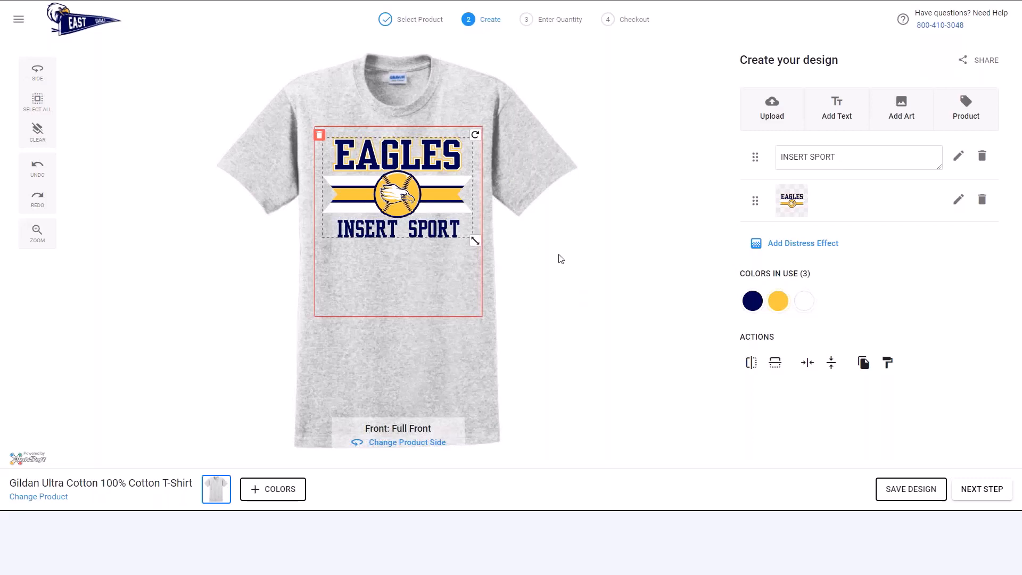
- Replace the INSERT SPORT text on the Eagles T-shirt design with VOLLEYBALL
click(547, 212)
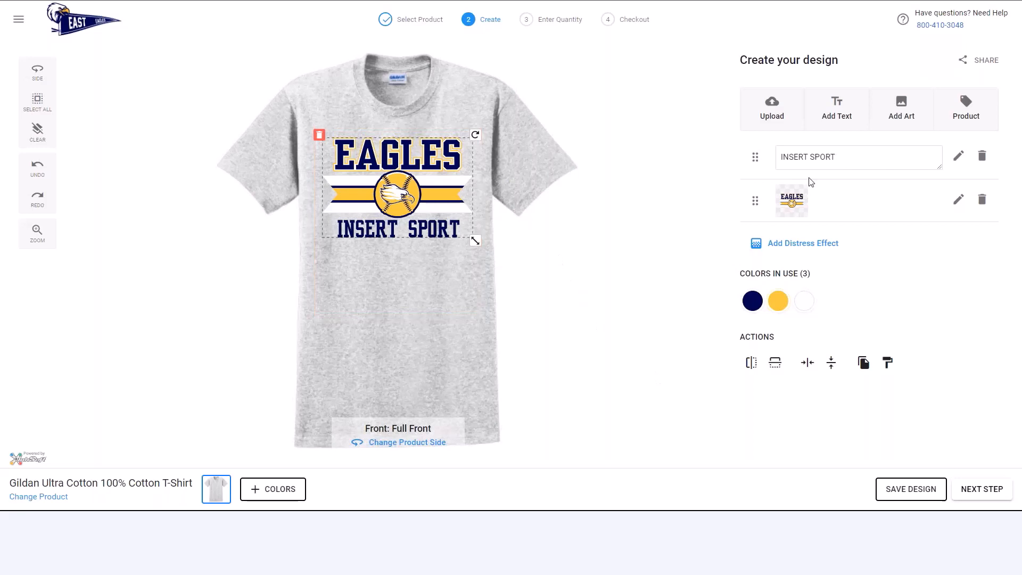
click(840, 152)
text(OLLE)
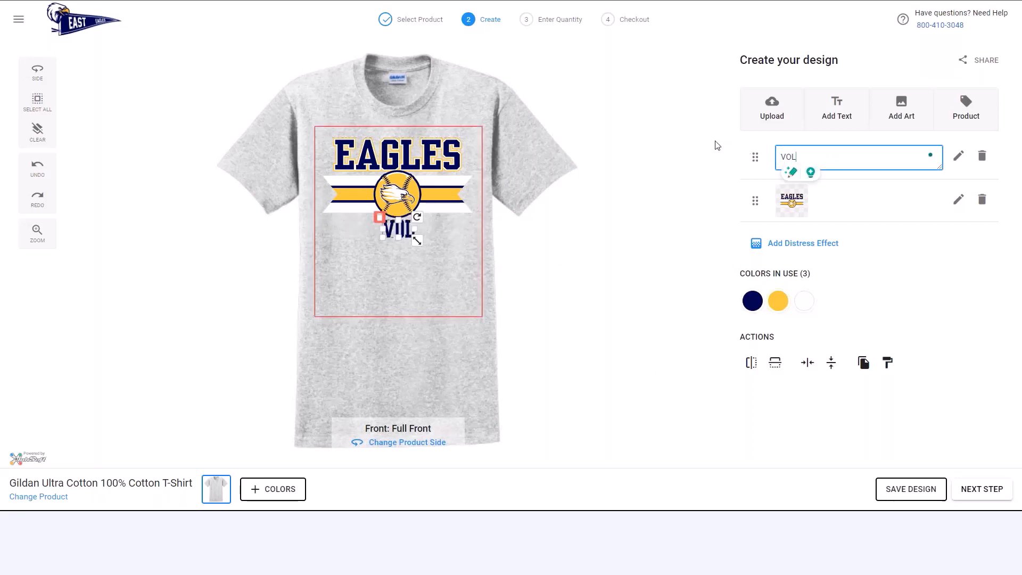
key(BackSpace)
key(BackSpace)
text(LEYE)
key(BackSpace)
text(BALL)
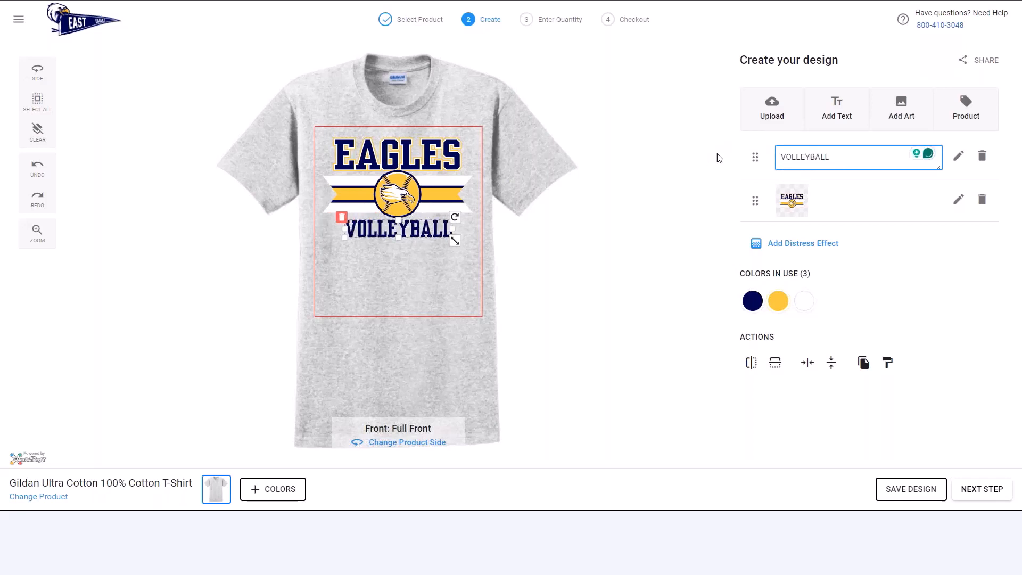
click(579, 187)
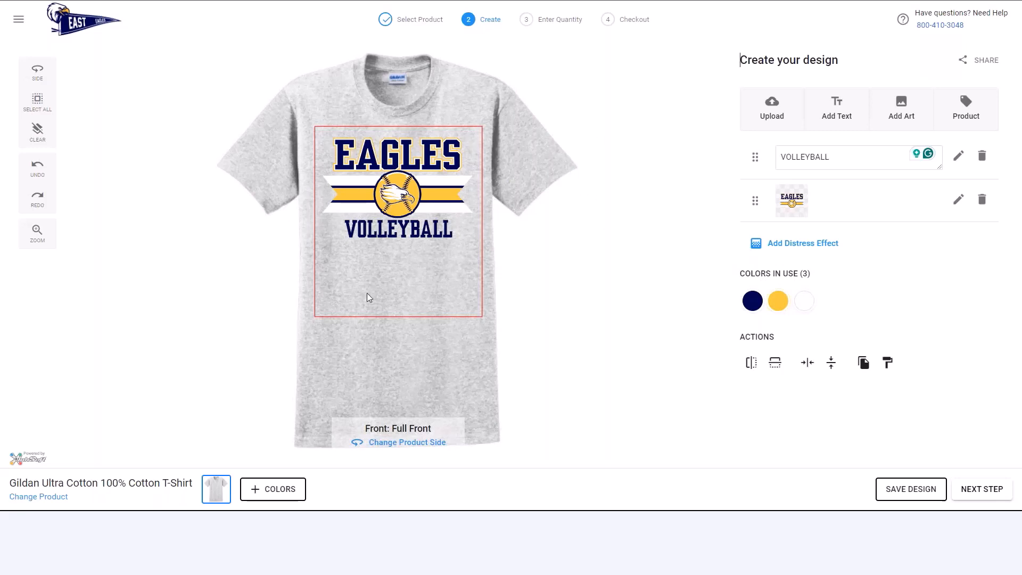
- Replace the Eagles volleyball artwork on the T-shirt with the East High design from East Eagles Designs, placed higher in the print area
click(341, 187)
click(321, 134)
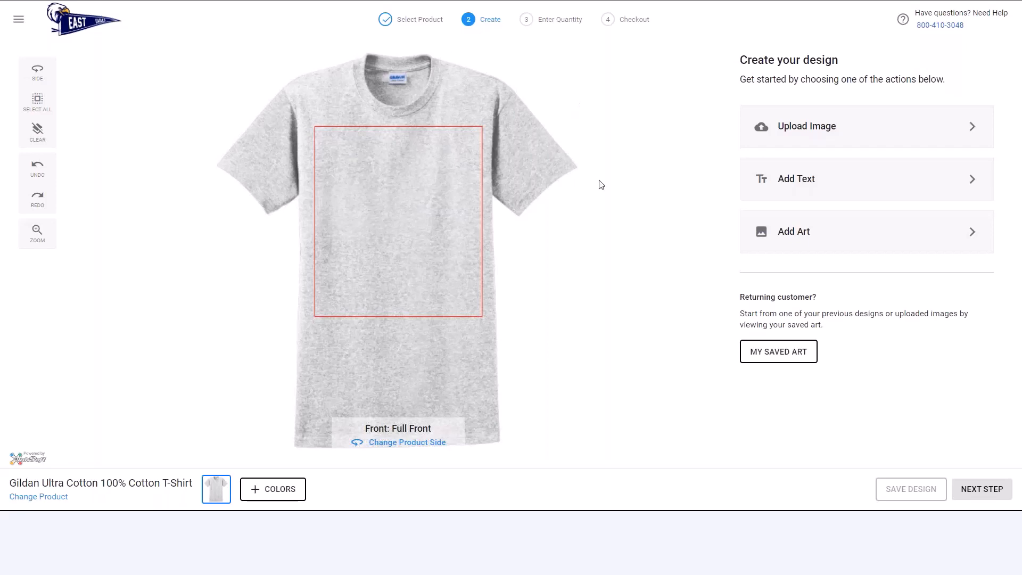
click(807, 236)
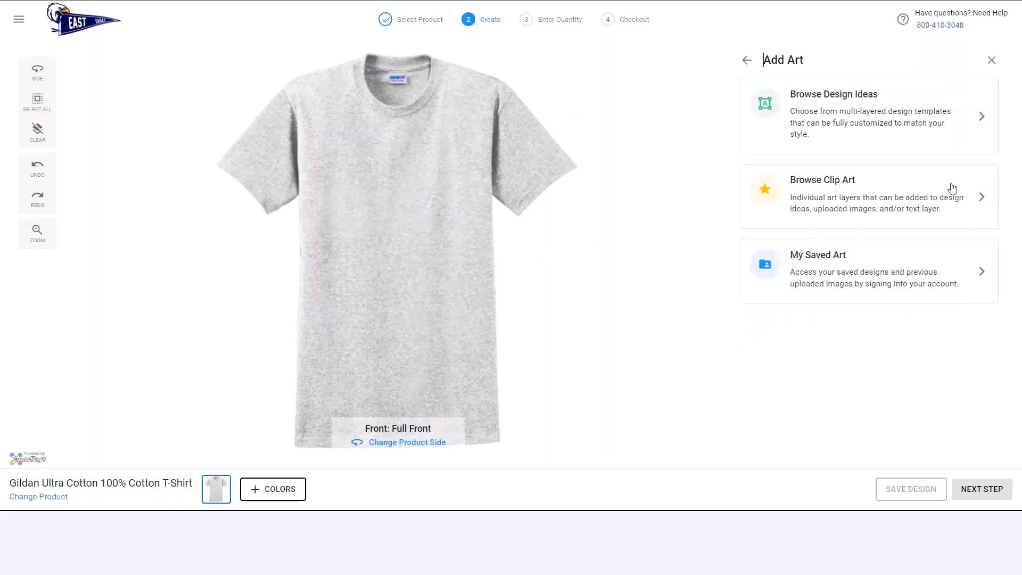
click(852, 114)
click(923, 155)
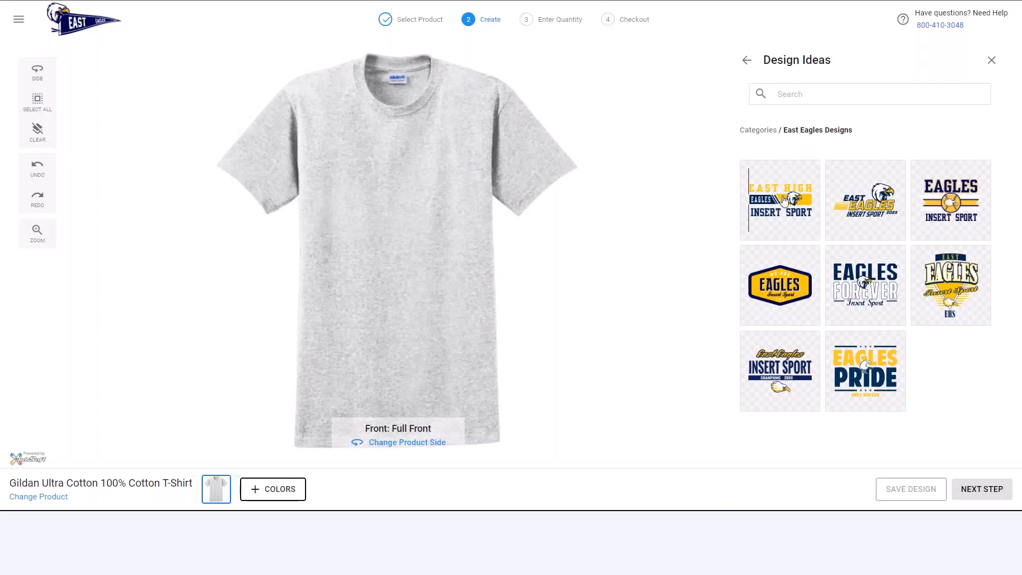
click(797, 205)
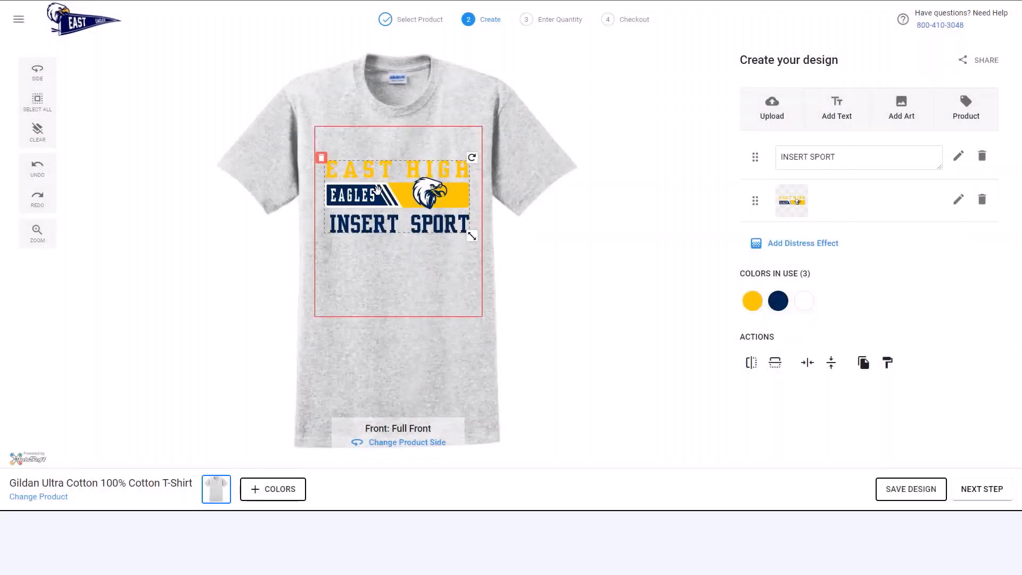
drag(379, 178, 381, 175)
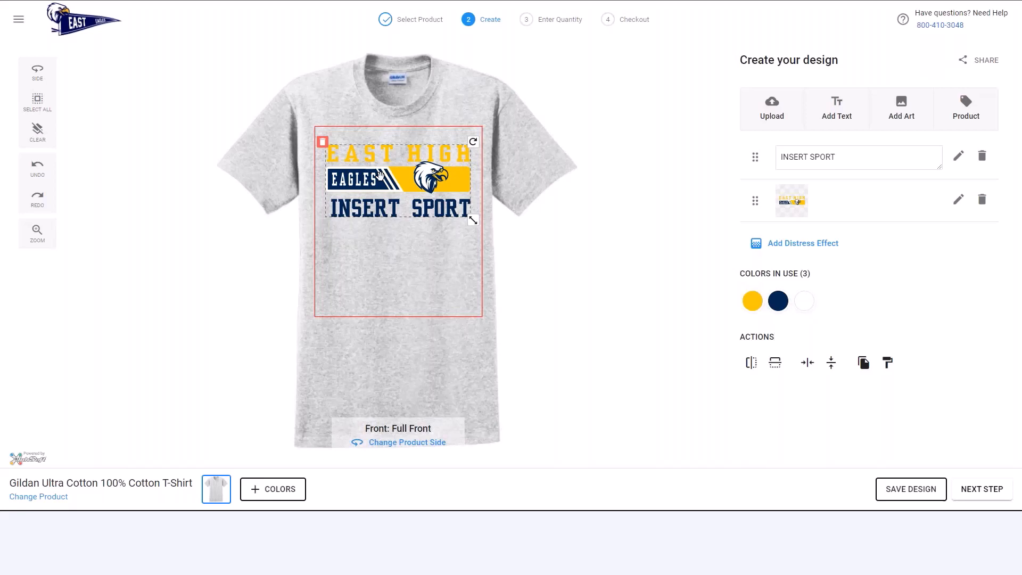
- Switch to the InkSoft Admin Portal and review the Printavo connection in the Inktavo Accounts settings
click(740, 60)
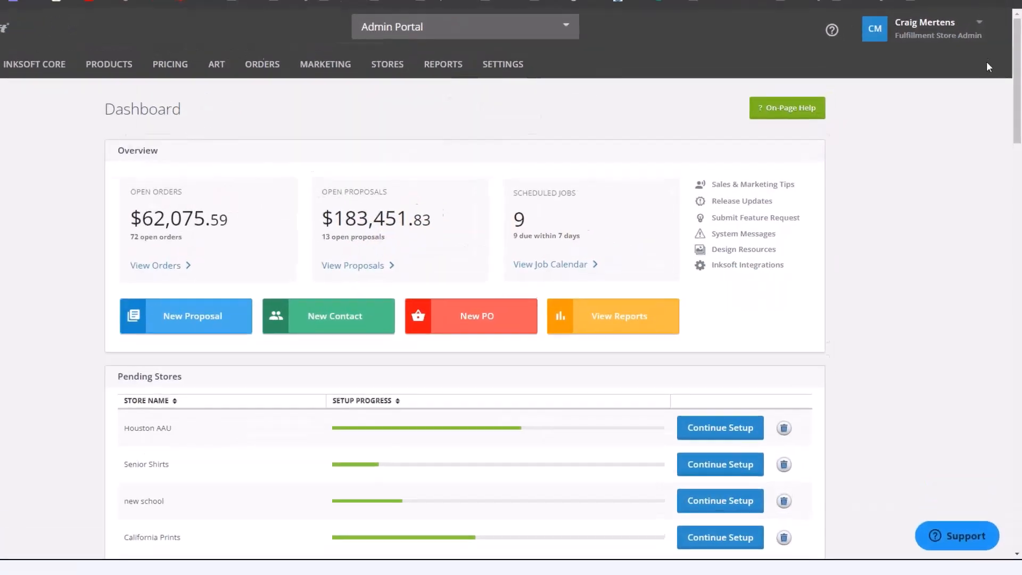
click(966, 34)
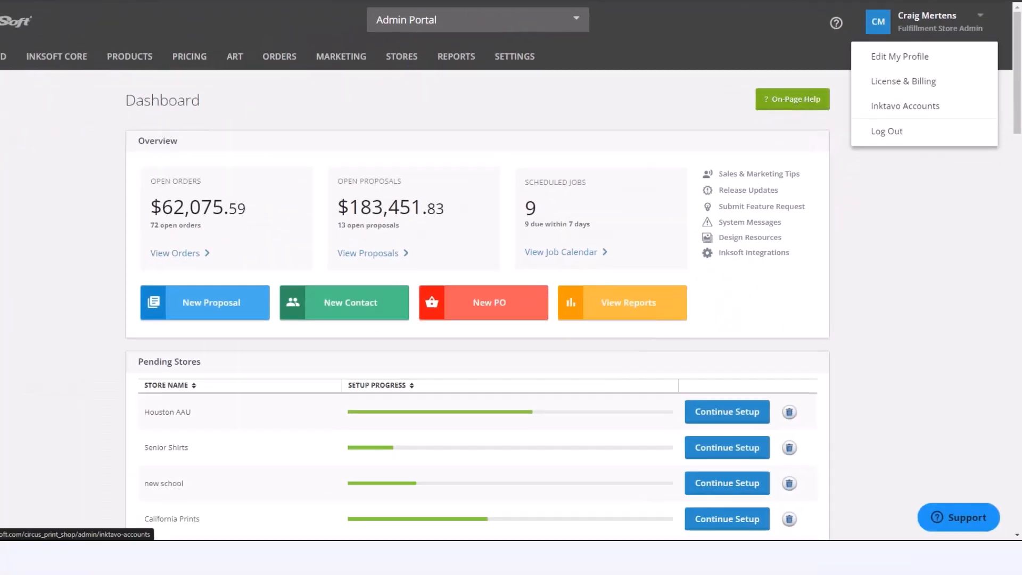
click(803, 301)
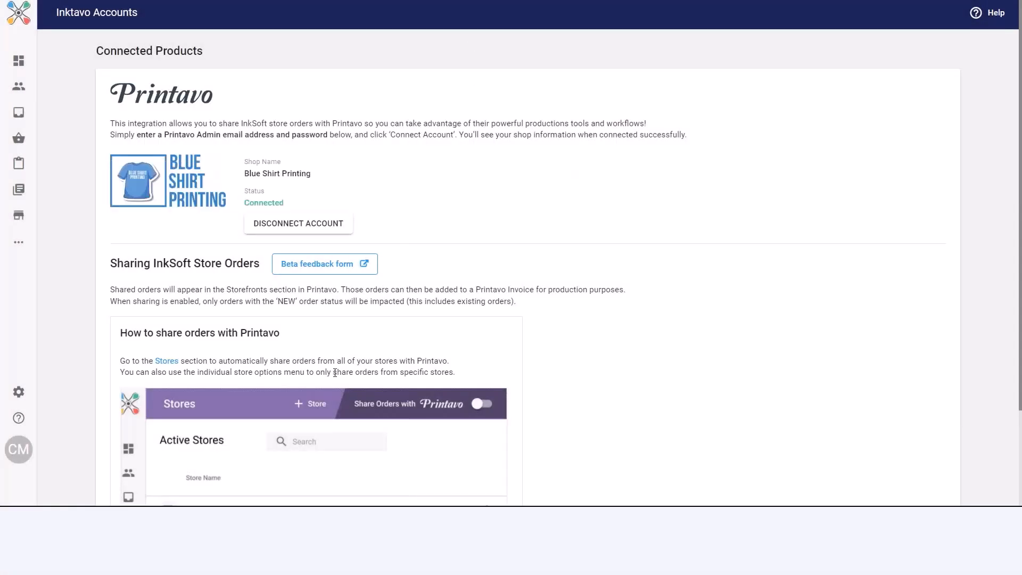
scroll(388, 351, down, 2)
scroll(388, 352, up, 2)
- Look through the active stores list and check the Blue Shirt Printing store's options for sharing orders with Printavo
mouse_move(16, 133)
click(26, 220)
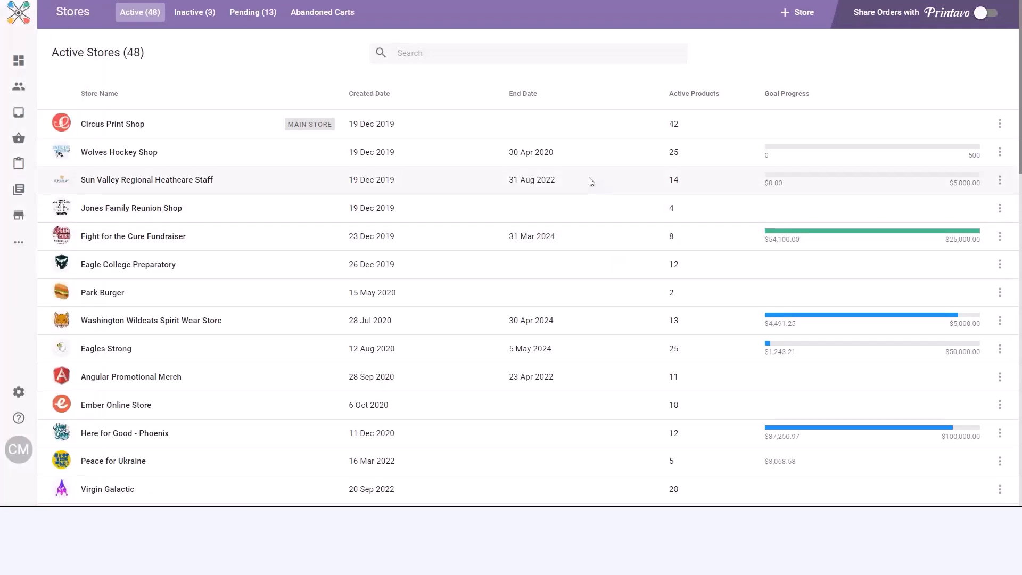
scroll(589, 181, down, 10)
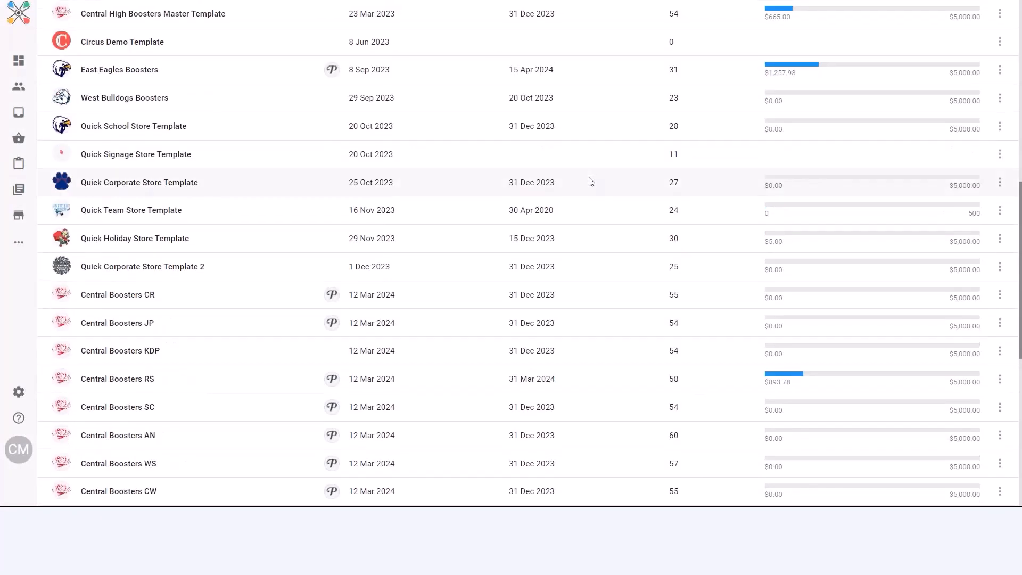
scroll(589, 182, down, 8)
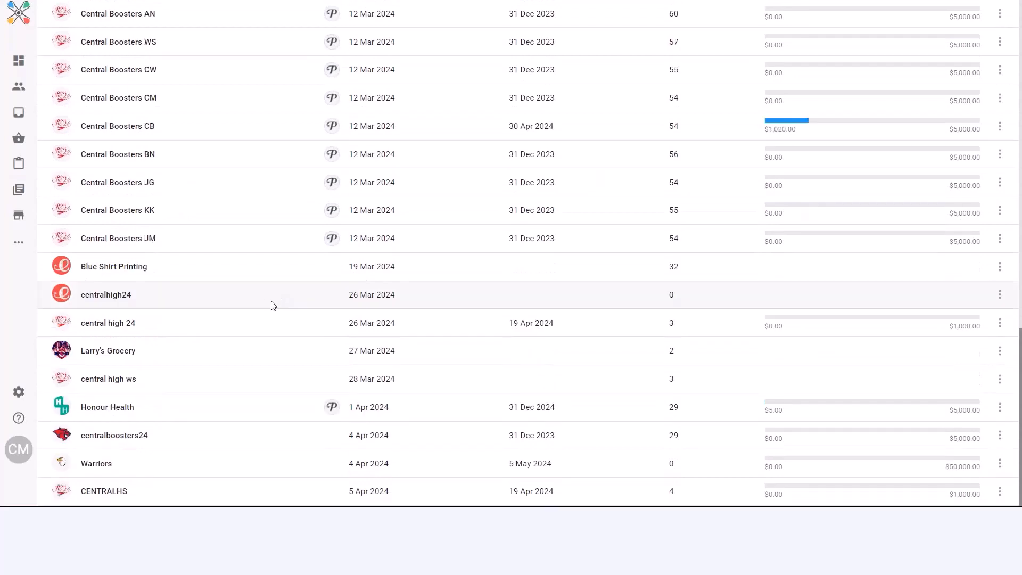
click(999, 266)
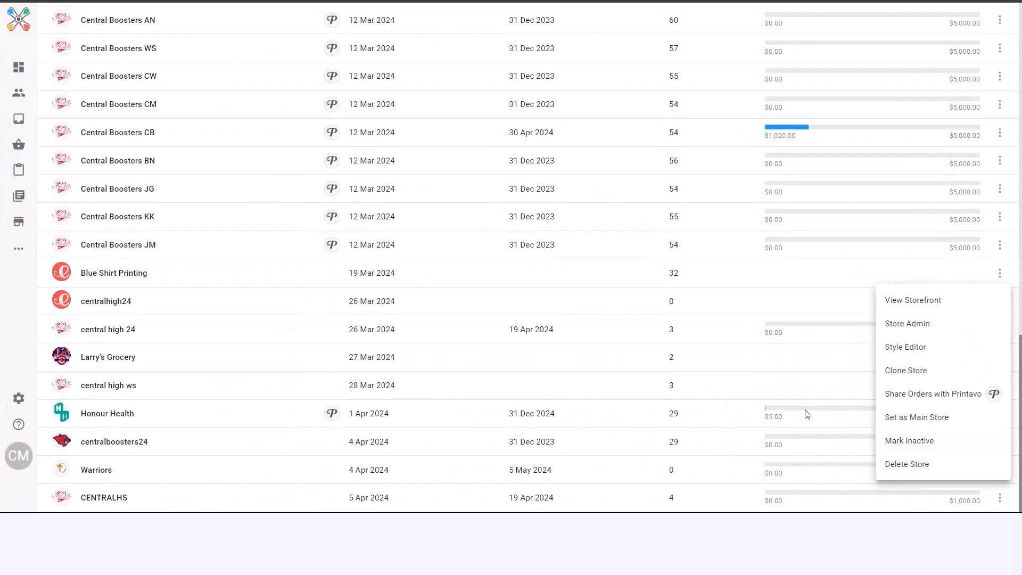
click(1006, 240)
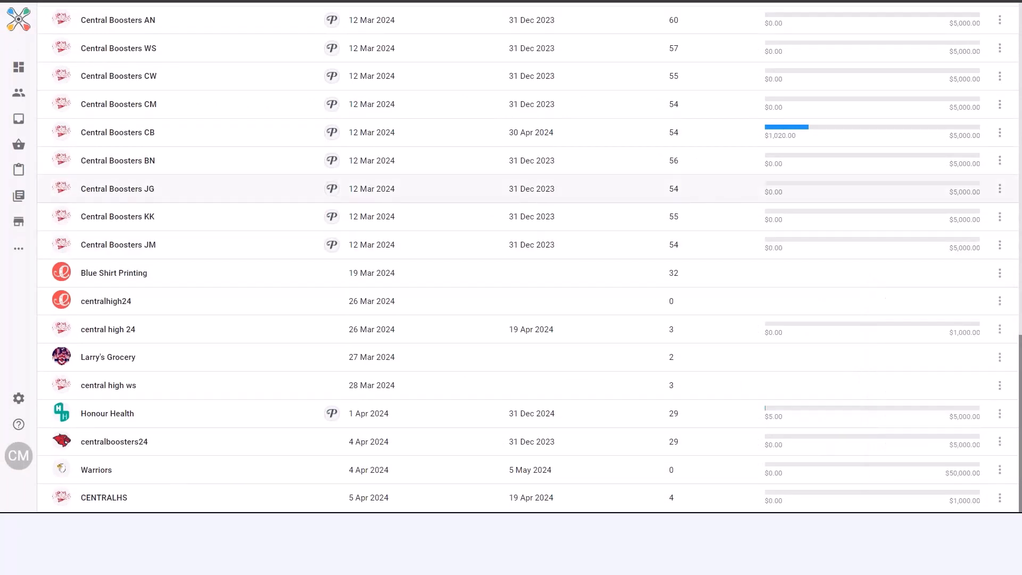
scroll(1011, 240, up, 10)
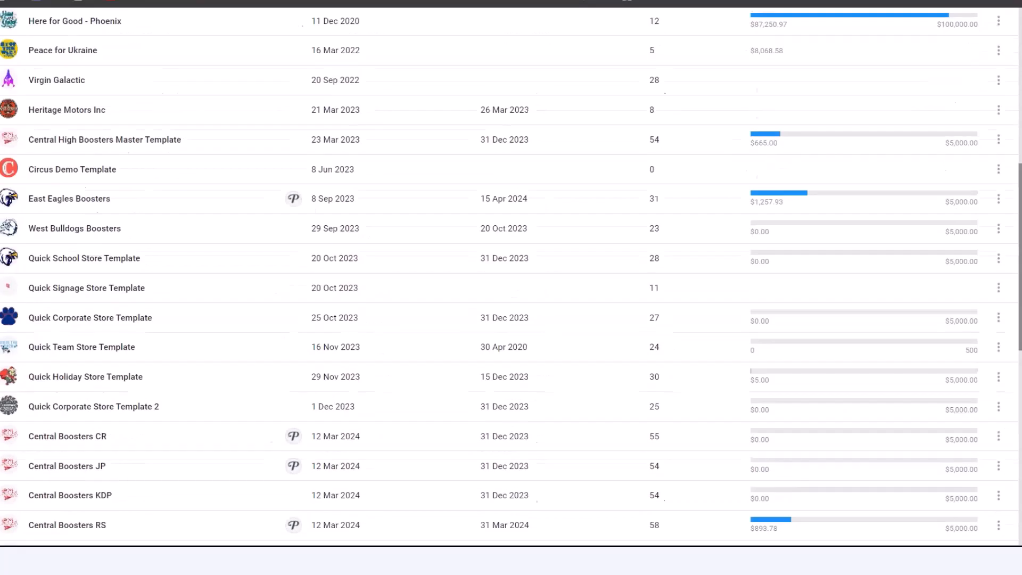
scroll(511, 277, up, 8)
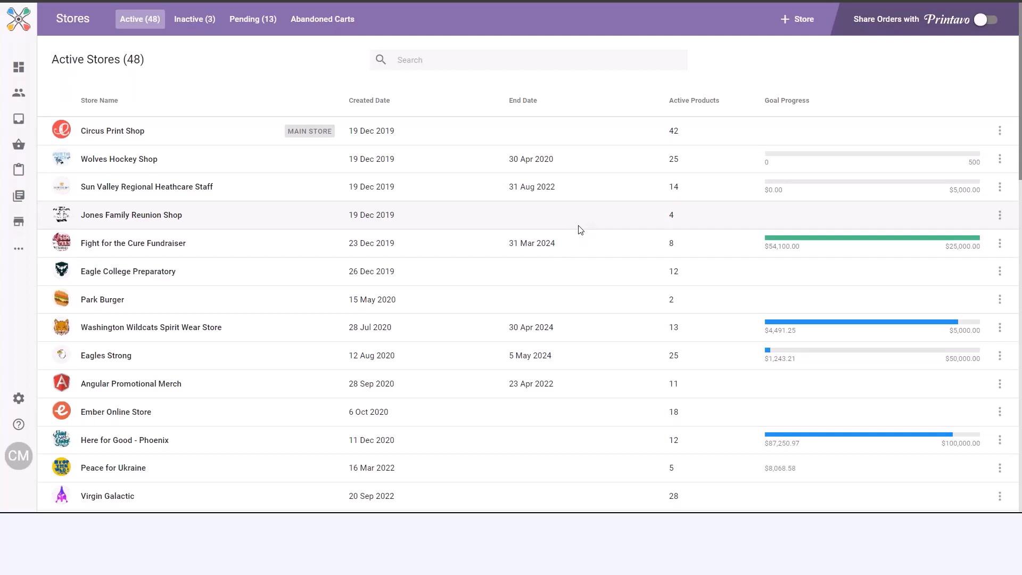
- Open the Central Boosters CM storefront from the stores list and view its Gildan DryBlend Crewneck Sweatshirt
scroll(663, 237, down, 12)
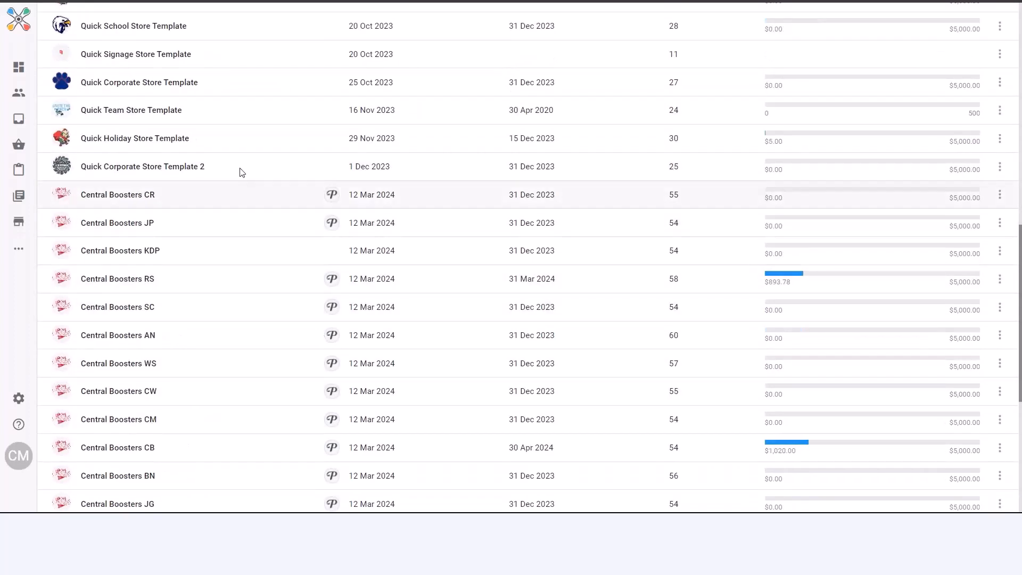
scroll(422, 382, down, 1)
scroll(421, 383, down, 1)
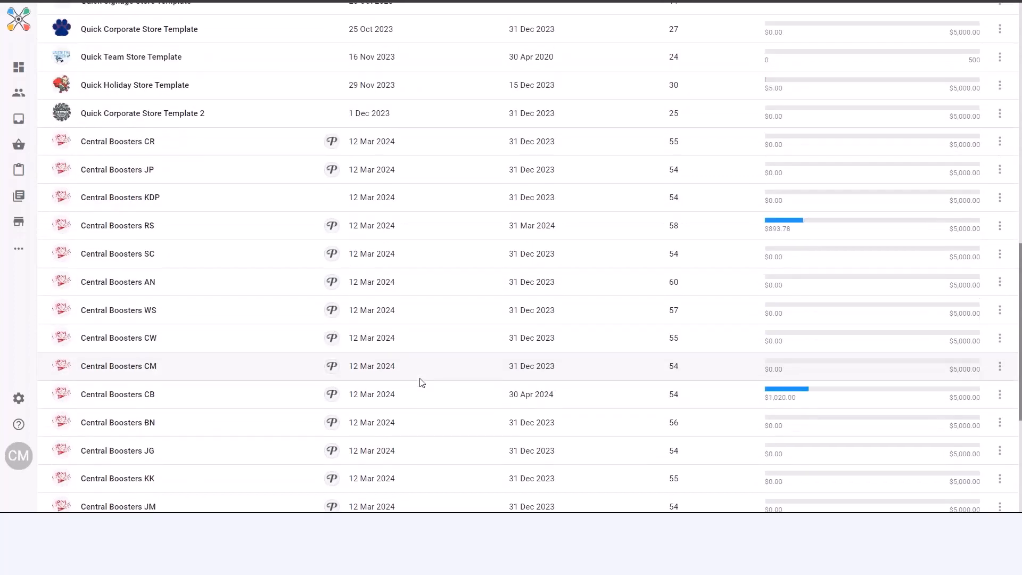
scroll(320, 399, up, 1)
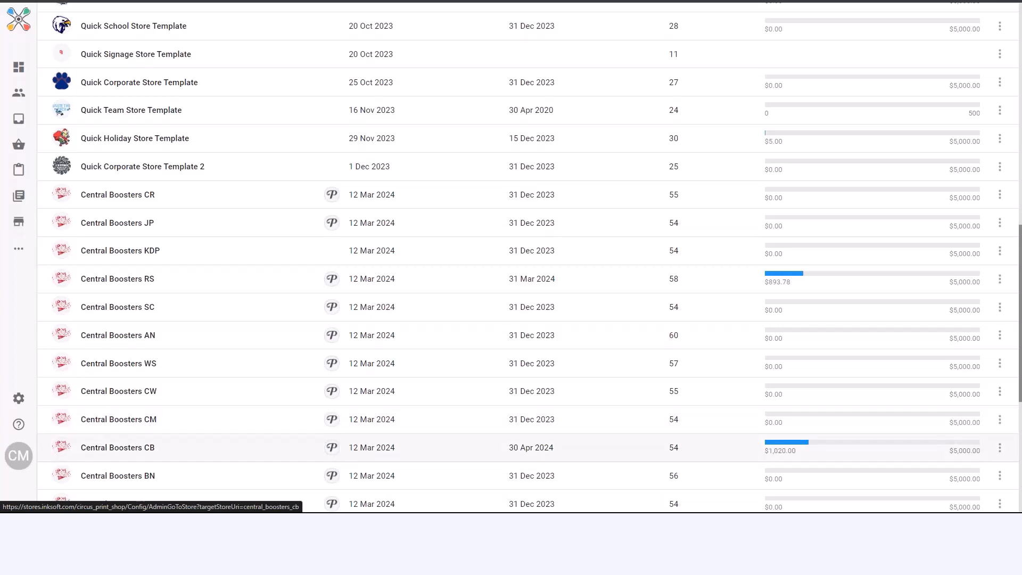
click(153, 425)
scroll(727, 239, down, 10)
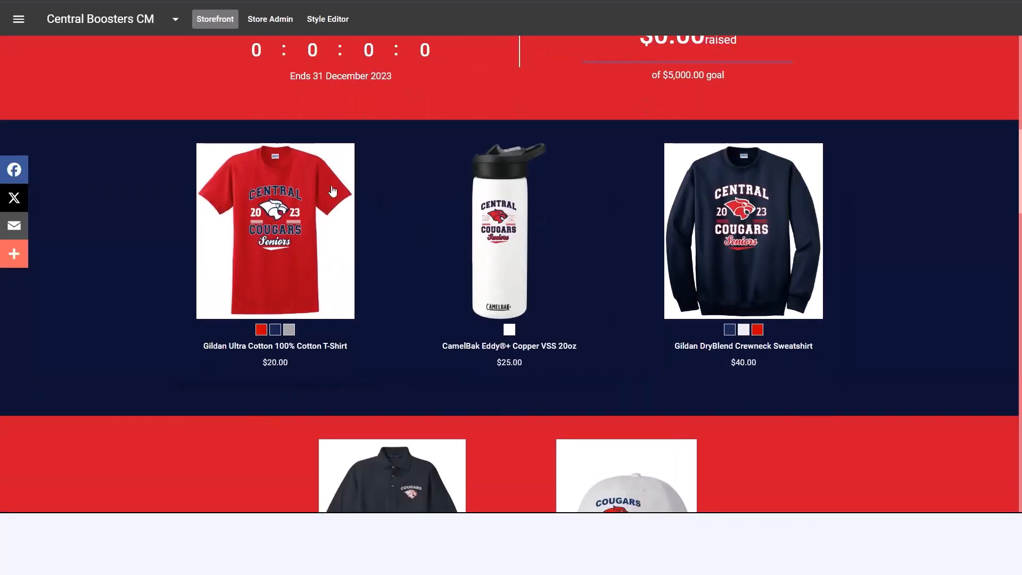
click(746, 203)
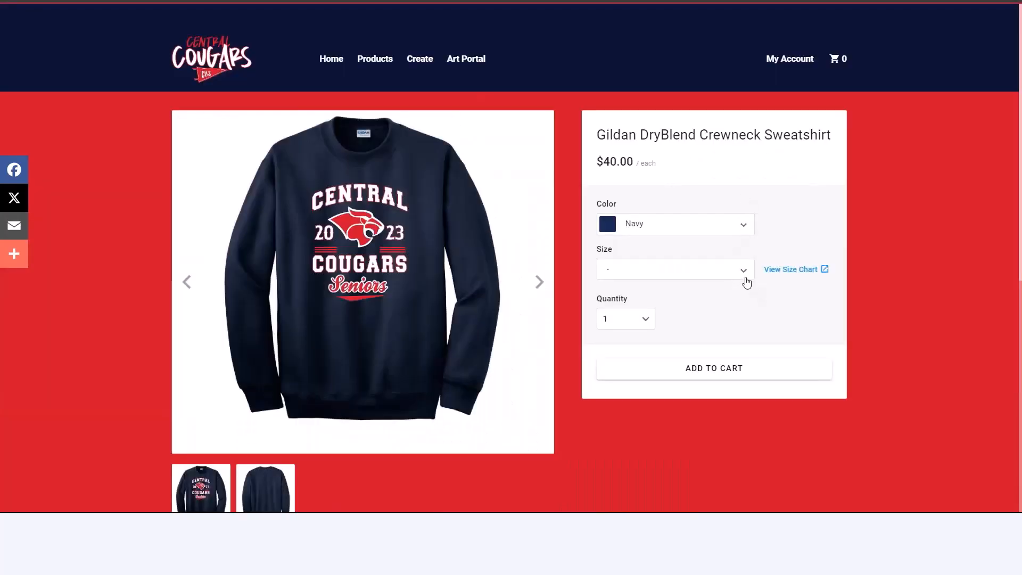
- Add the navy crewneck sweatshirt to the cart in size M with a quantity of 5
click(745, 278)
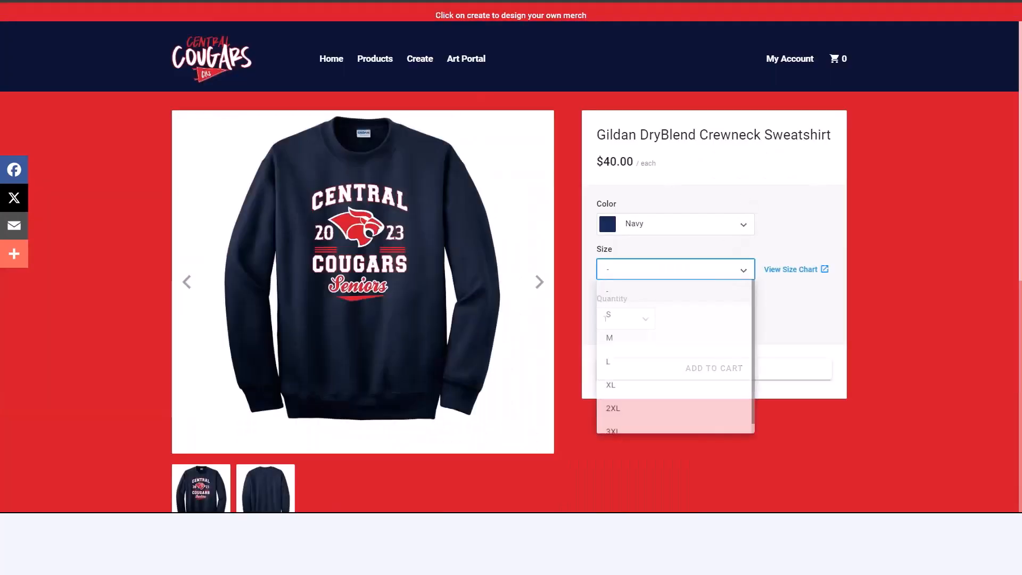
click(612, 340)
click(644, 320)
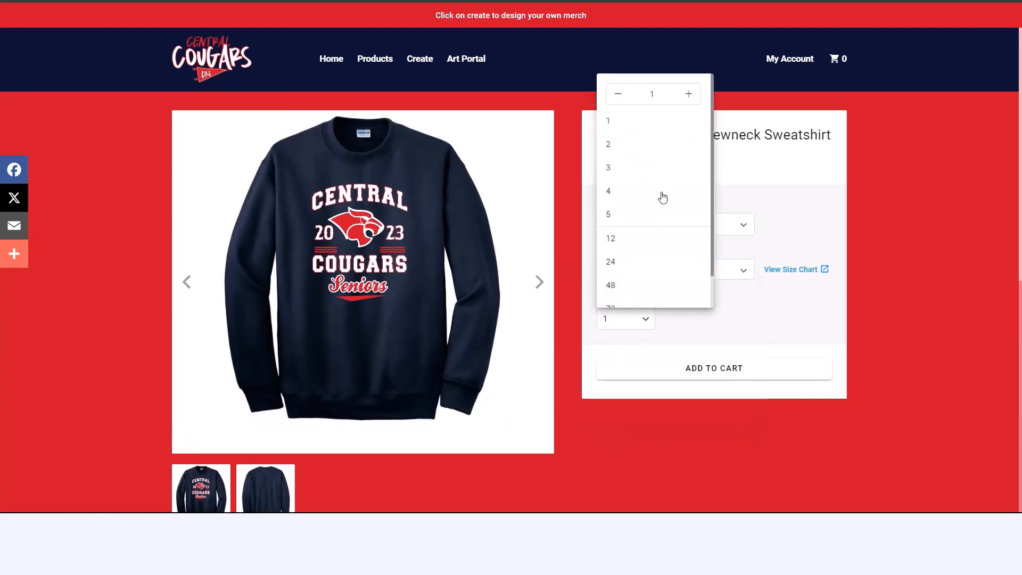
click(613, 217)
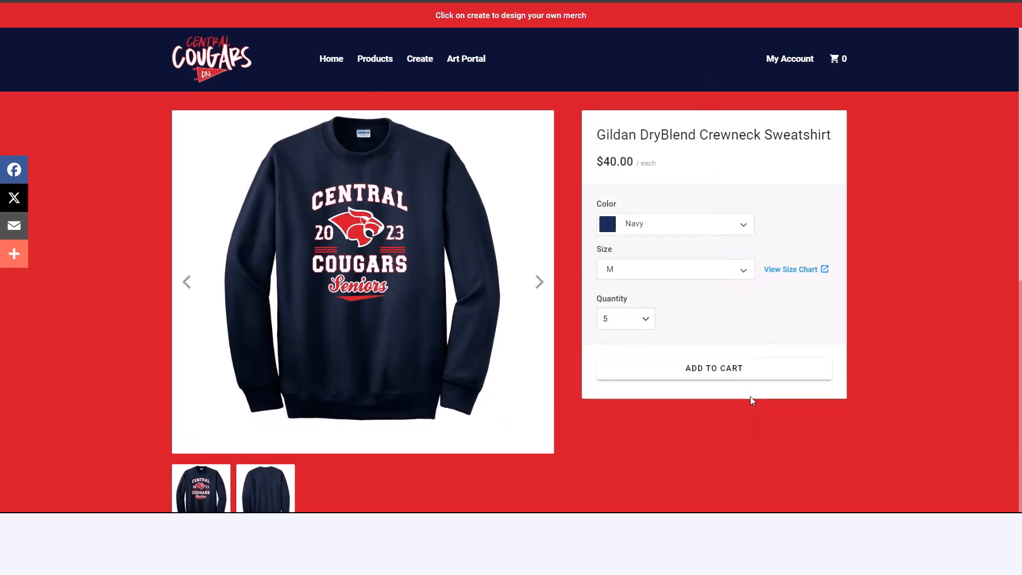
click(721, 371)
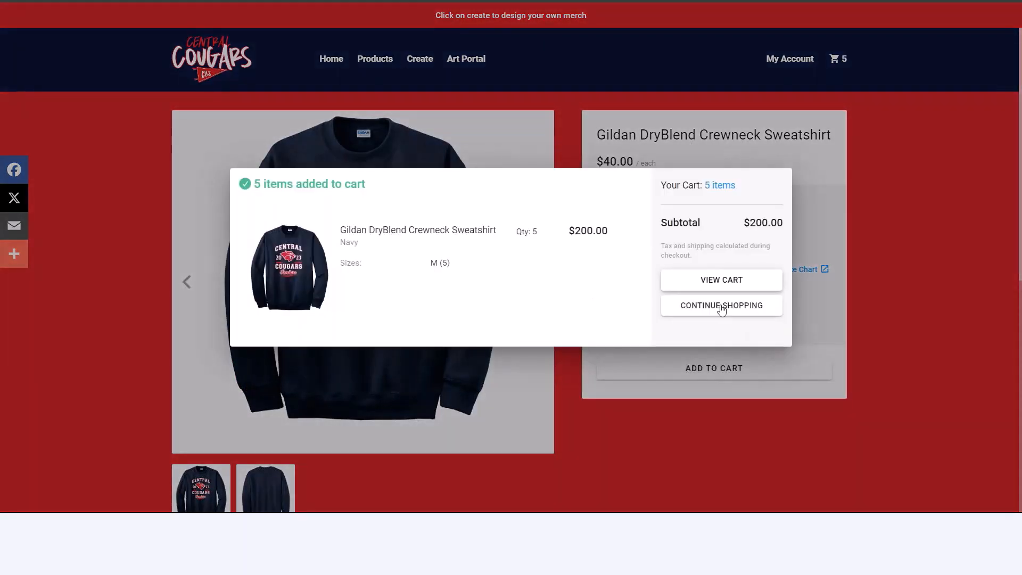
- Proceed from the cart to checkout and set delivery to the preselected saved address with UPS - Ground shipping
click(750, 286)
scroll(612, 234, down, 2)
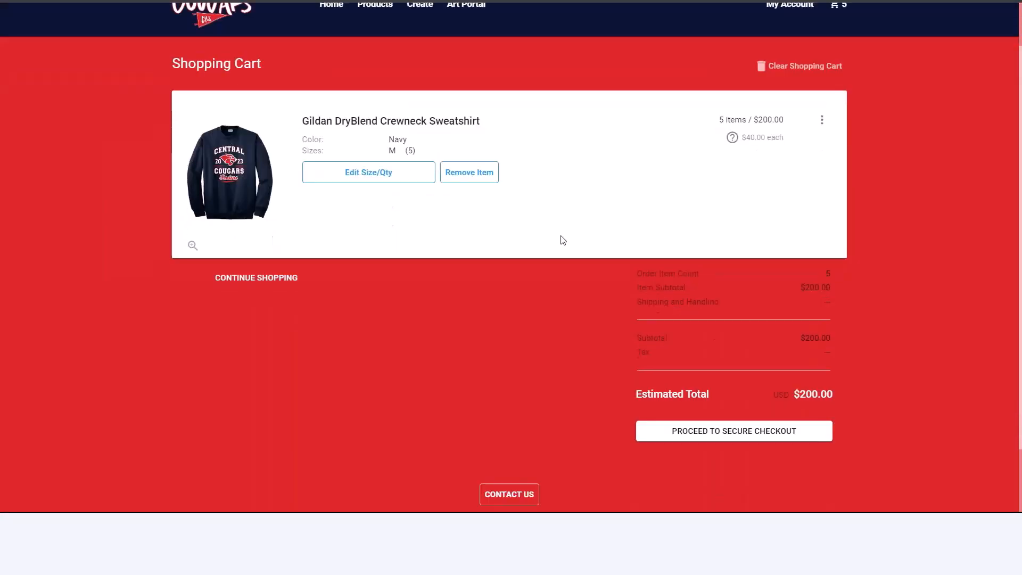
click(743, 380)
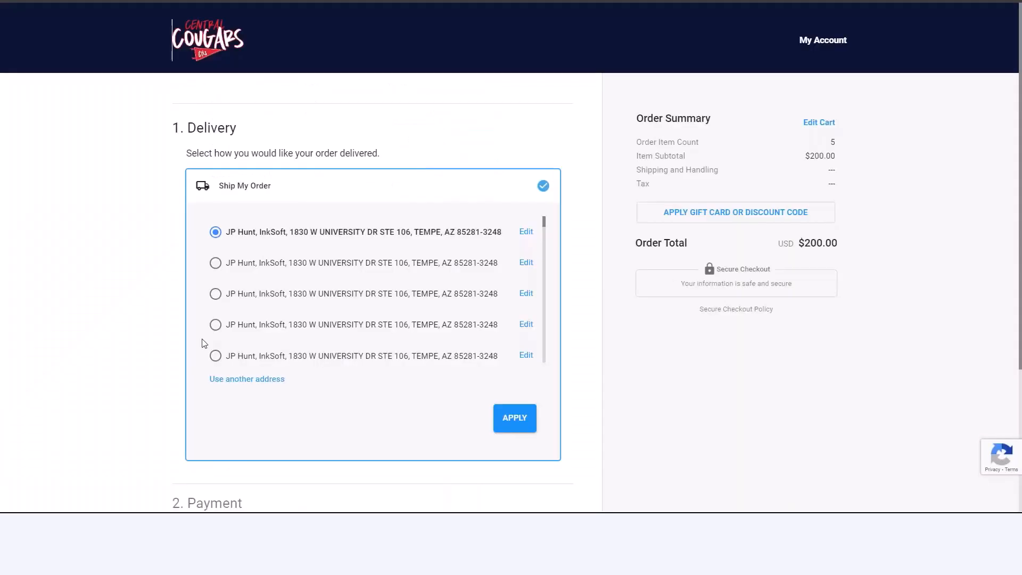
click(515, 416)
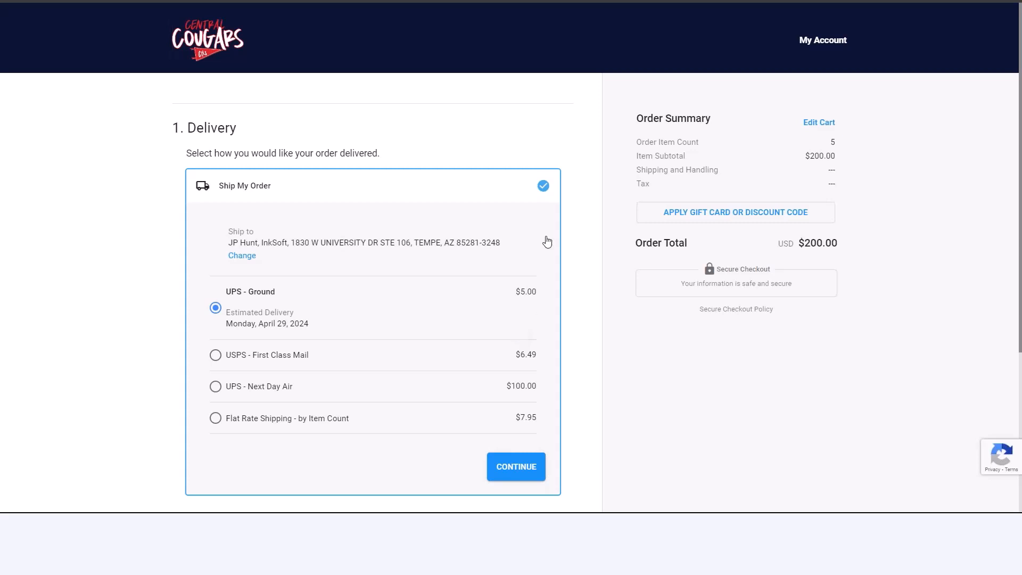
scroll(546, 239, down, 3)
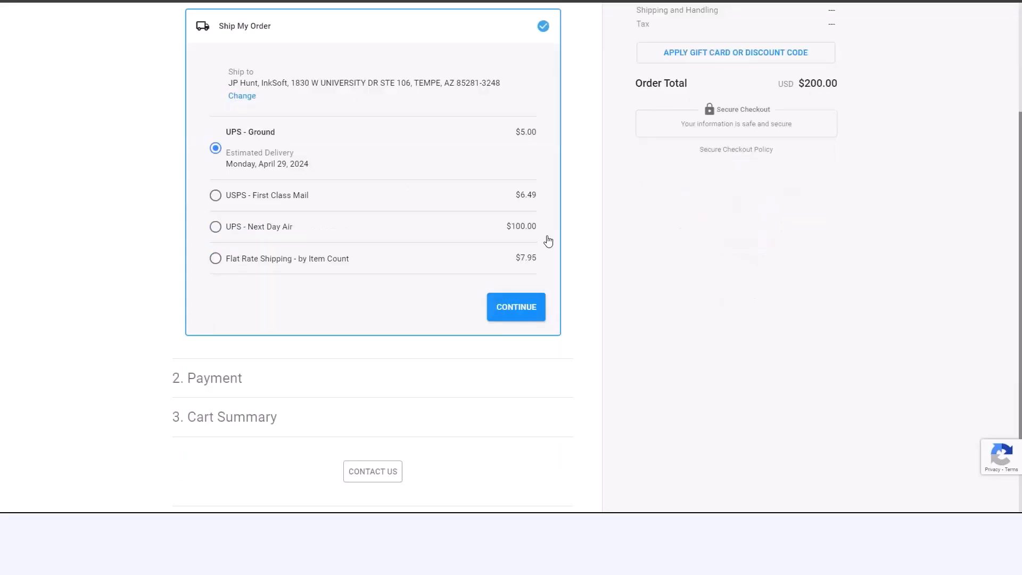
click(509, 318)
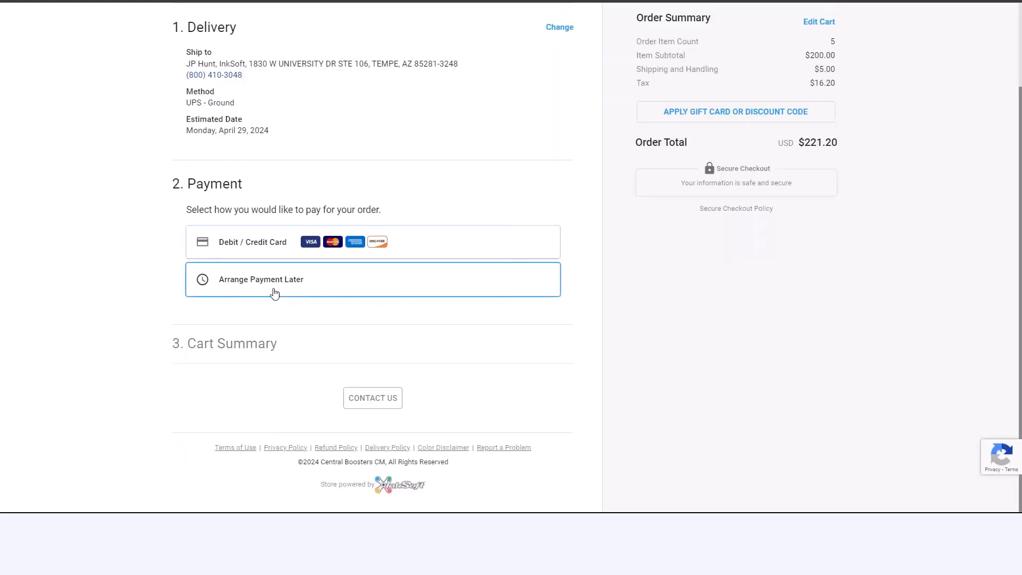
- Choose Arrange Payment Later as the payment method and place the order
click(278, 287)
click(516, 297)
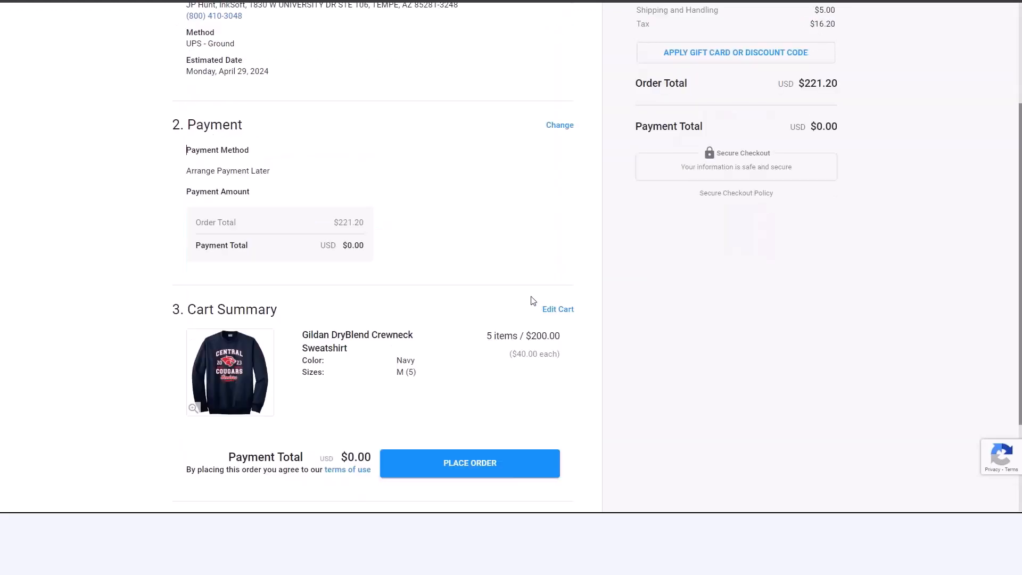
click(498, 466)
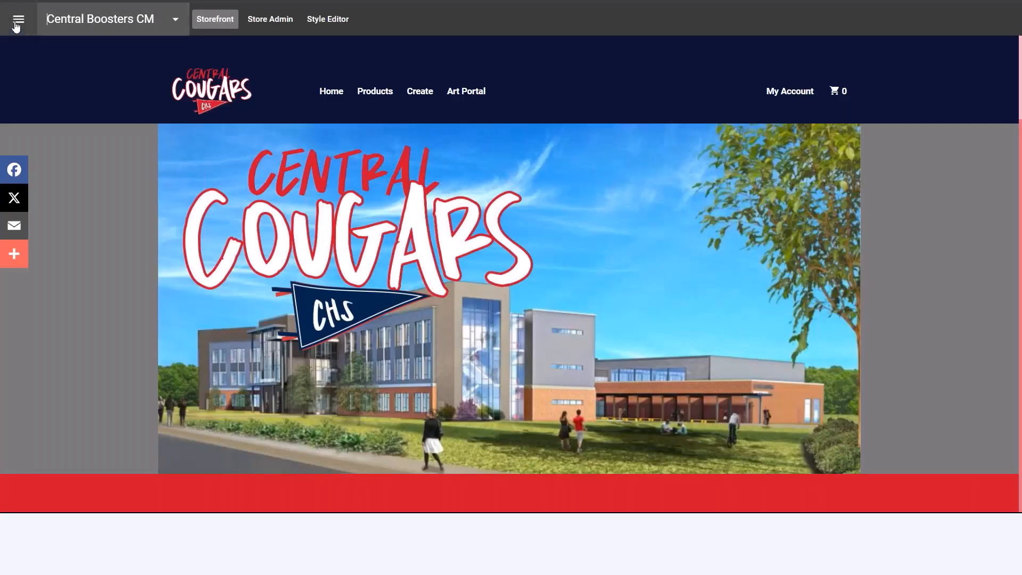
- Open the InkSoft orders list, check the orders pending approval and return to all orders
click(16, 24)
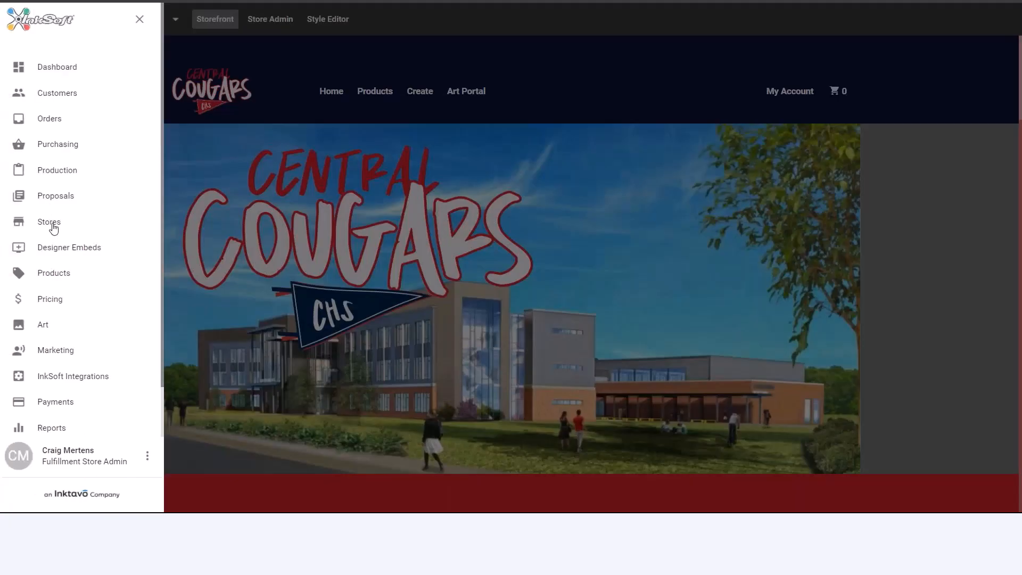
click(54, 121)
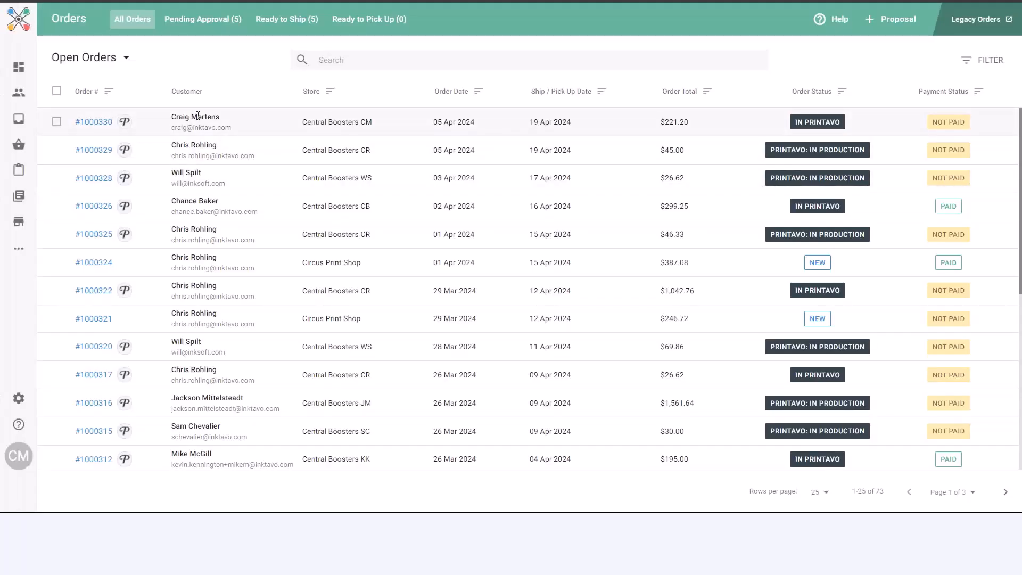
click(235, 20)
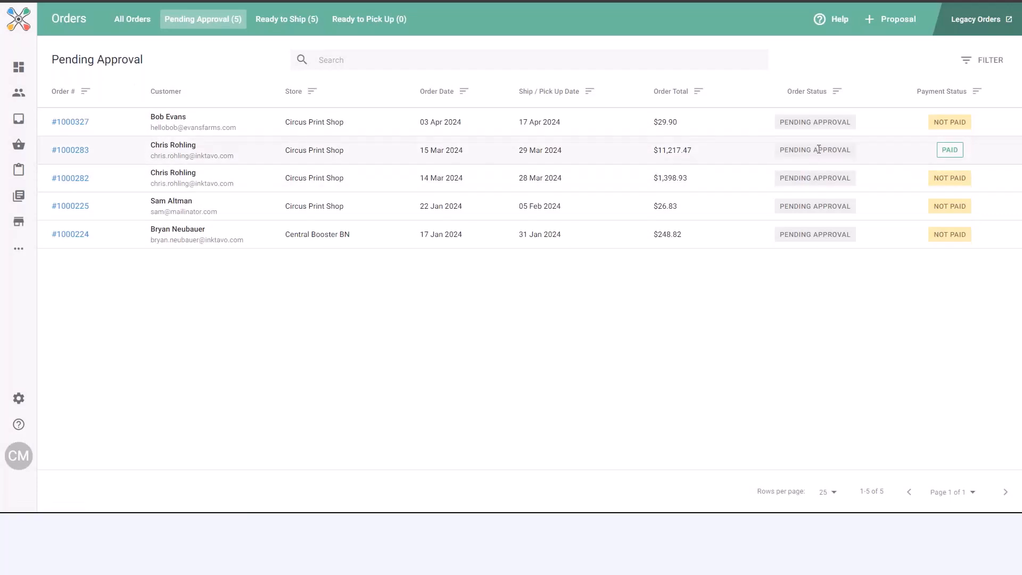
click(132, 20)
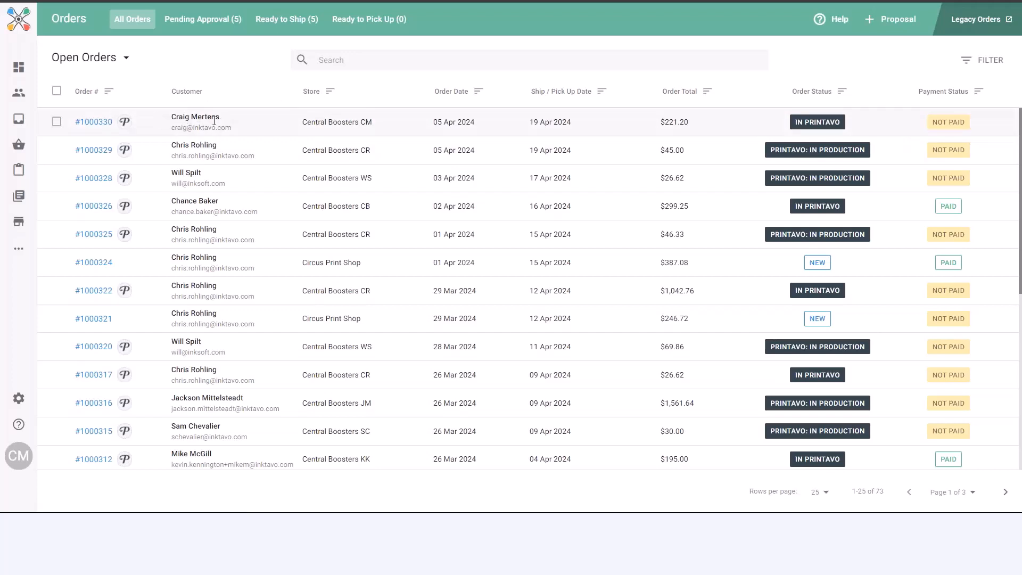
- Open the new Central Boosters CM order and review its sweatshirt item, Printavo status and payment details
click(98, 122)
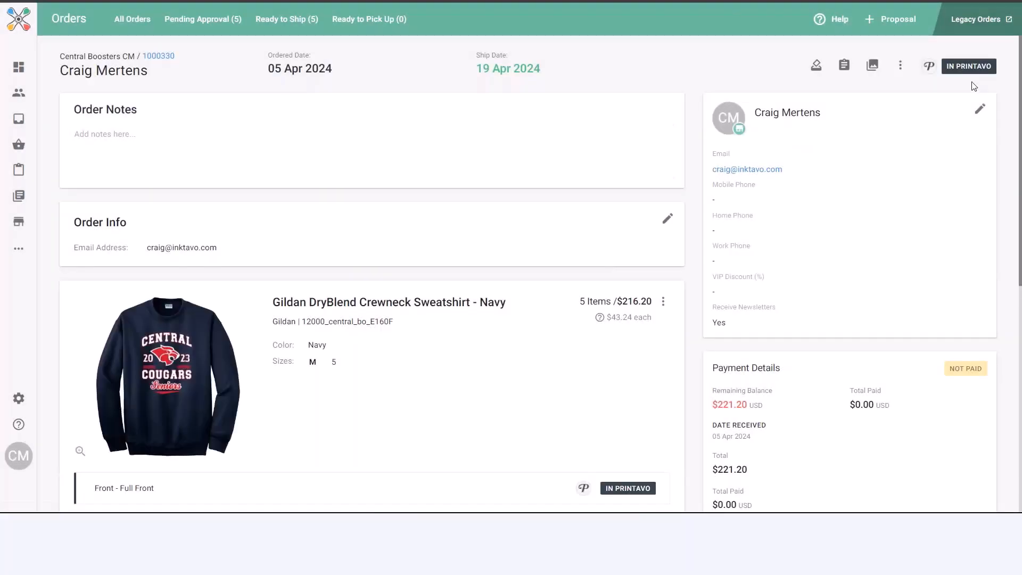
scroll(949, 369, down, 1)
scroll(949, 369, down, 3)
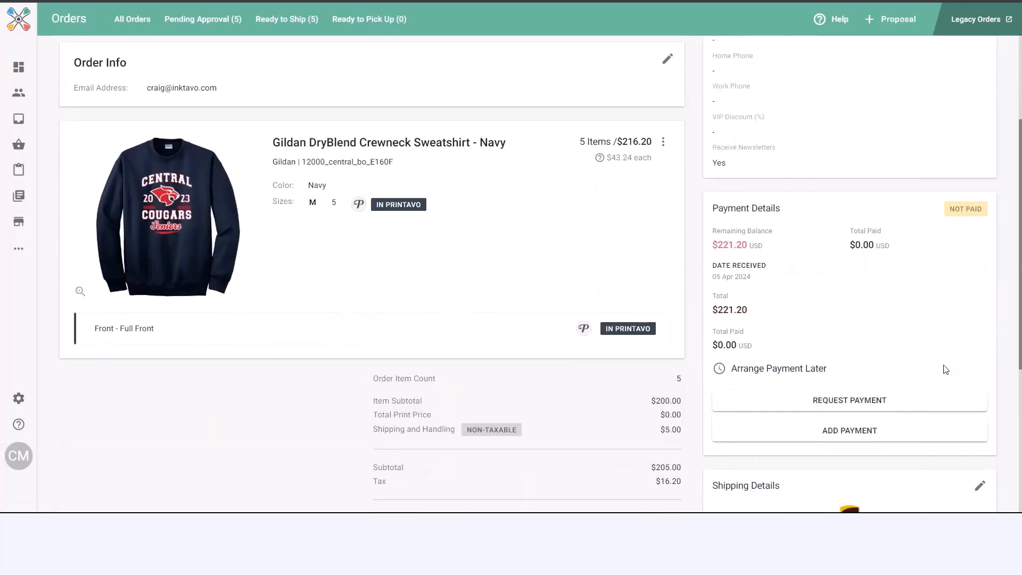
- Record a Cash / Other payment of $221.20 on the Central Boosters CM order without a comment
click(846, 435)
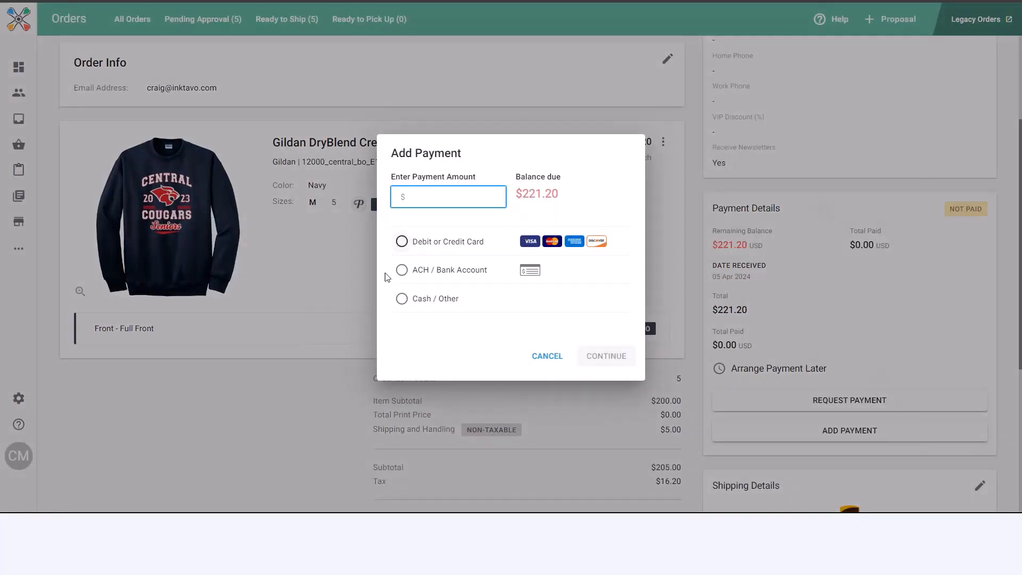
click(402, 298)
click(413, 191)
text(221.20)
click(429, 299)
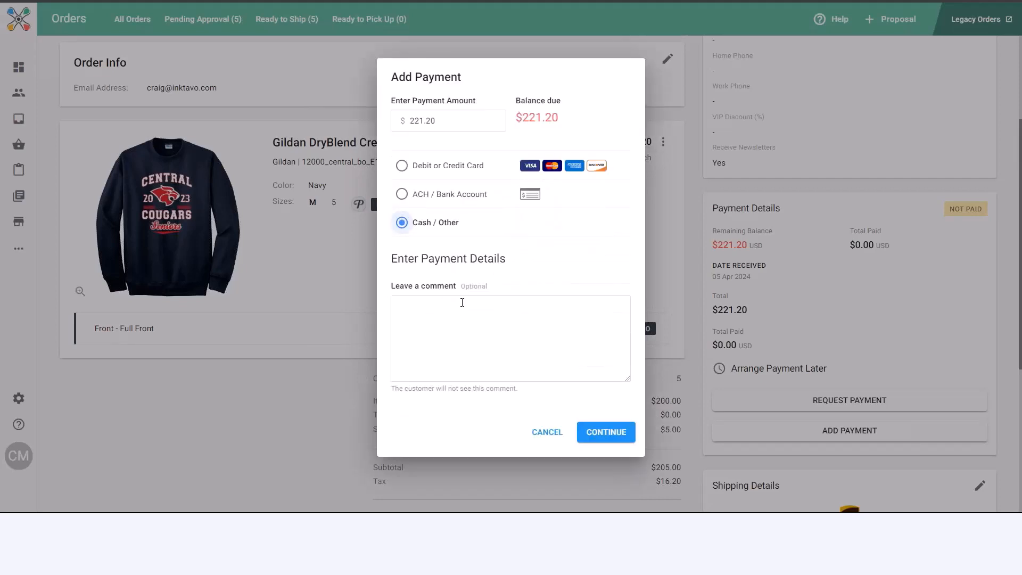
click(605, 432)
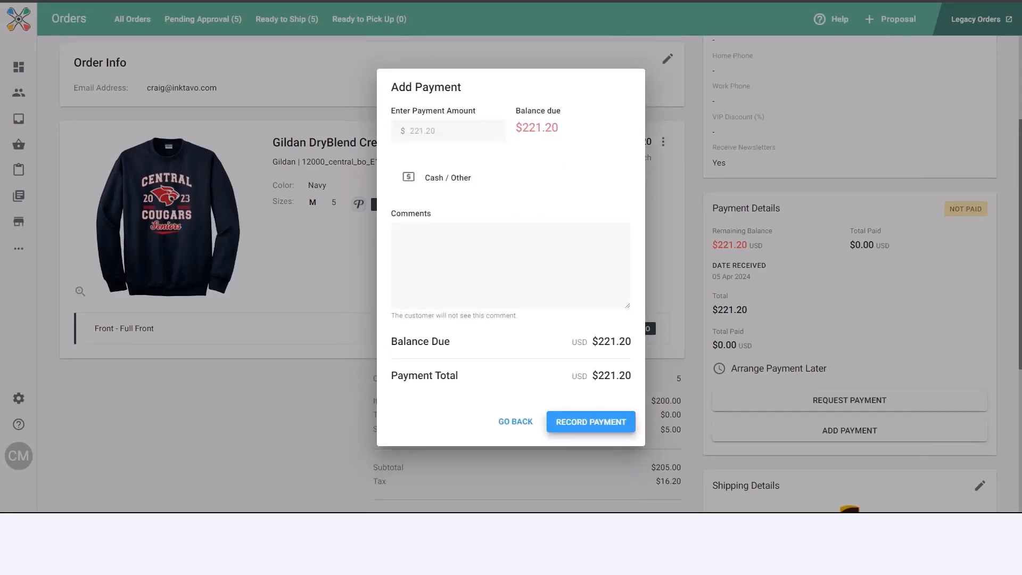
click(626, 433)
- Return to all orders, open the Central Boosters CR order dated 05 Apr 2024 and review its red T-shirt item's Printavo statuses
click(132, 19)
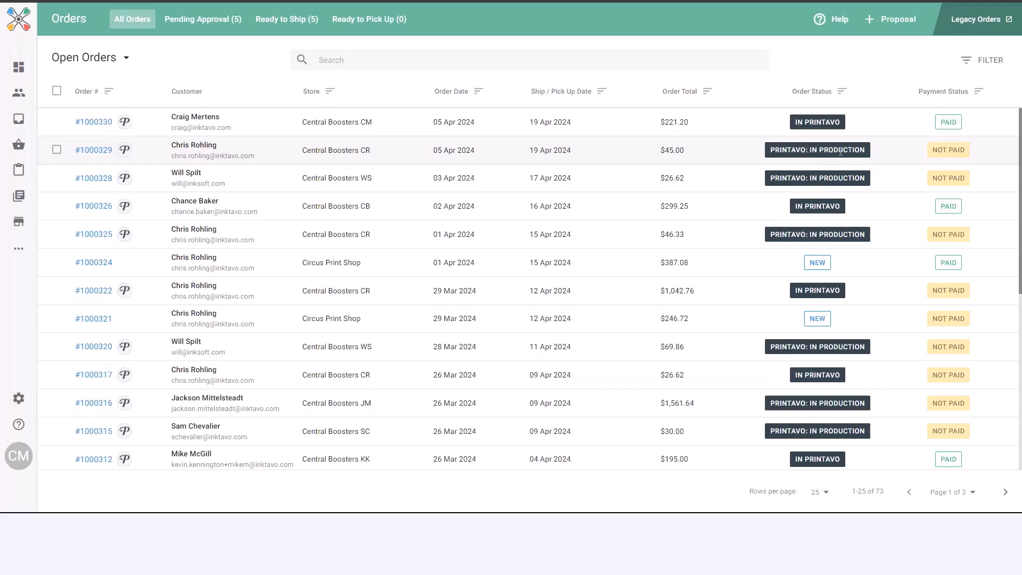
click(104, 154)
scroll(433, 222, down, 4)
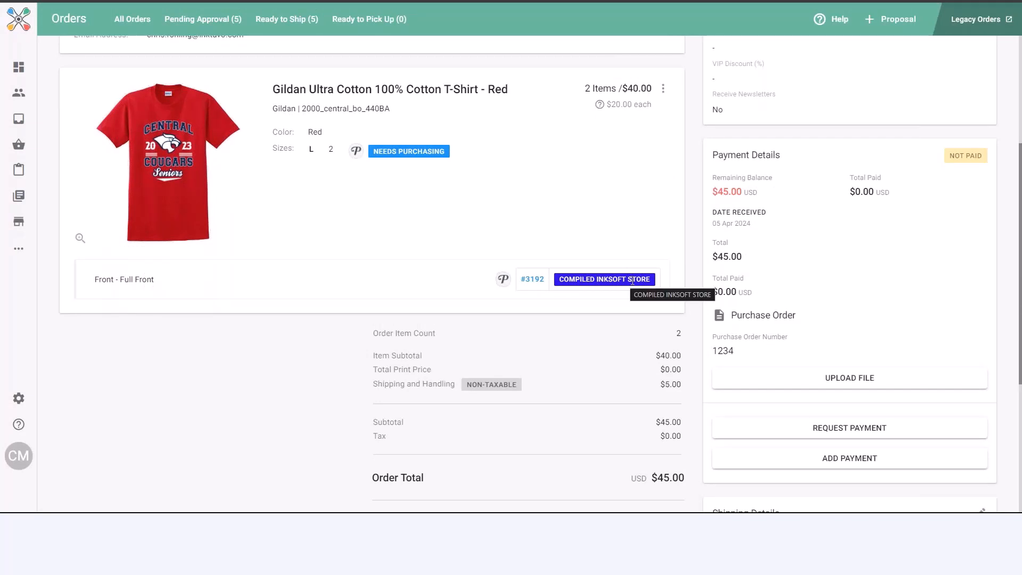
scroll(631, 280, up, 4)
scroll(430, 205, down, 3)
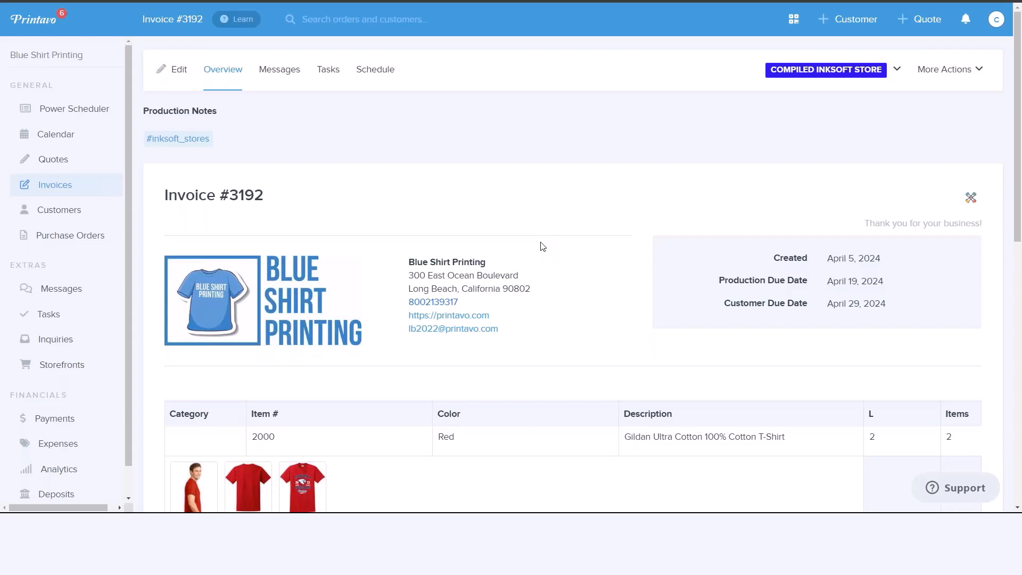
- Switch to Printavo, open the storefronts overview and look through the Printavo Merch store list
click(68, 370)
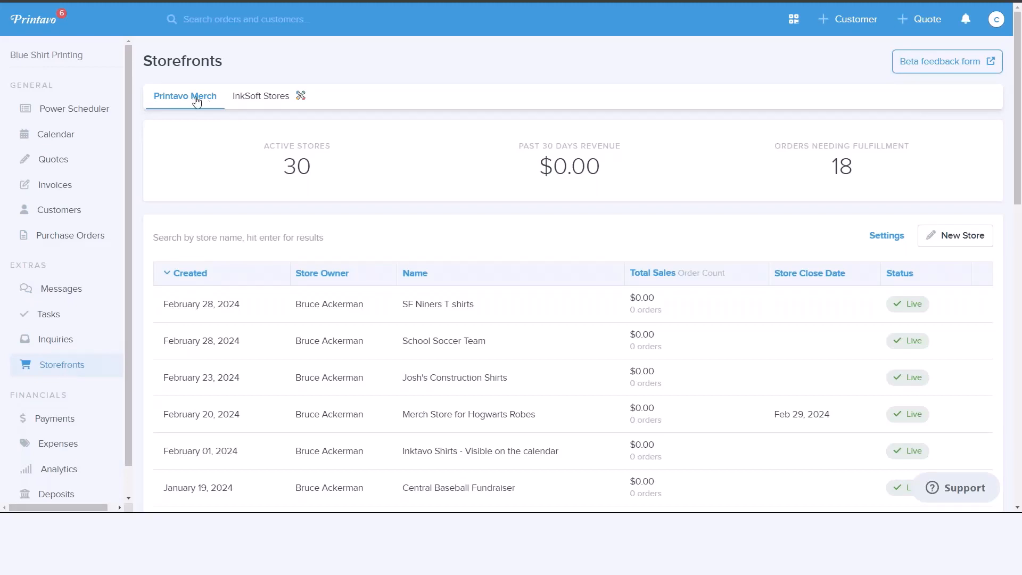
scroll(265, 344, down, 3)
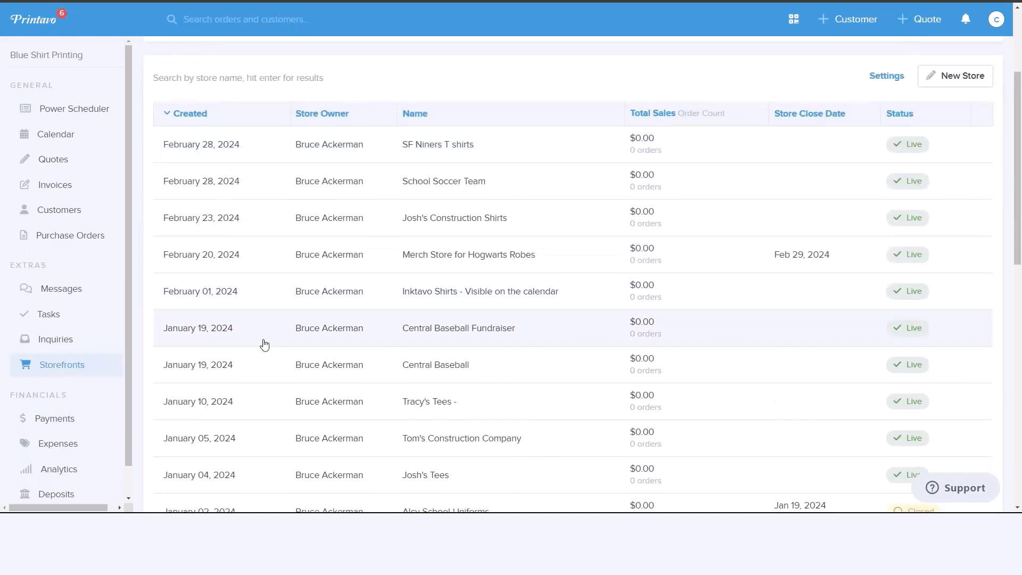
scroll(265, 344, up, 3)
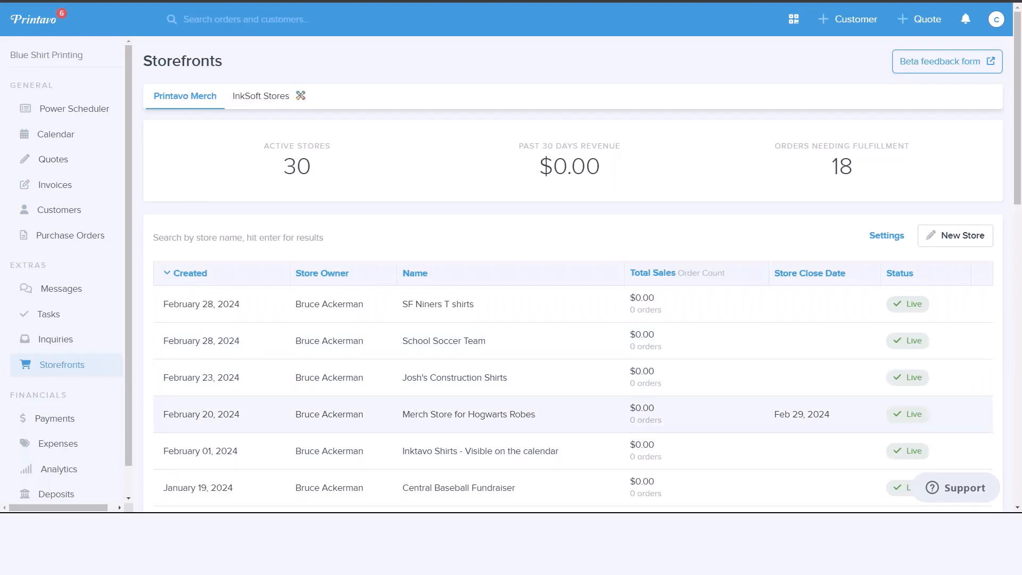
- Show the InkSoft stores in the storefronts overview and review each store's order counts by production stage
click(262, 99)
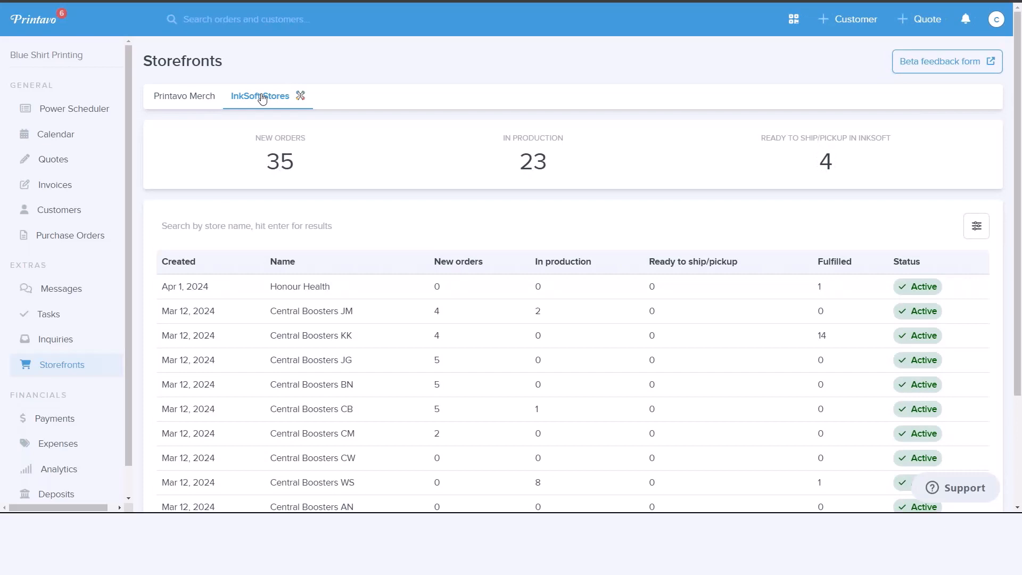
scroll(687, 262, down, 2)
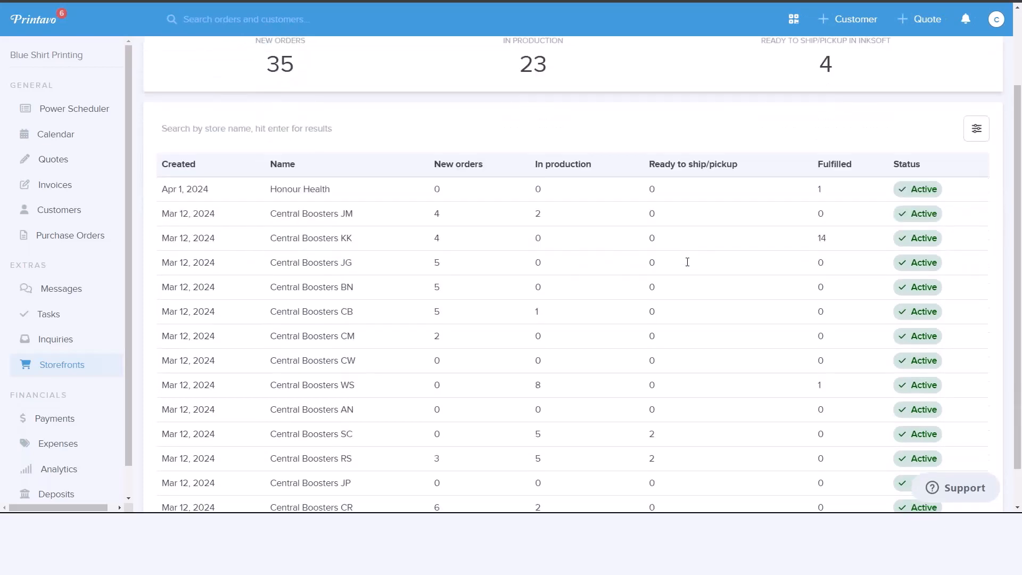
scroll(687, 262, down, 1)
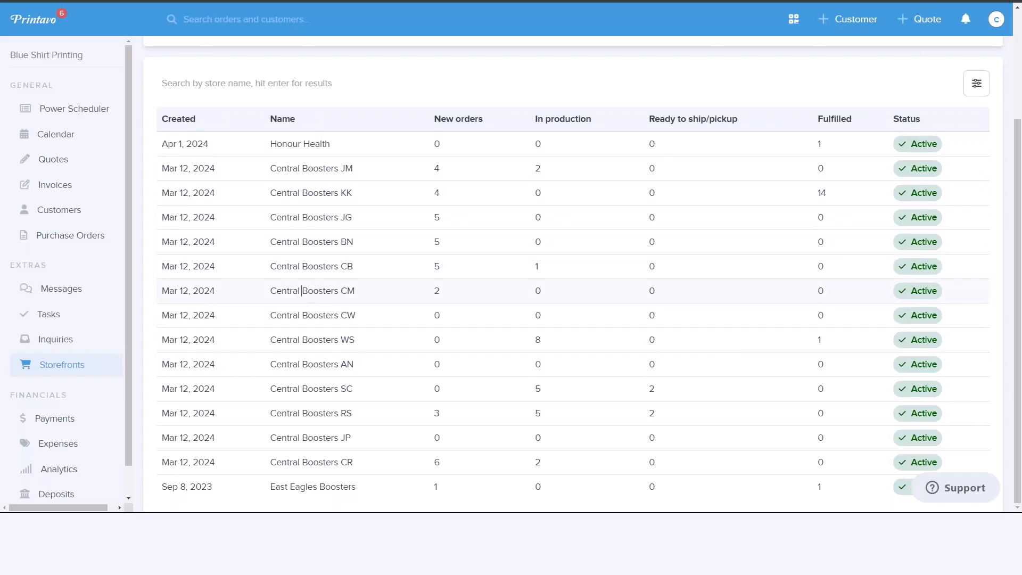
- Open the Central Boosters CM store and create one invoice from both new orders for the first matching Adams Shirt Shack customer
click(302, 291)
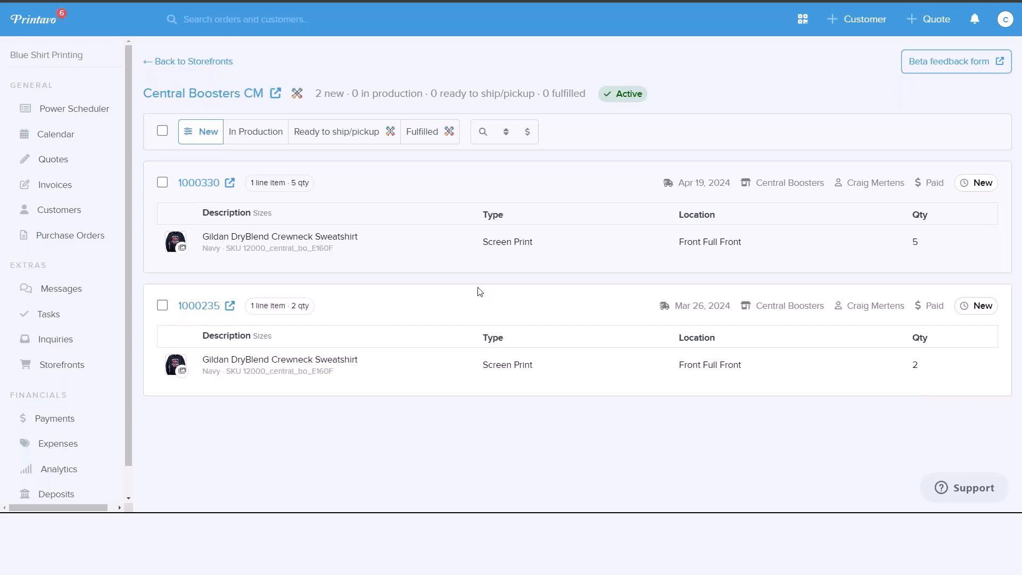
click(162, 183)
click(162, 310)
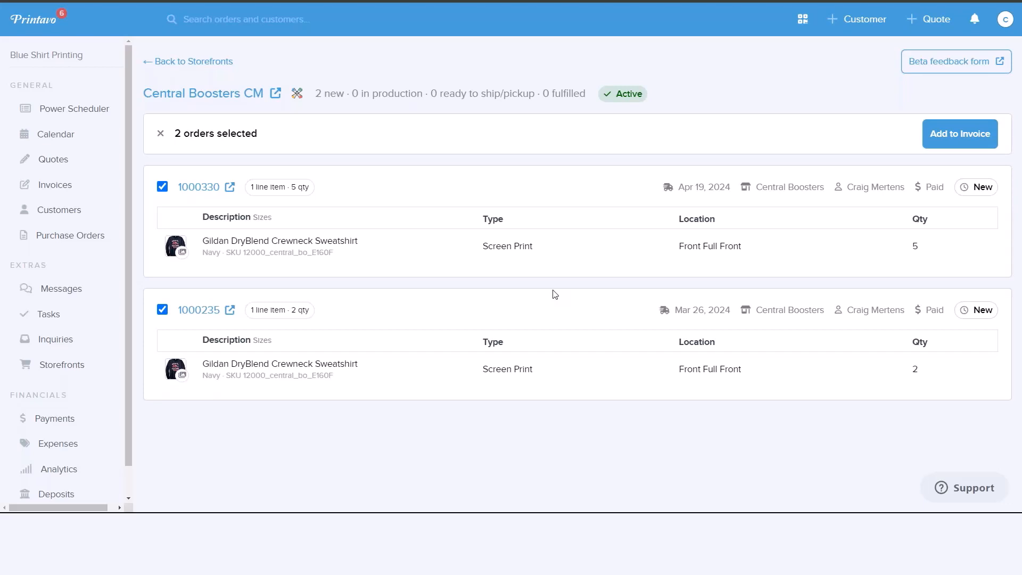
click(955, 143)
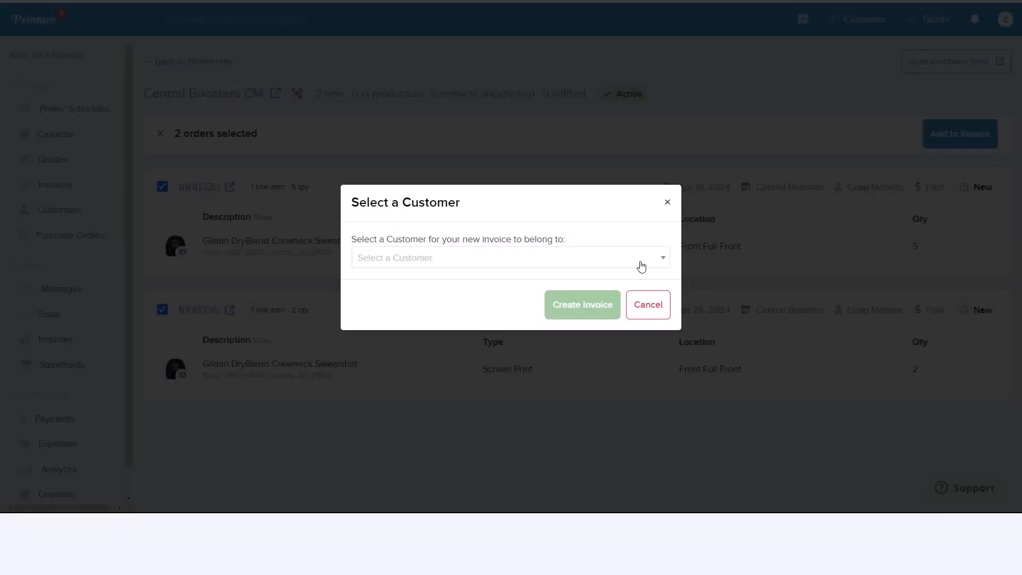
click(660, 262)
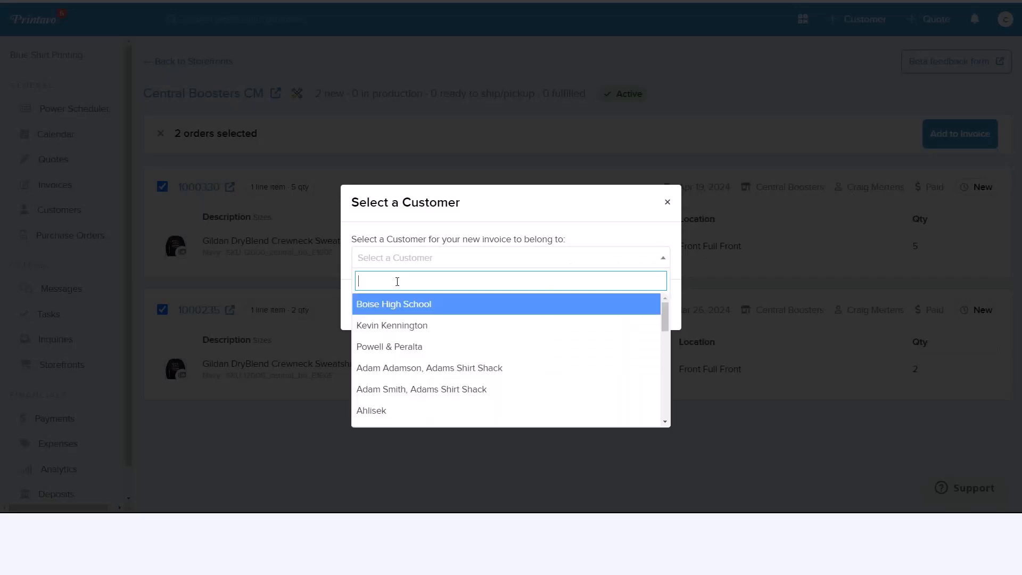
text(ada)
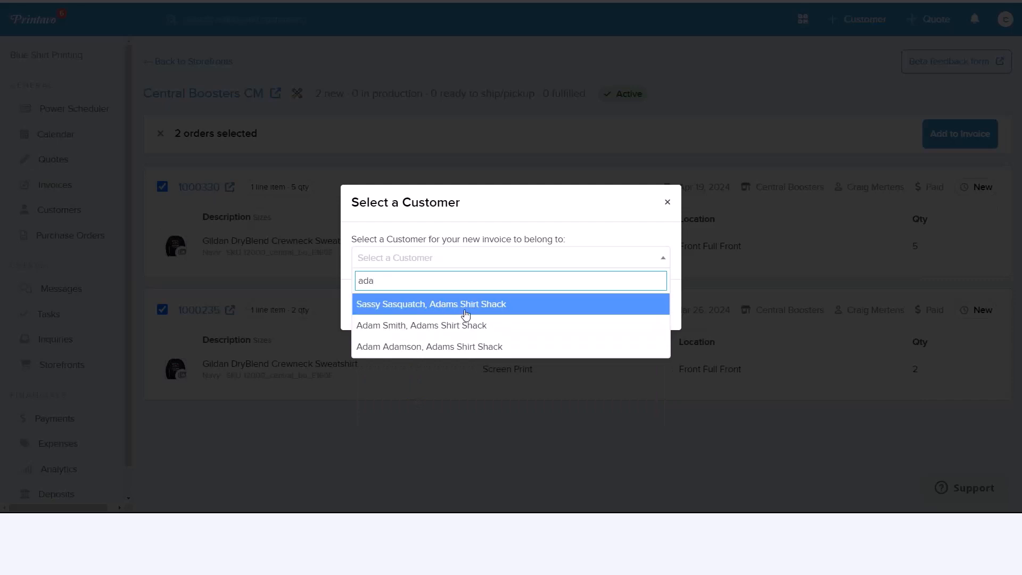
click(469, 312)
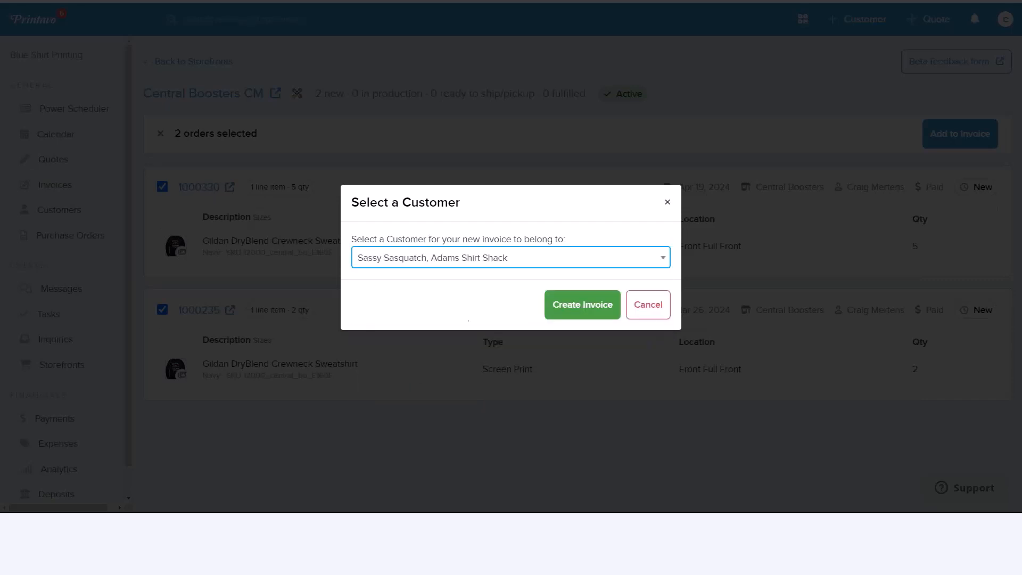
click(579, 308)
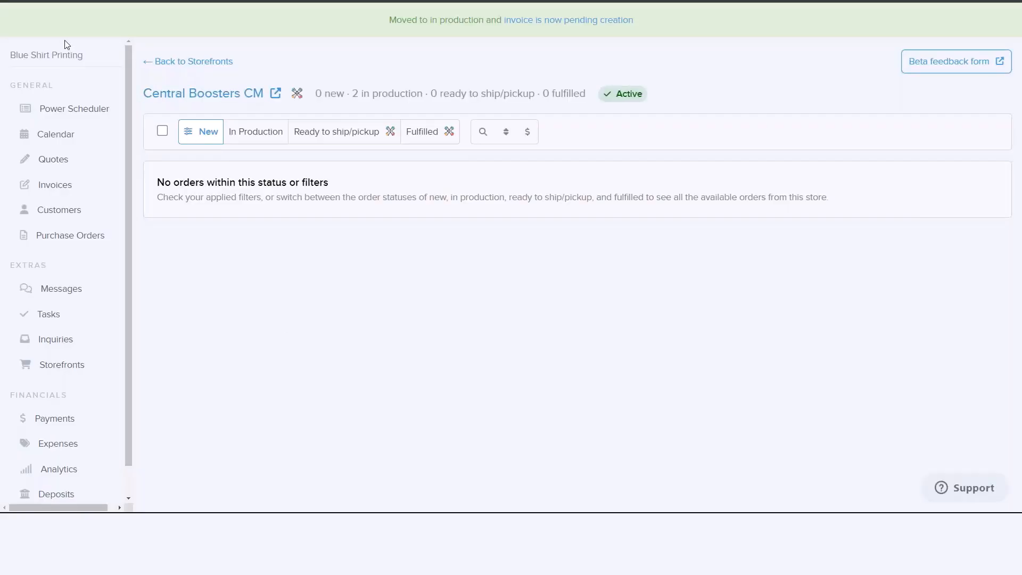
- Open the newest Adams Shirt Shack invoice from the invoices list and review its crewneck sweatshirt line item and imprint details
click(51, 186)
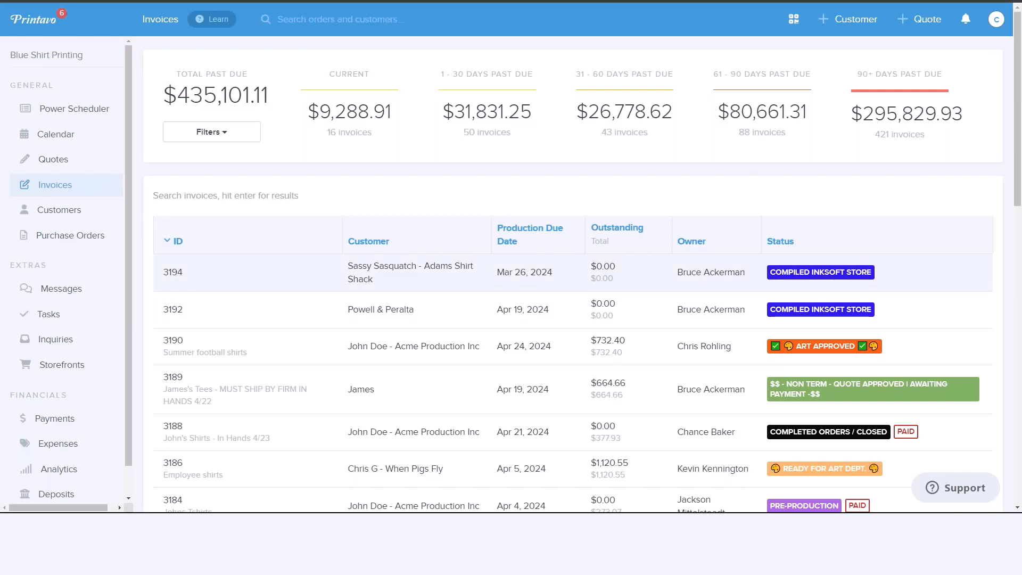
click(173, 272)
scroll(787, 224, down, 5)
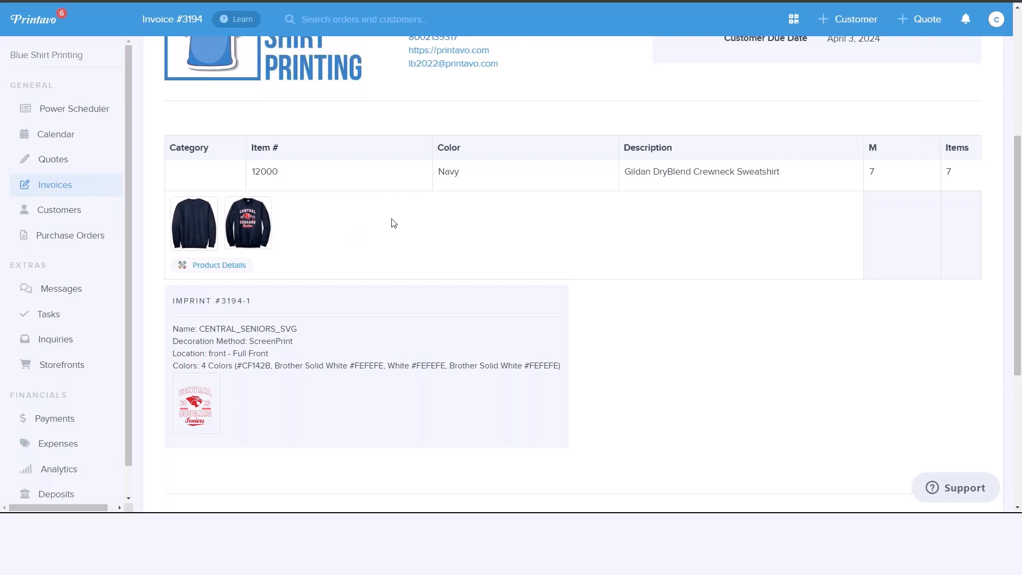
scroll(577, 276, up, 3)
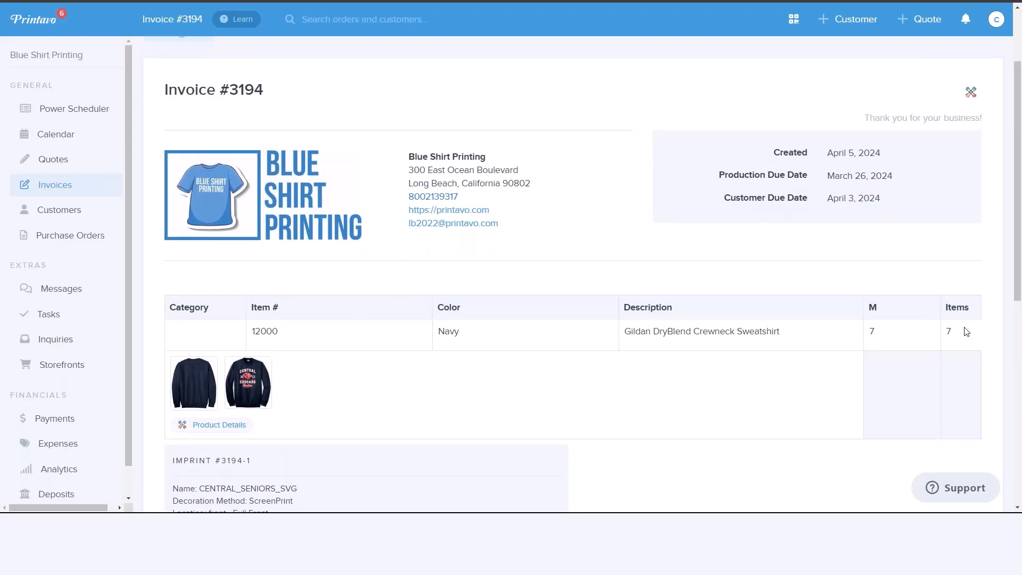
scroll(611, 320, up, 2)
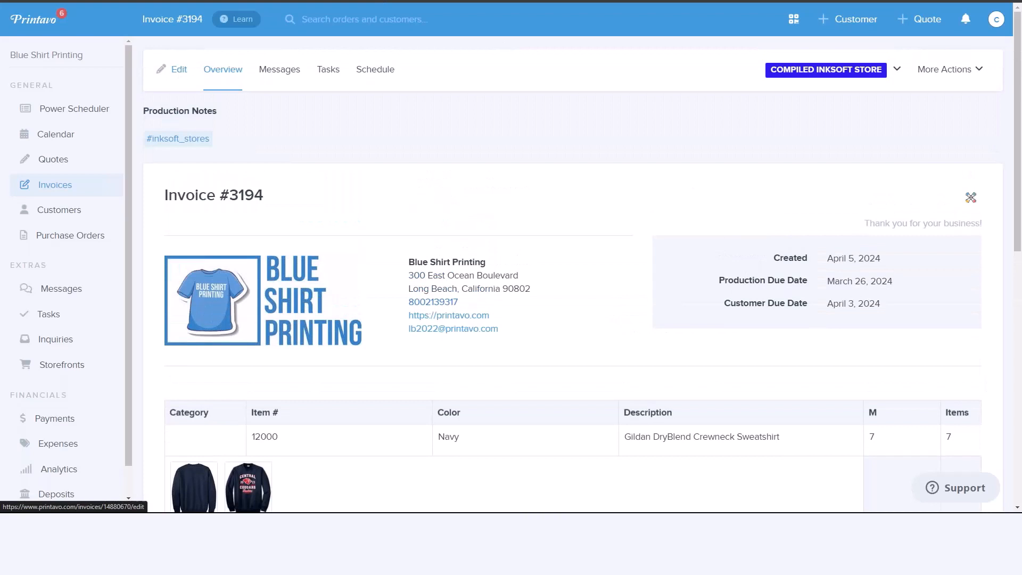
- Edit the invoice and set the CENTRAL_SENIORS_SVG imprint's type of work to Screen Printing
click(175, 69)
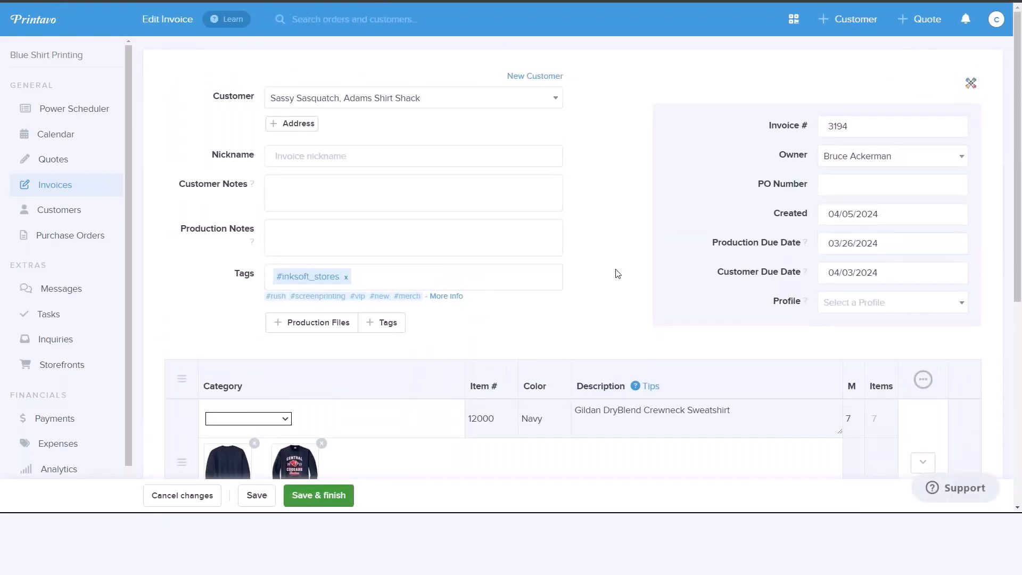
scroll(617, 273, down, 5)
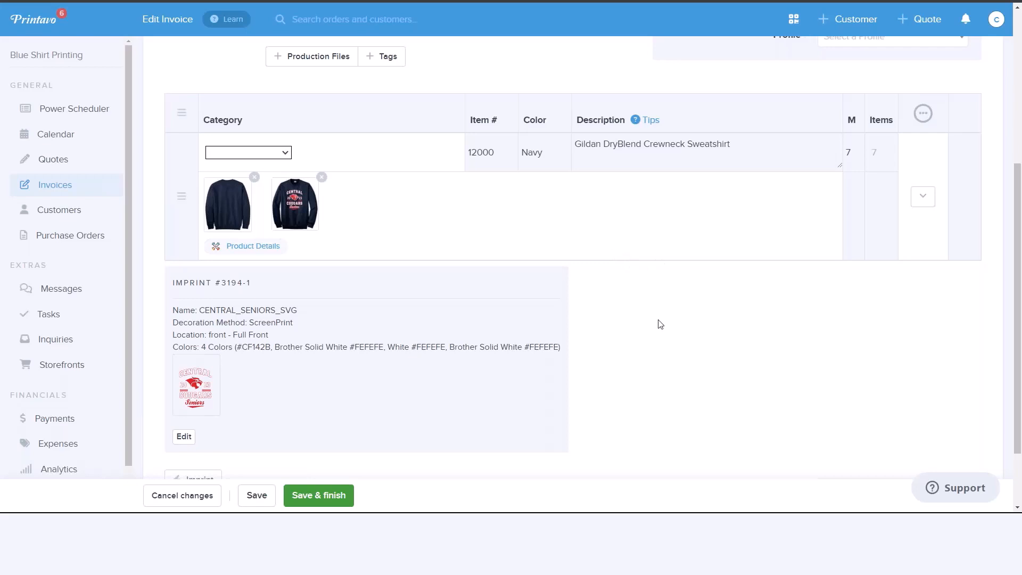
scroll(650, 345, down, 2)
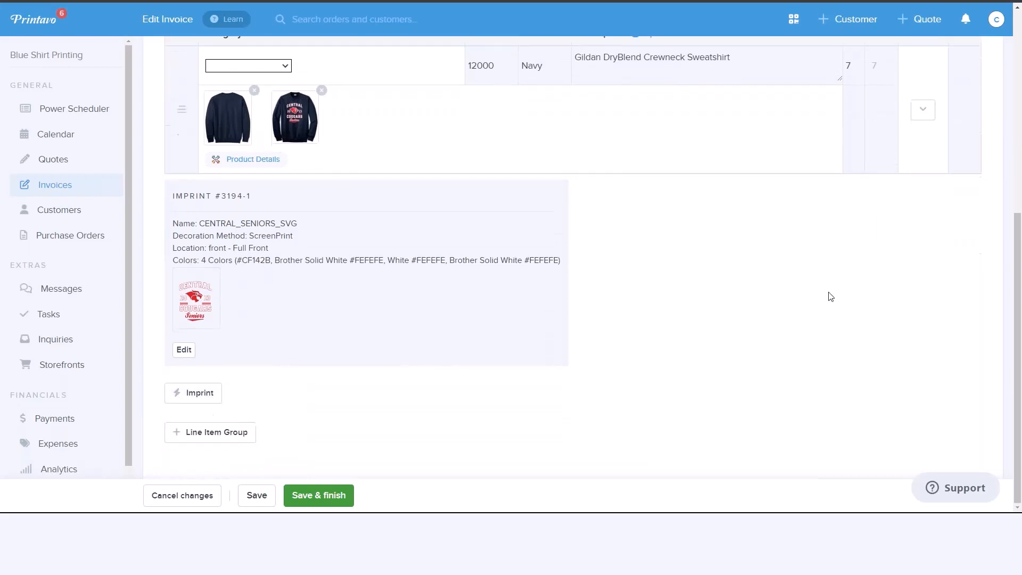
click(200, 400)
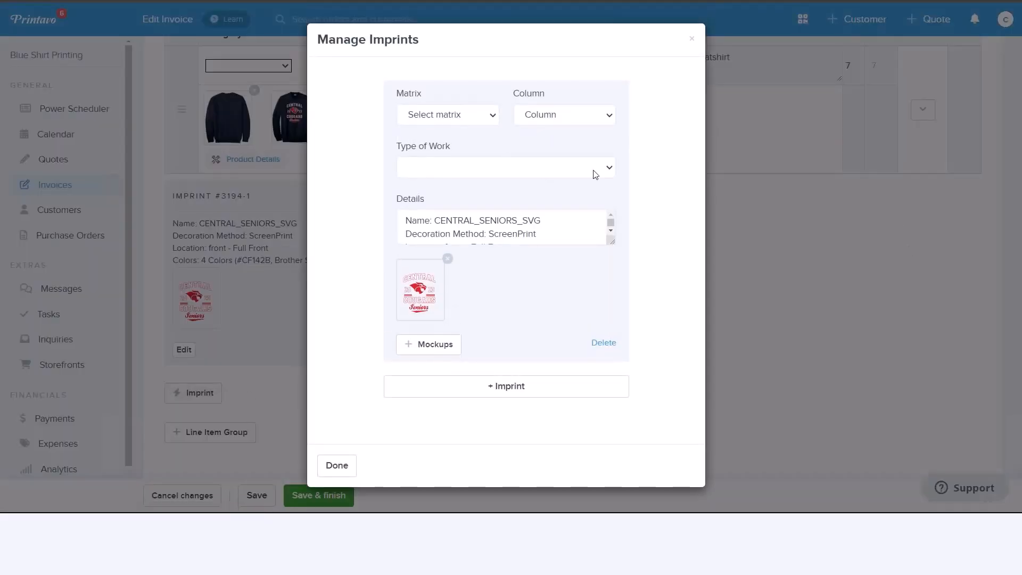
click(607, 169)
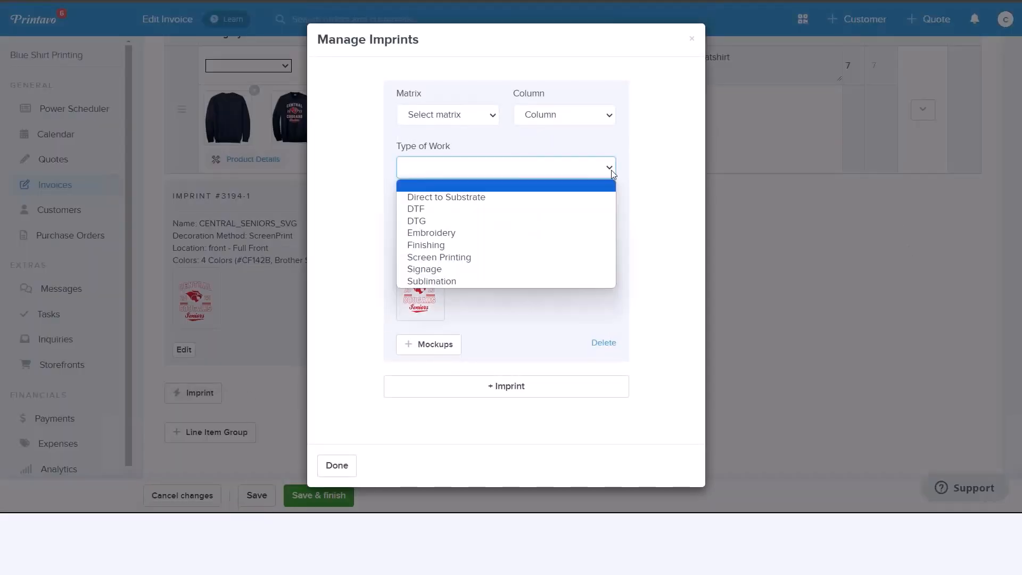
click(441, 258)
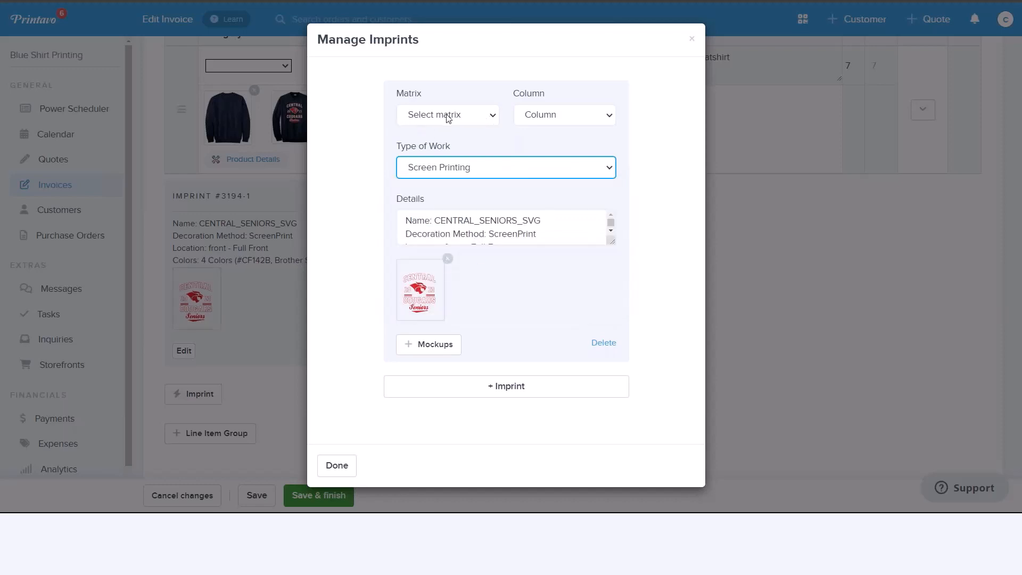
- Assign the imprint the Screen Printing matrix with the 3 Color column, then save and finish the invoice
click(613, 119)
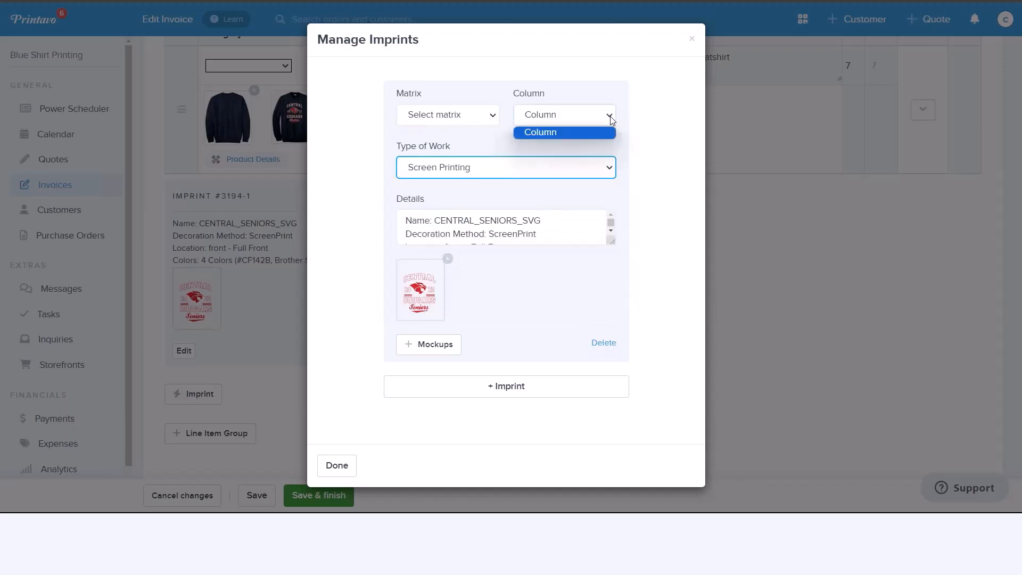
click(655, 126)
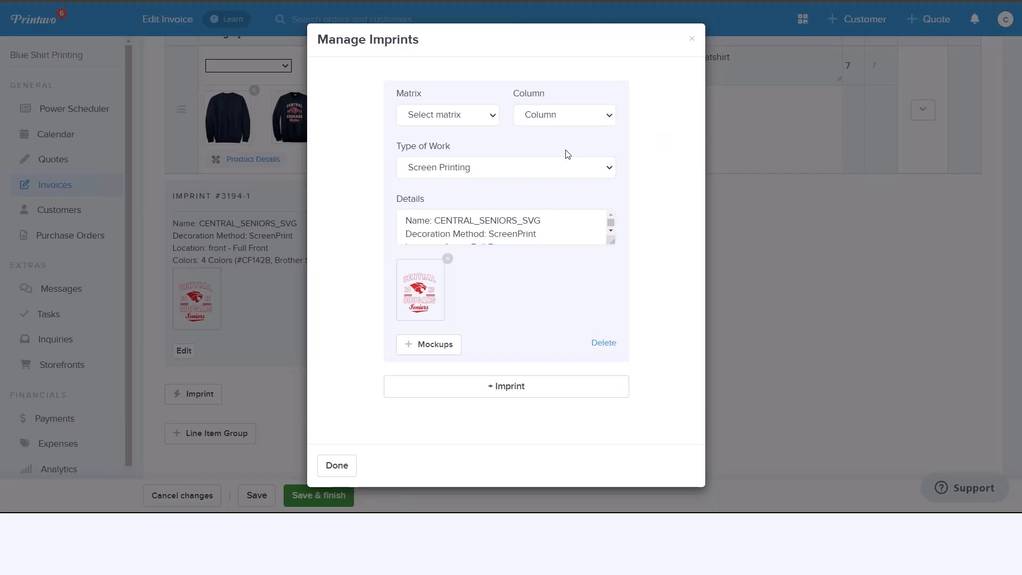
click(494, 121)
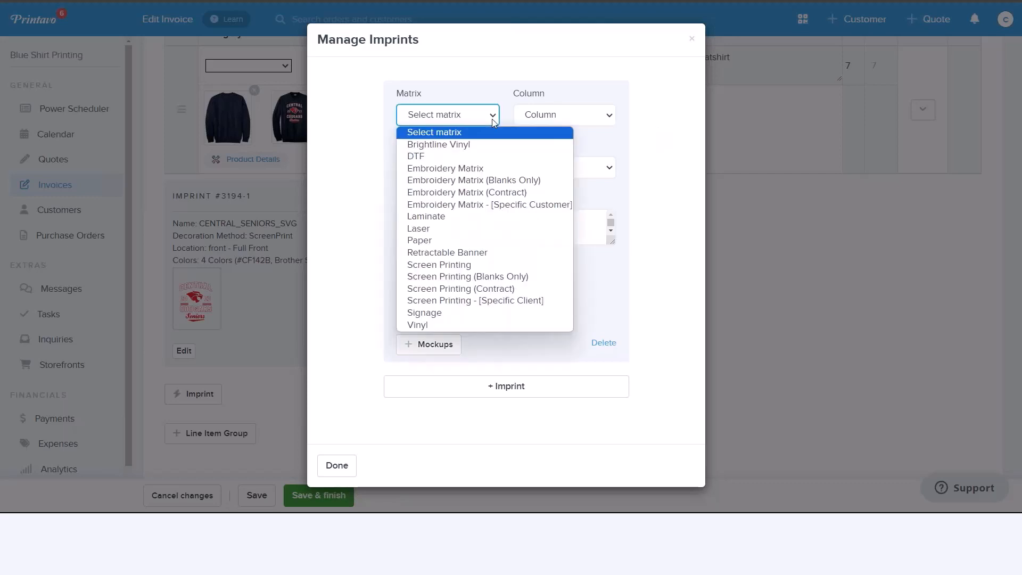
click(439, 265)
click(616, 116)
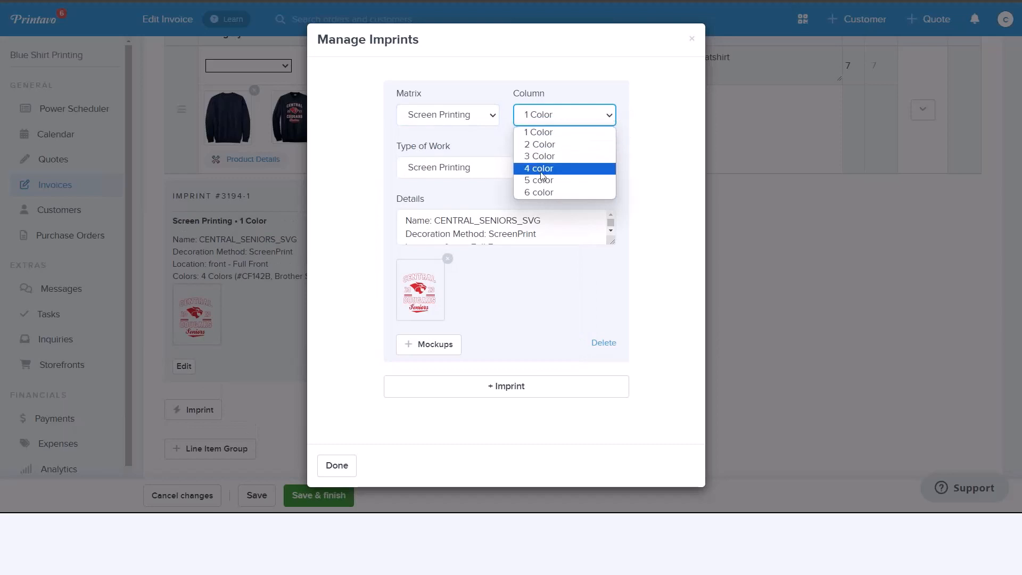
click(553, 155)
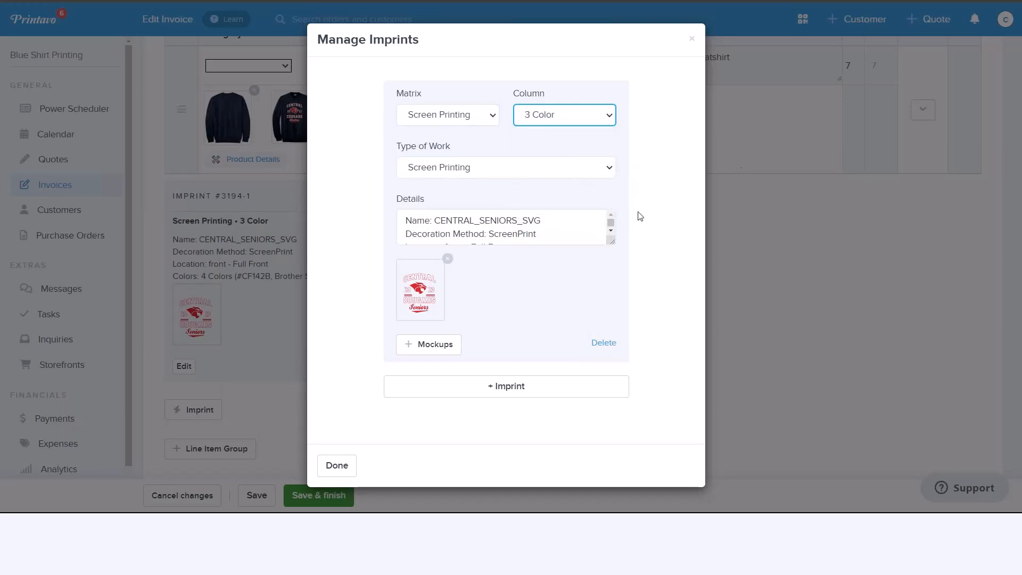
click(337, 466)
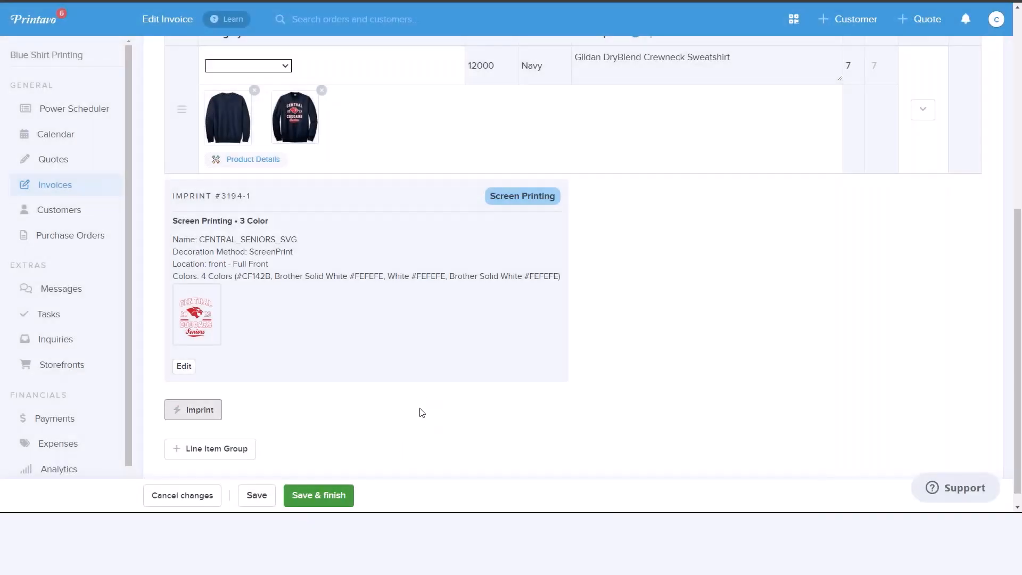
click(325, 496)
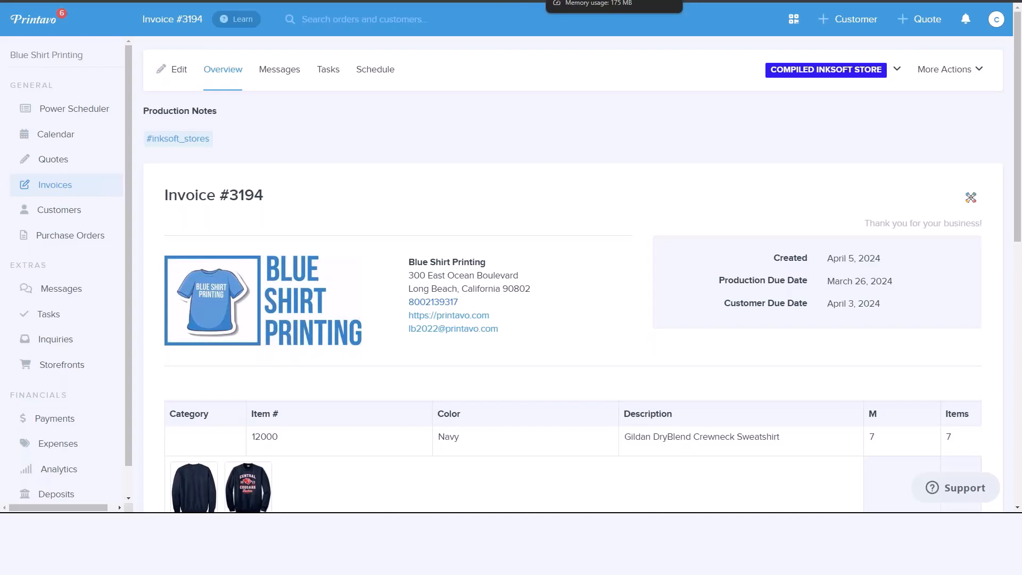
- Open the invoice's schedule, look through the available order statuses, and manually add the order to the Power Scheduler
click(372, 73)
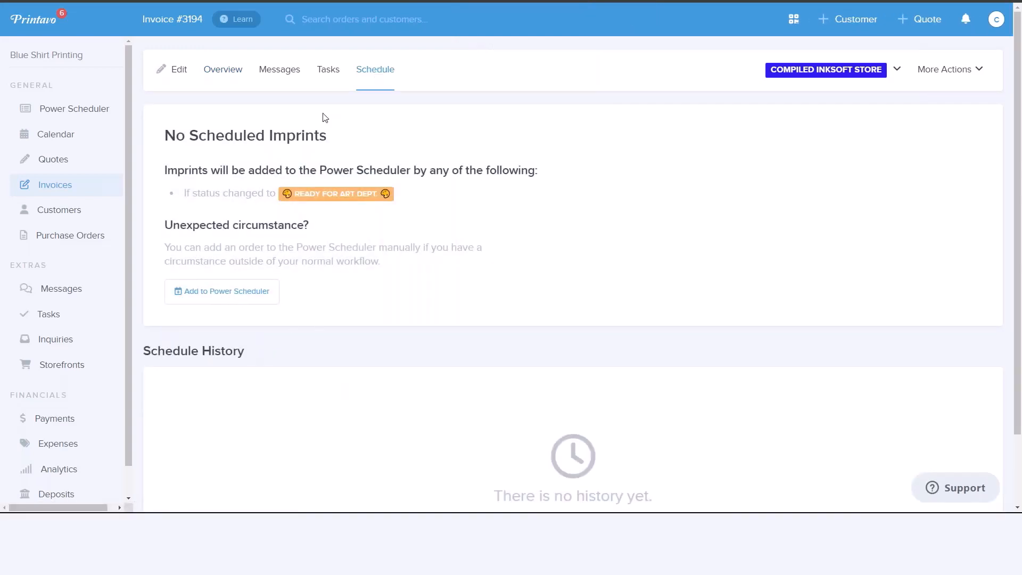
click(788, 70)
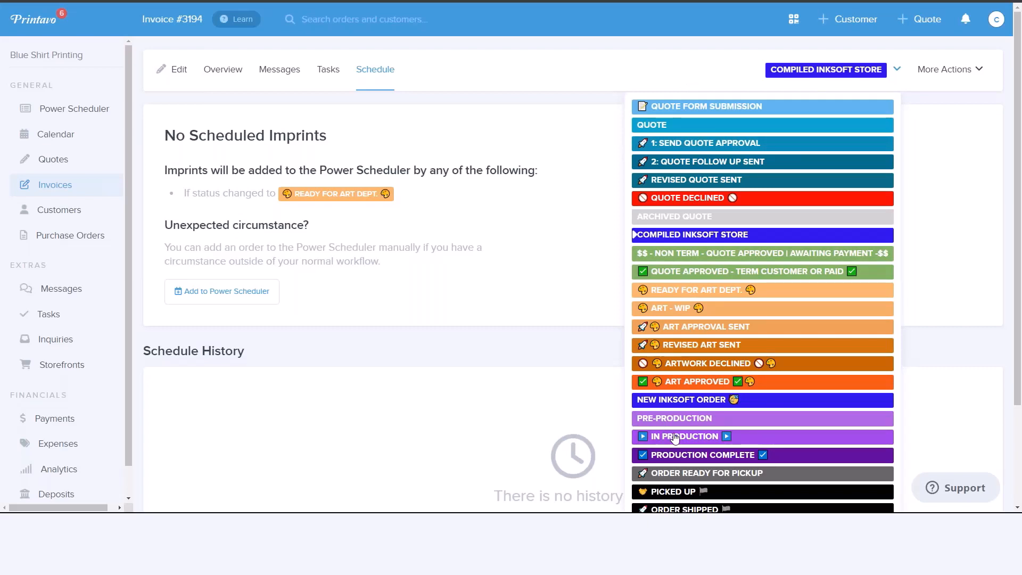
click(366, 298)
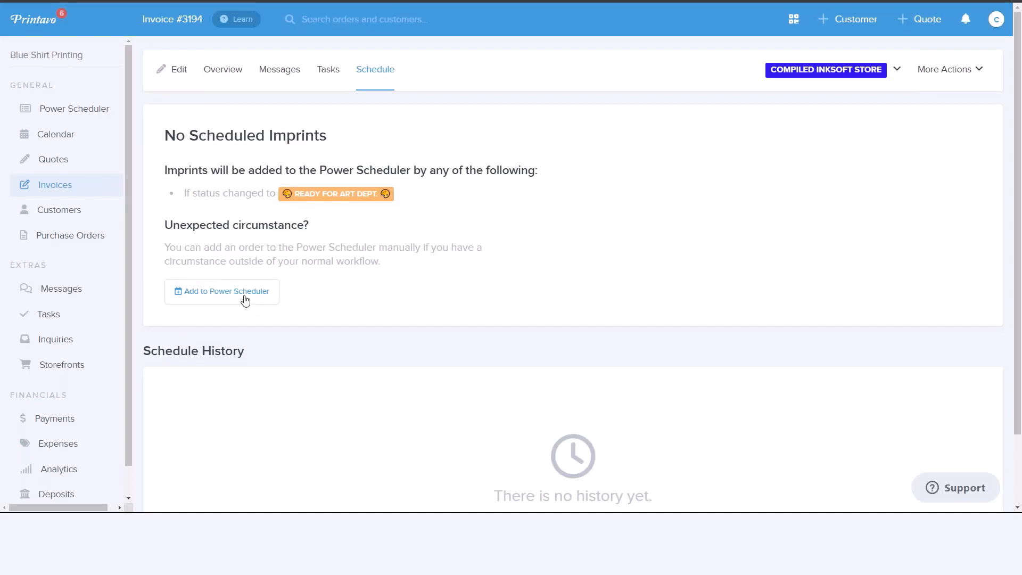
click(245, 300)
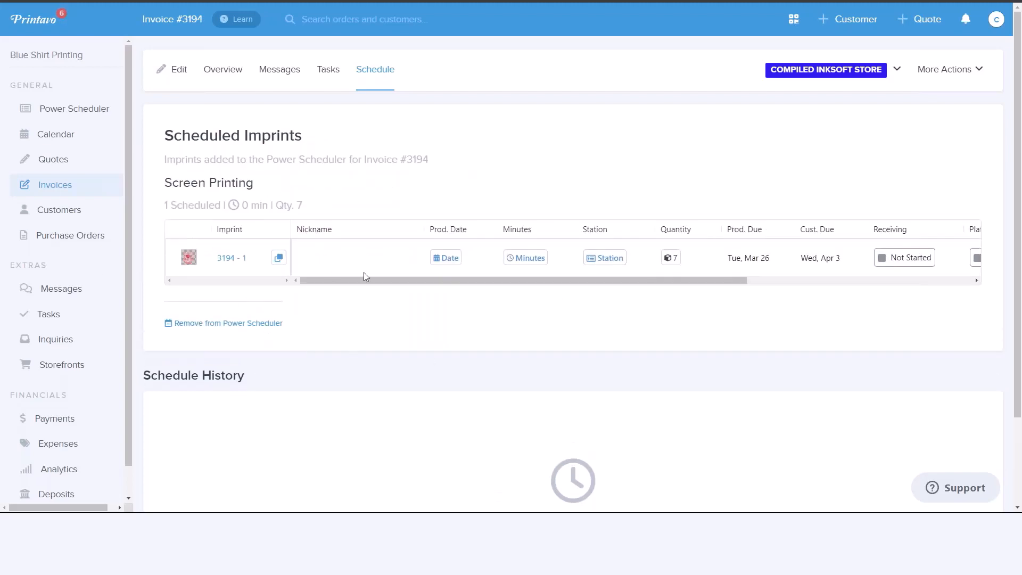
- Set the scheduled imprint's production time to 30 minutes and assign it to the Manual 1 station
click(539, 264)
text(30)
click(554, 349)
click(620, 263)
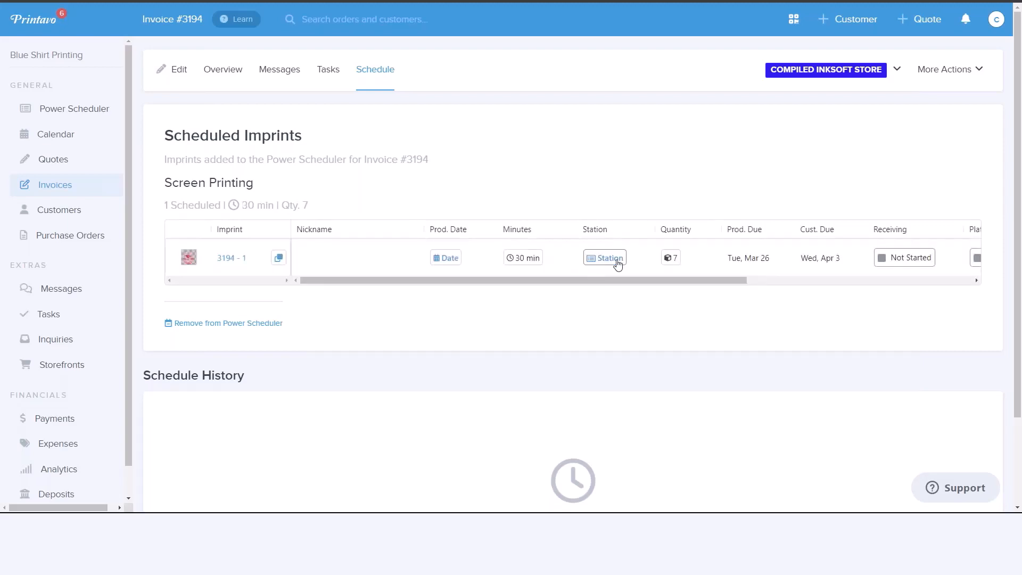
click(643, 257)
click(601, 288)
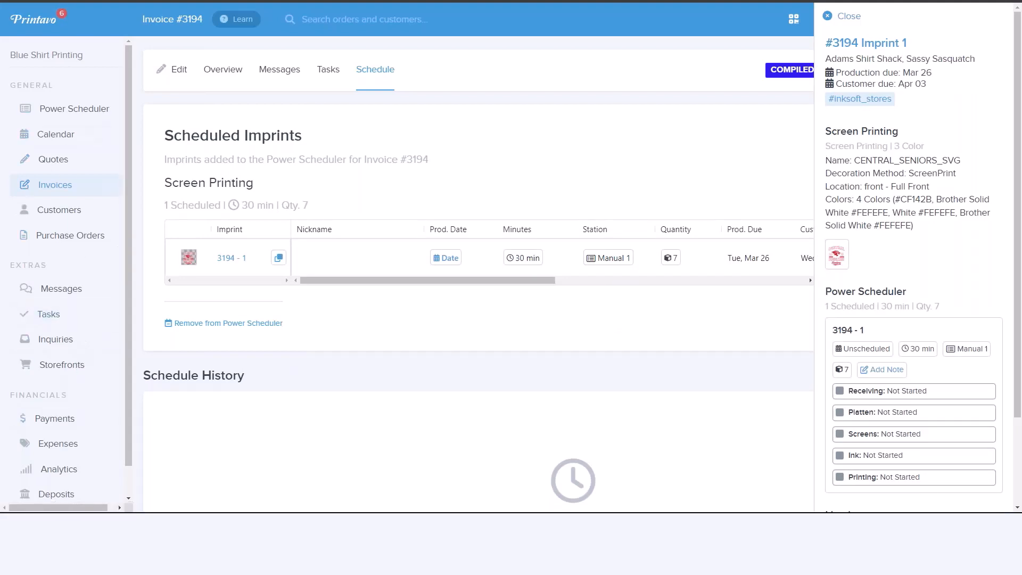
- Open the Power Scheduler's Group view for Screen Printing and expand the unscheduled Unassigned and Manual 1 station imprints
click(88, 110)
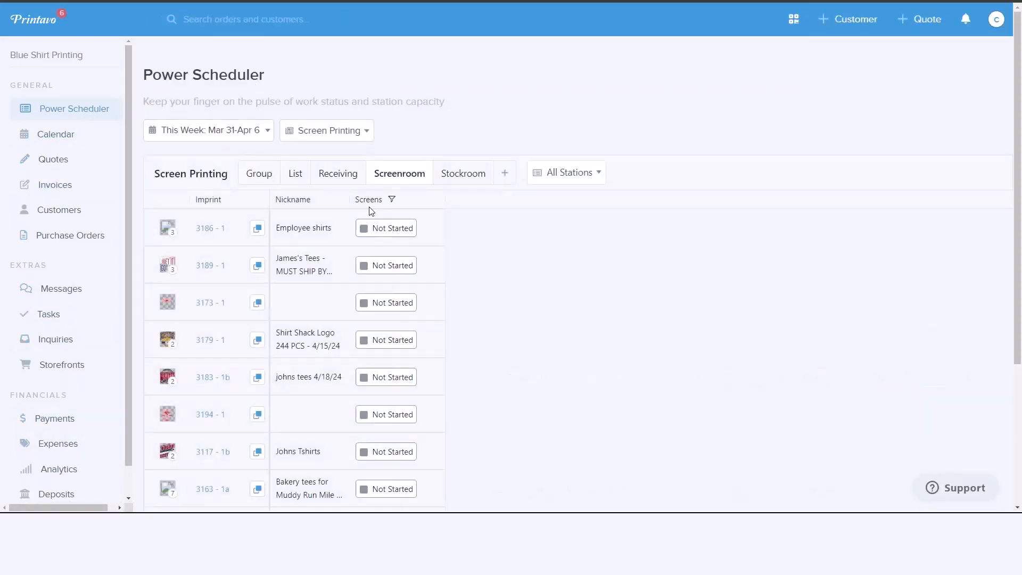
click(260, 174)
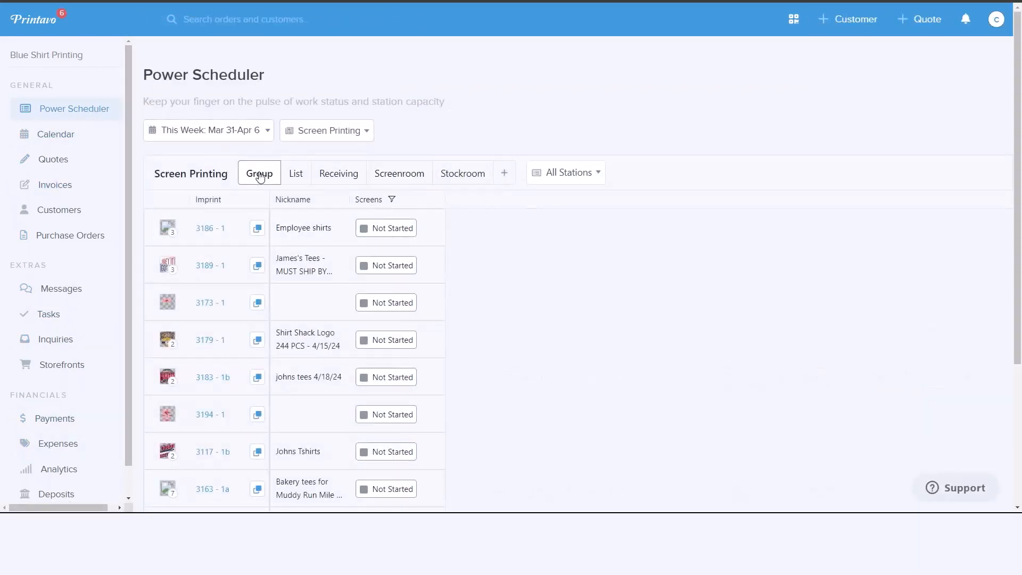
scroll(420, 244, down, 1)
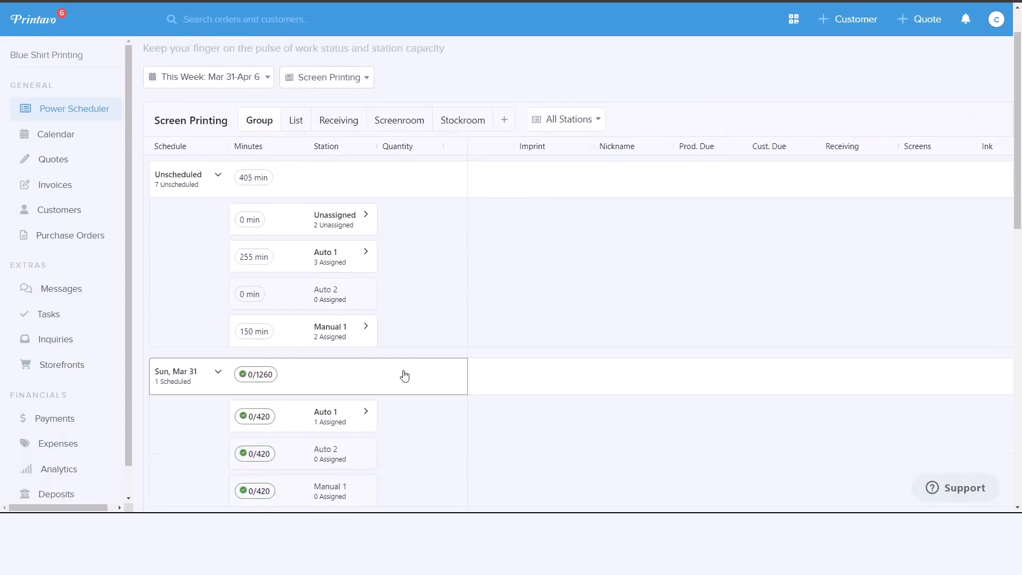
click(366, 216)
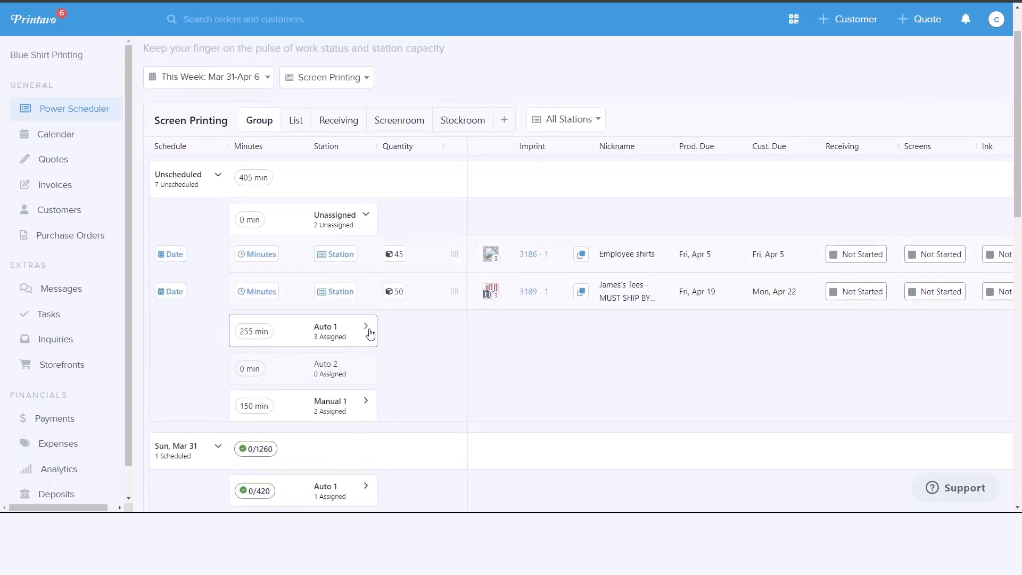
click(364, 402)
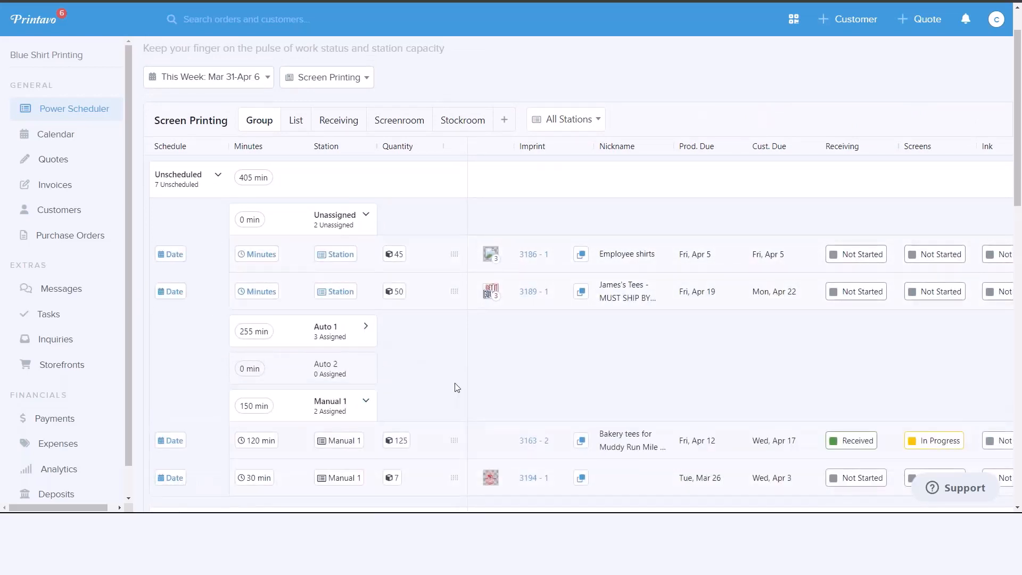
- Move the 30-minute imprint of 7 pieces from the unscheduled Manual 1 group to Auto 2 on Sunday, Mar 31
scroll(458, 383, down, 4)
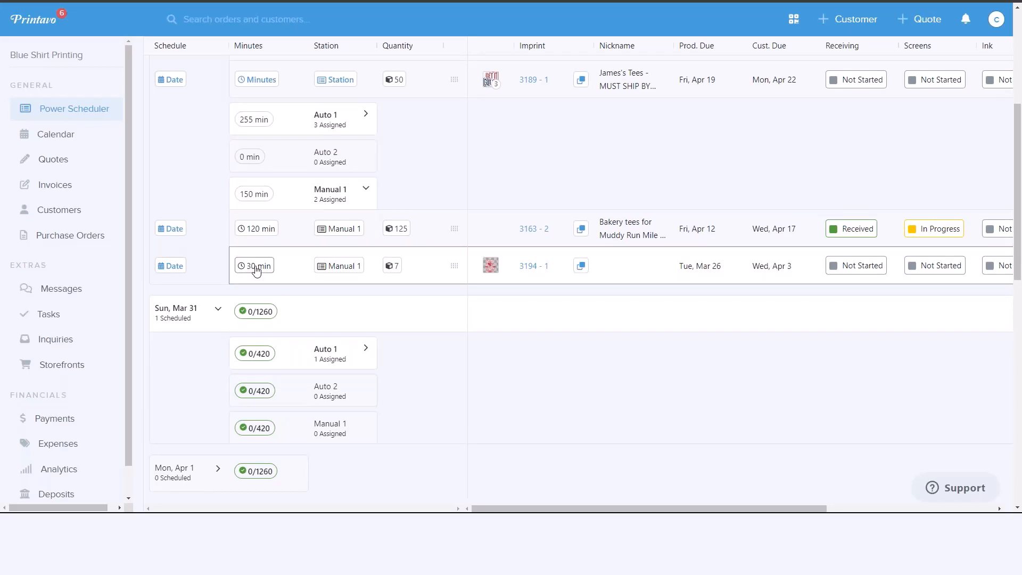
scroll(309, 387, down, 1)
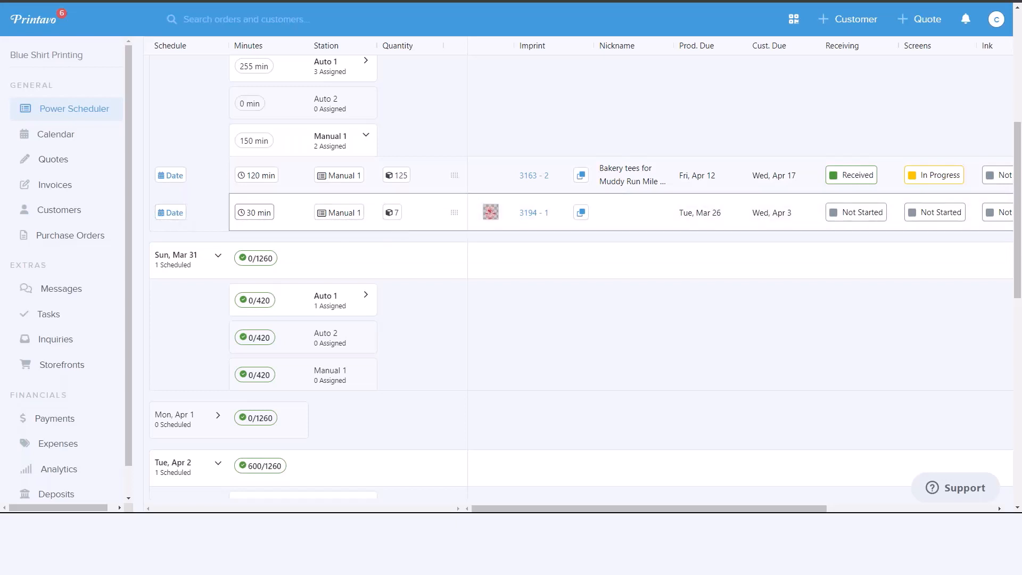
drag(453, 212, 401, 315)
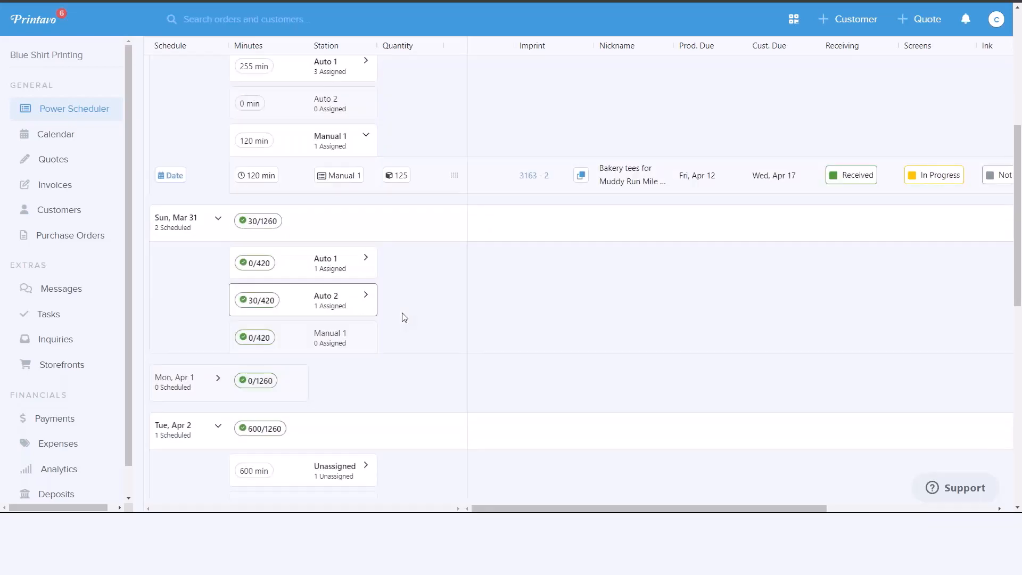
- Expand Auto 2 under Sunday, Mar 31 and reassign its 30-minute imprint to the Manual 1 station
scroll(405, 318, up, 1)
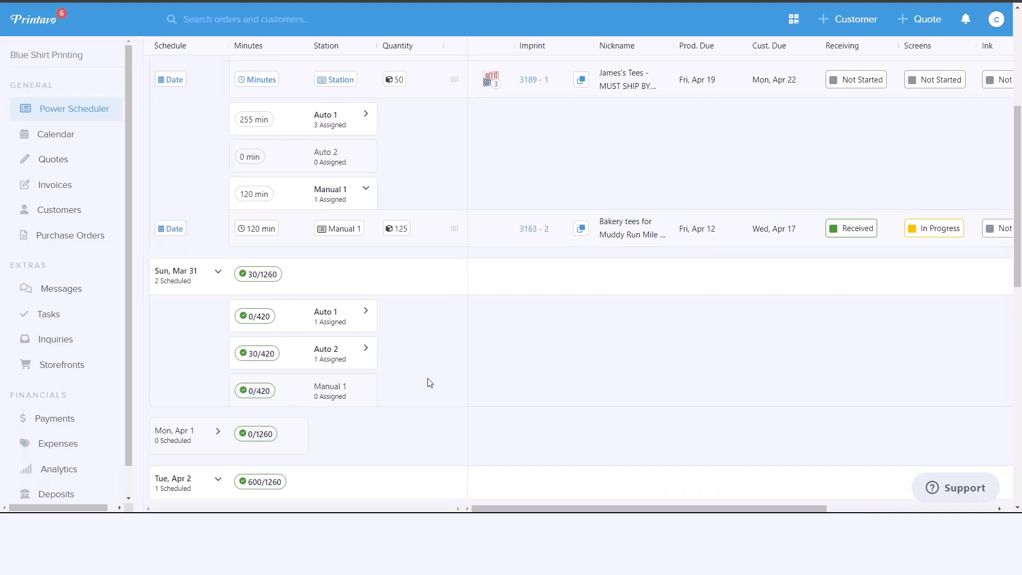
scroll(429, 383, up, 2)
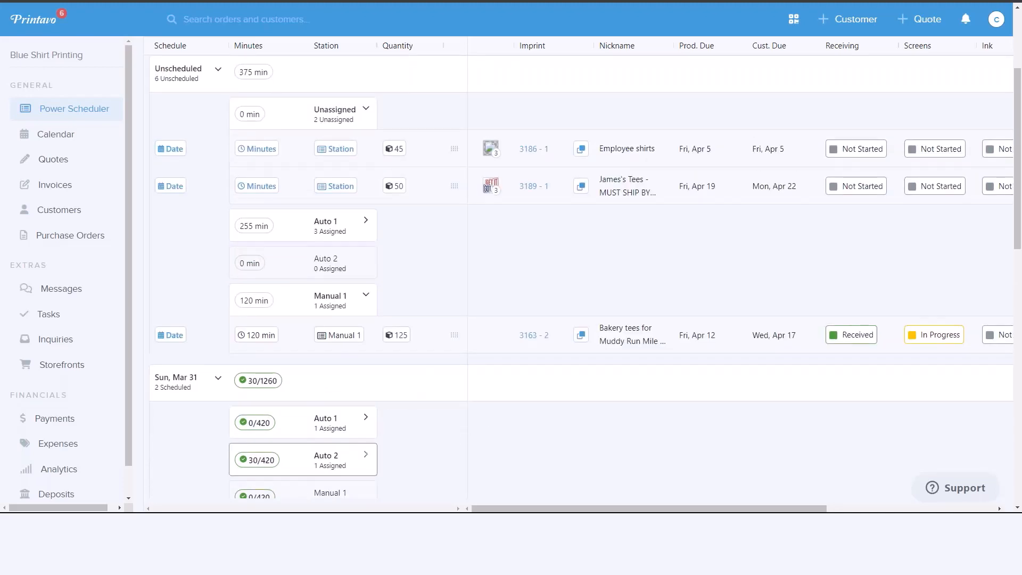
scroll(341, 466, down, 2)
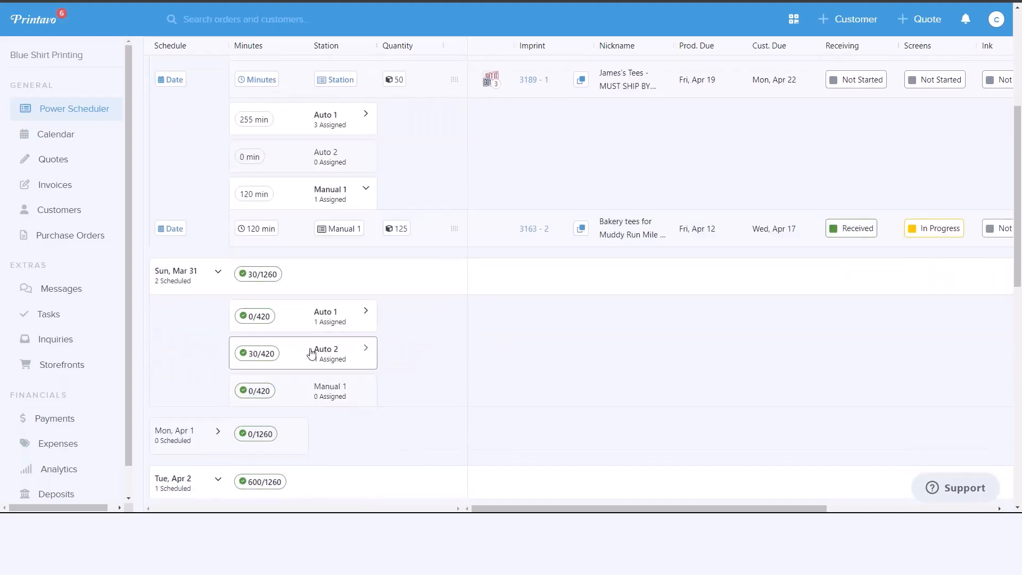
click(305, 356)
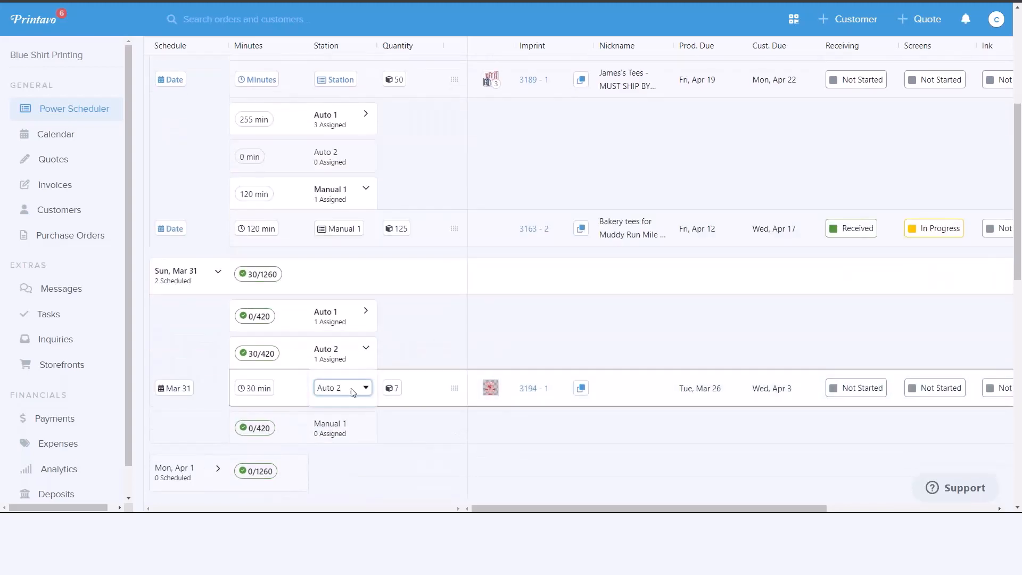
click(366, 390)
click(344, 421)
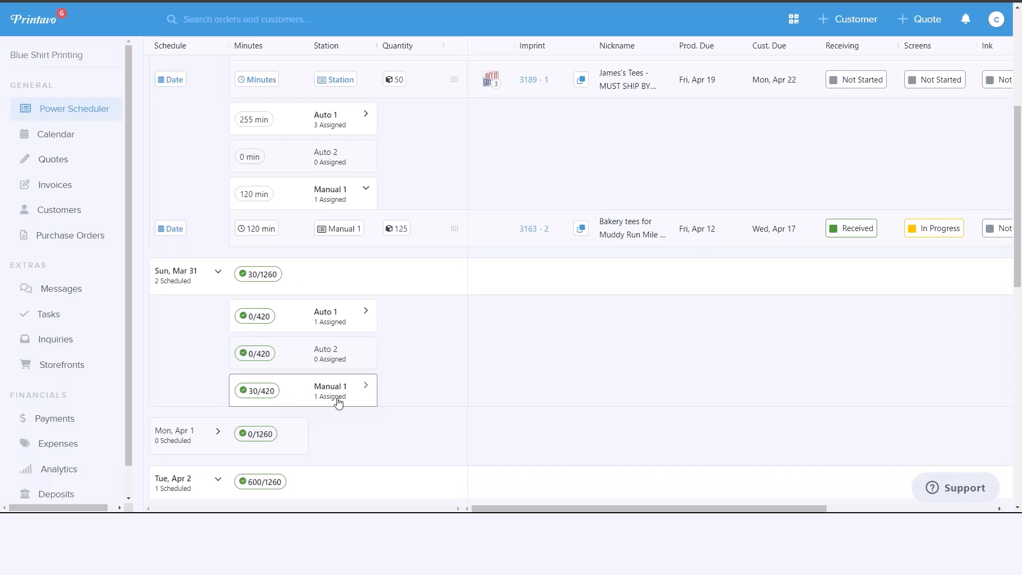
- Reschedule the 30-minute Manual 1 imprint from Sunday, Mar 31 to Monday, Apr 1, and expand that day's stations
scroll(431, 404, up, 3)
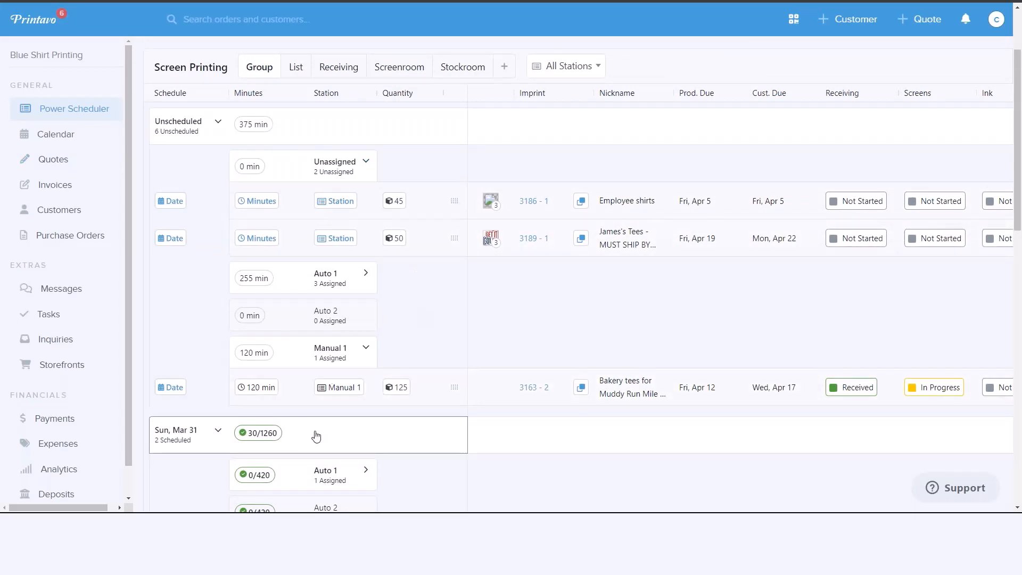
scroll(320, 404, down, 5)
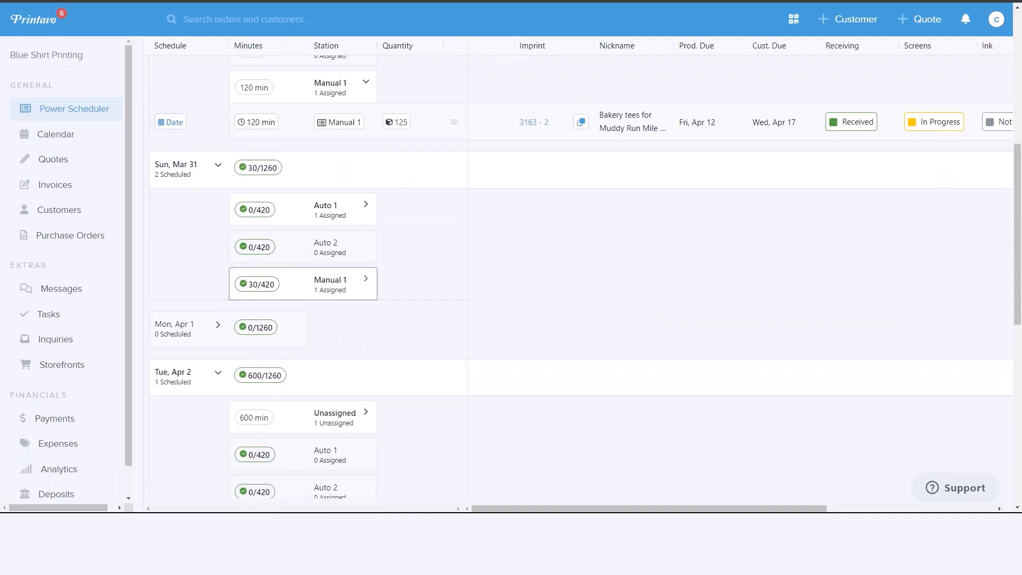
click(373, 291)
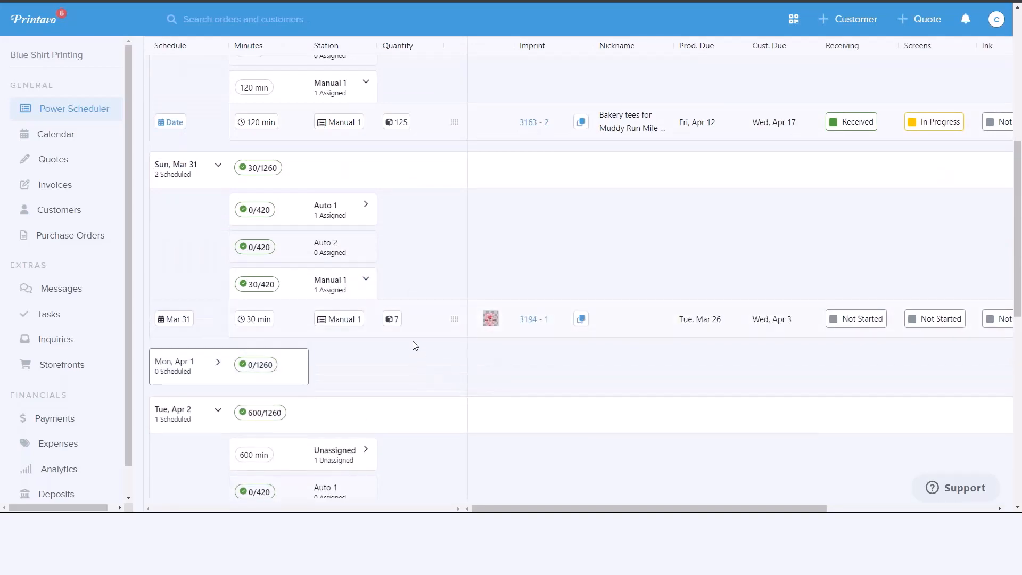
drag(453, 317, 285, 340)
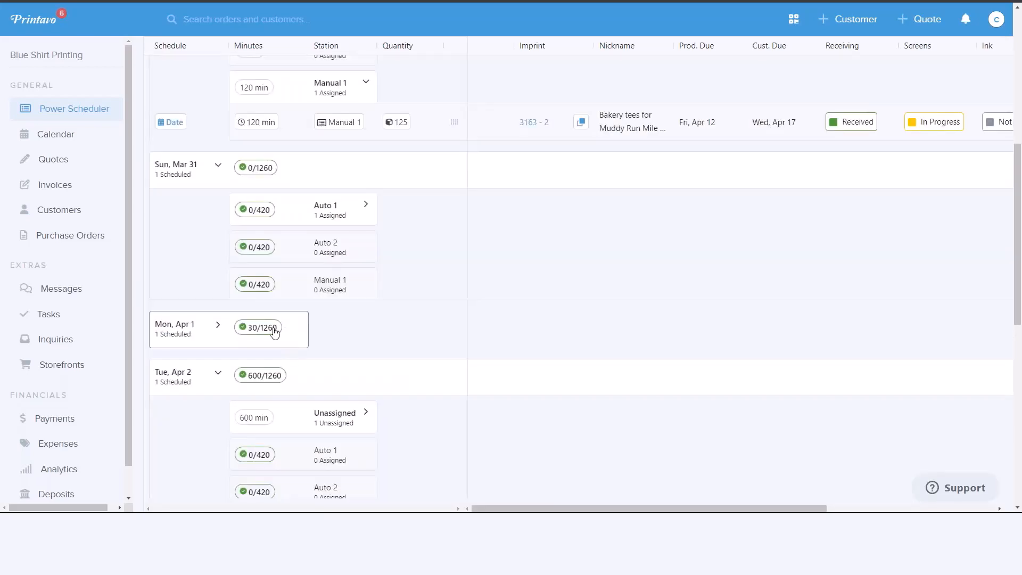
click(218, 325)
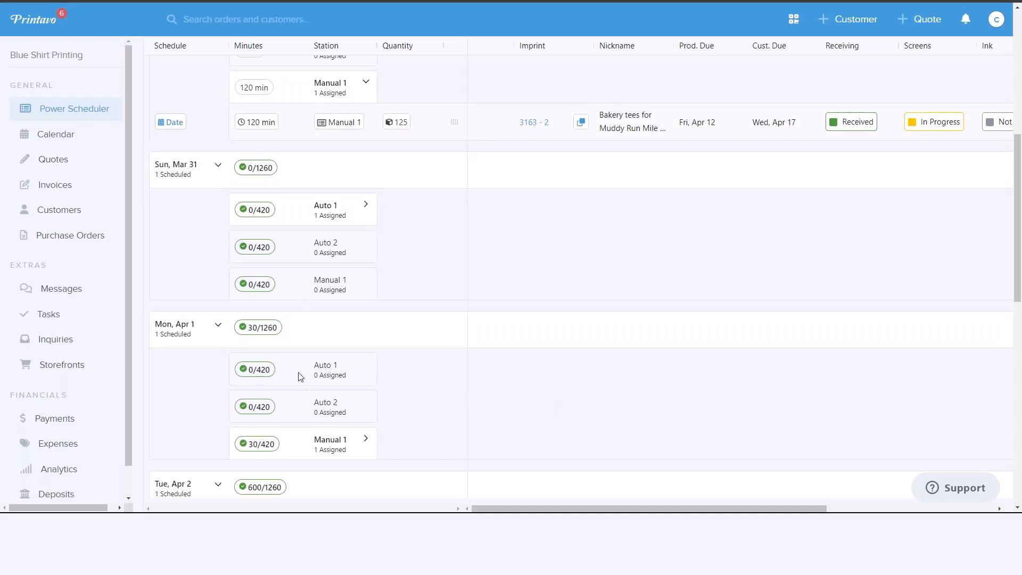
- Review the rest of the week's station capacity and expand the Manual 1 imprints for Wednesday, Apr 3
scroll(488, 293, down, 2)
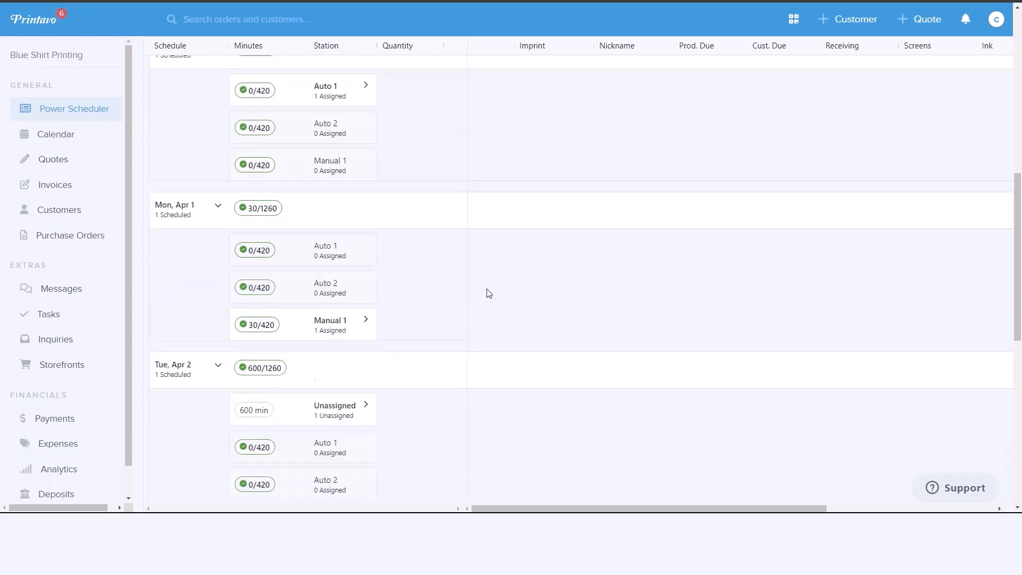
scroll(487, 293, down, 7)
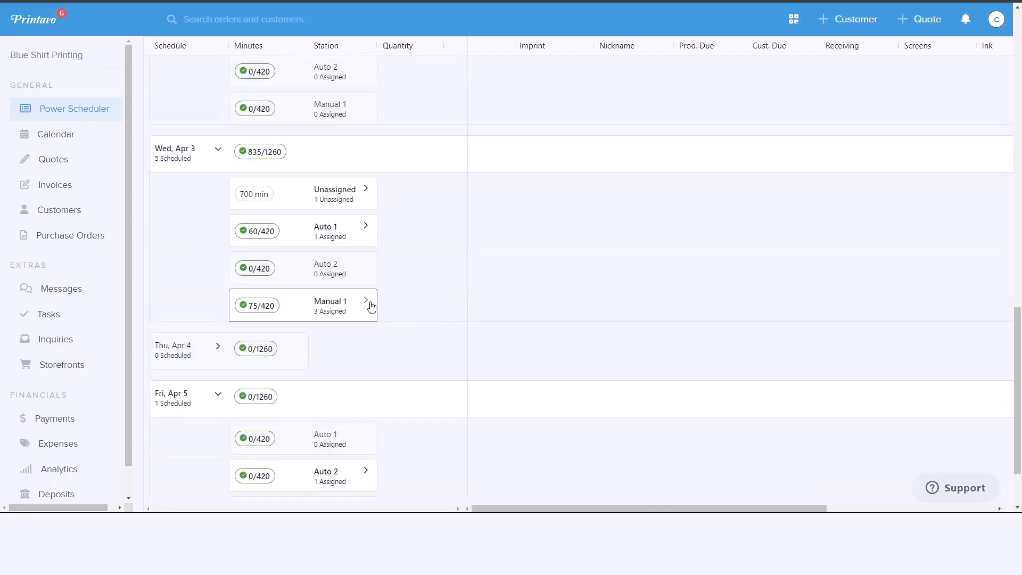
click(367, 302)
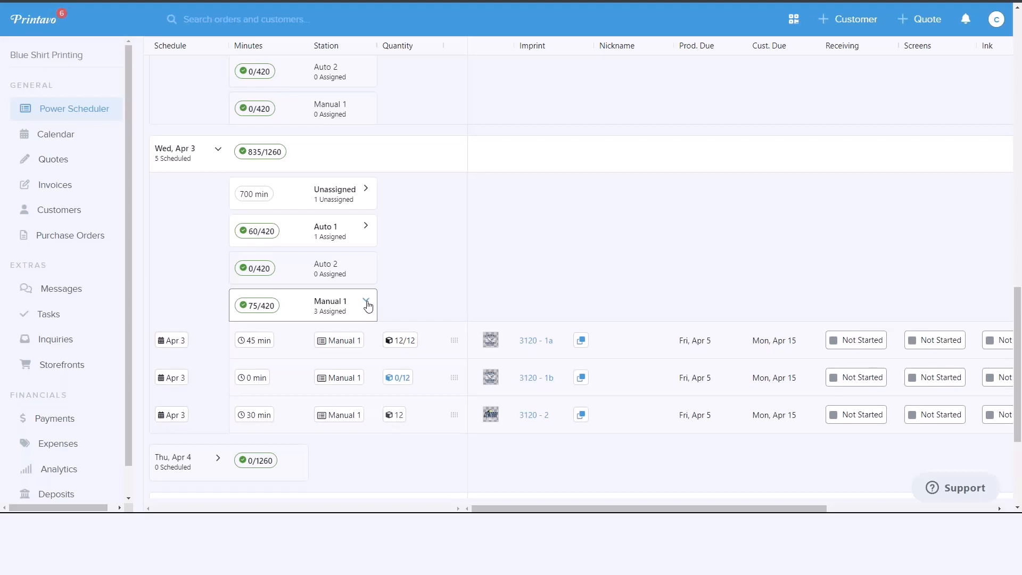
scroll(468, 319, up, 6)
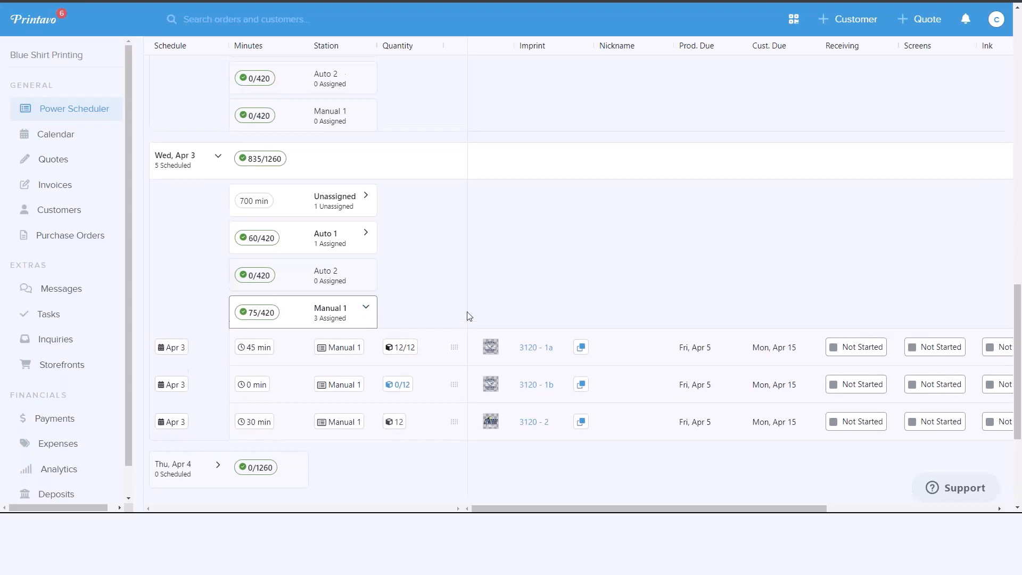
scroll(476, 327, up, 11)
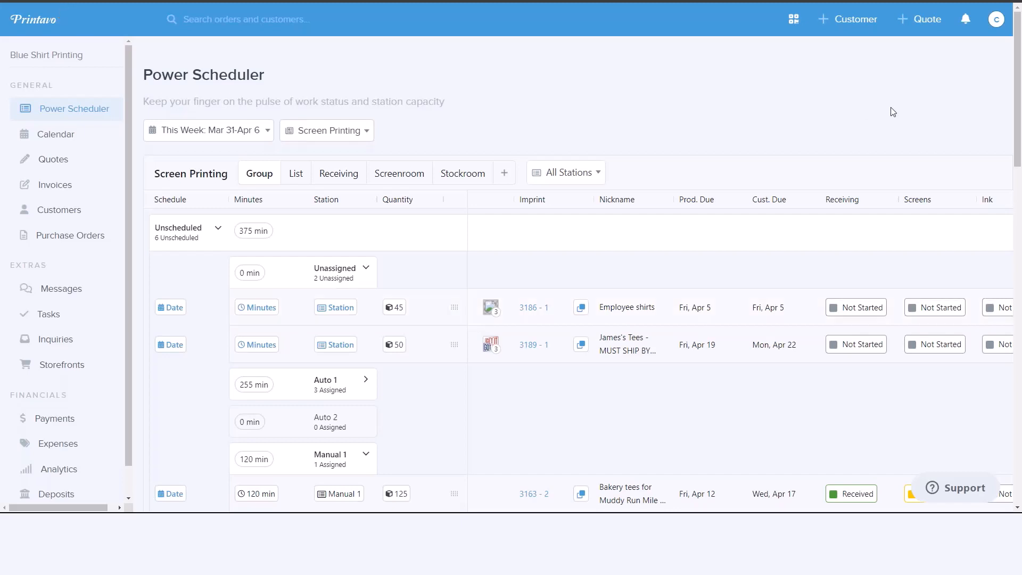
- Check the available types of work, keep Screen Printing, and review its imprints in the List view
click(367, 132)
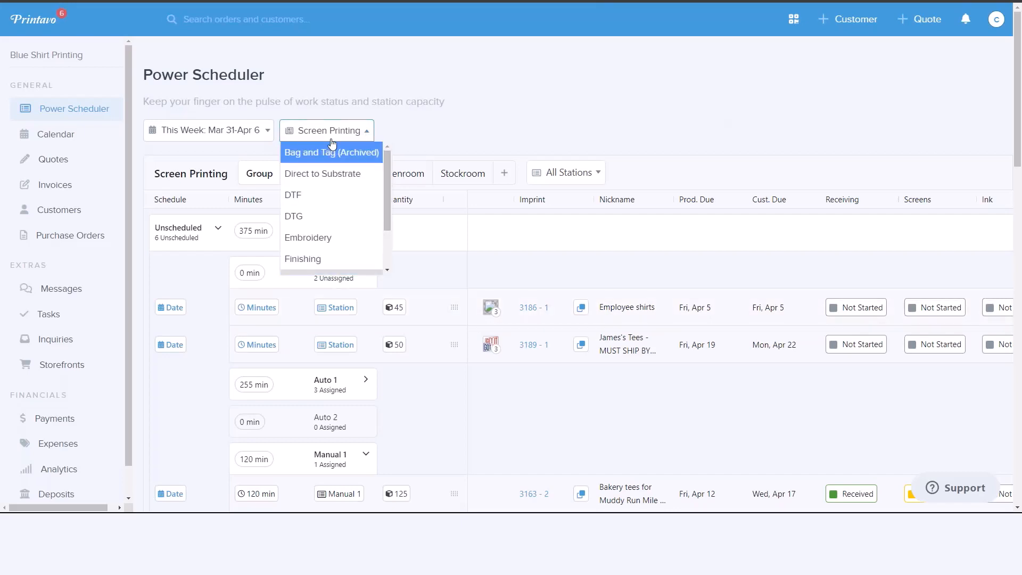
click(416, 128)
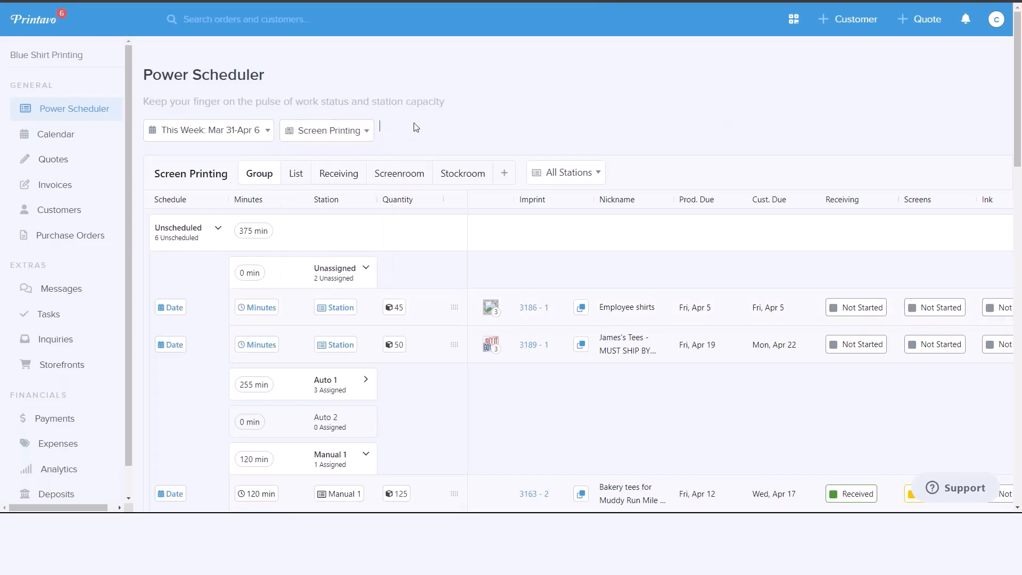
click(297, 175)
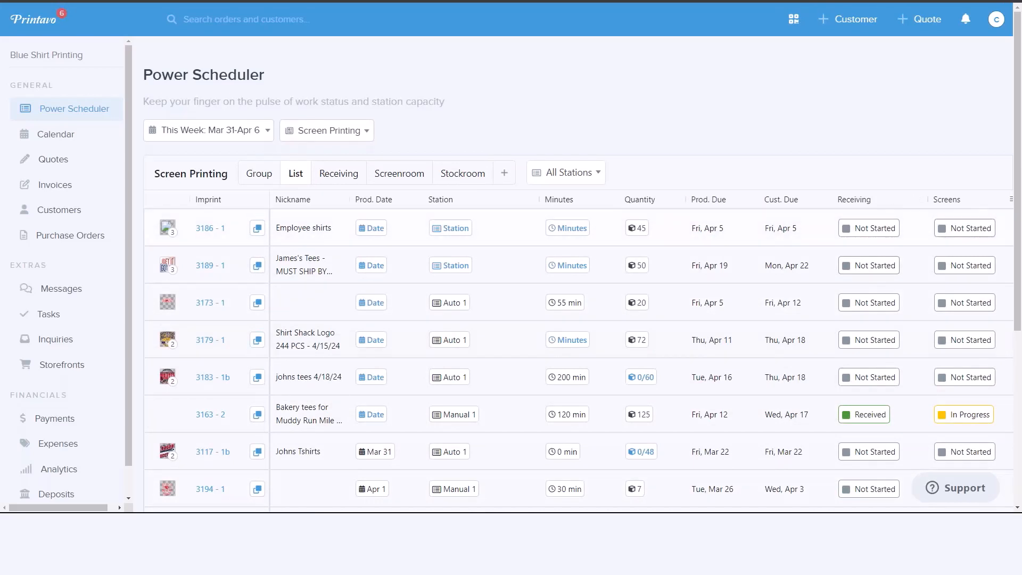
scroll(1009, 492, down, 2)
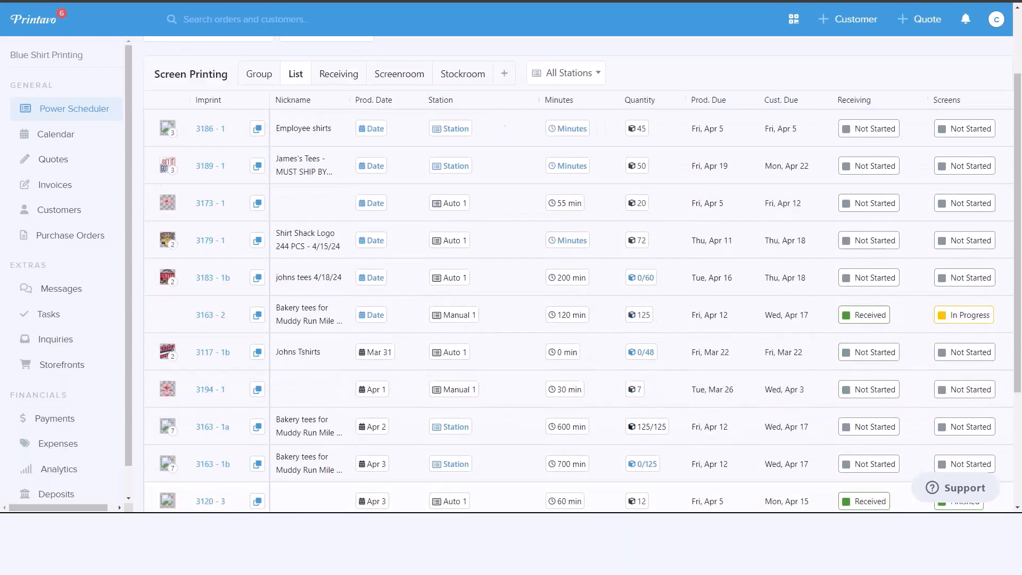
scroll(978, 456, up, 2)
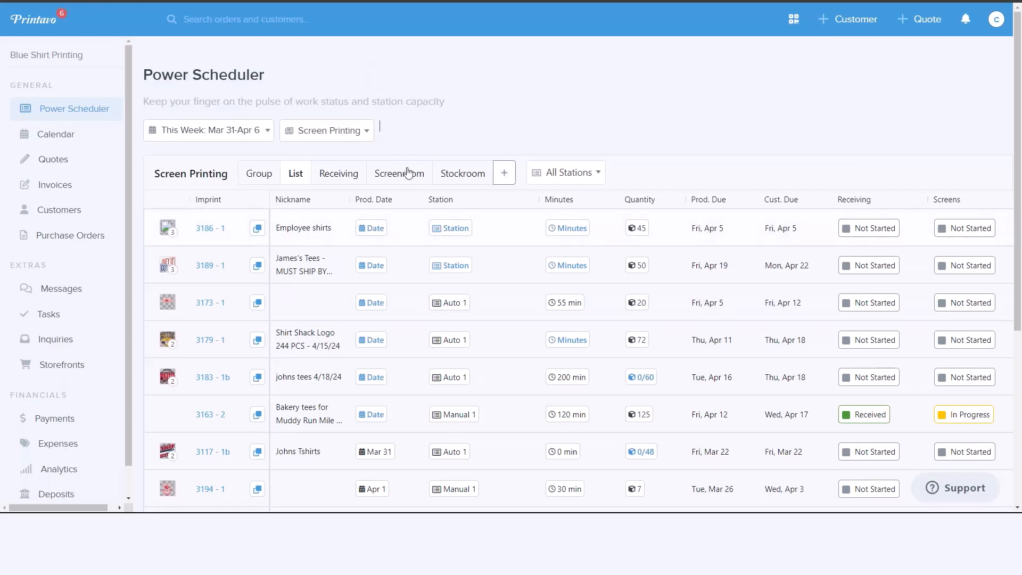
- Switch the scheduler to Embroidery, expand its unscheduled Unassigned imprints, and open its Production view
click(362, 131)
click(310, 238)
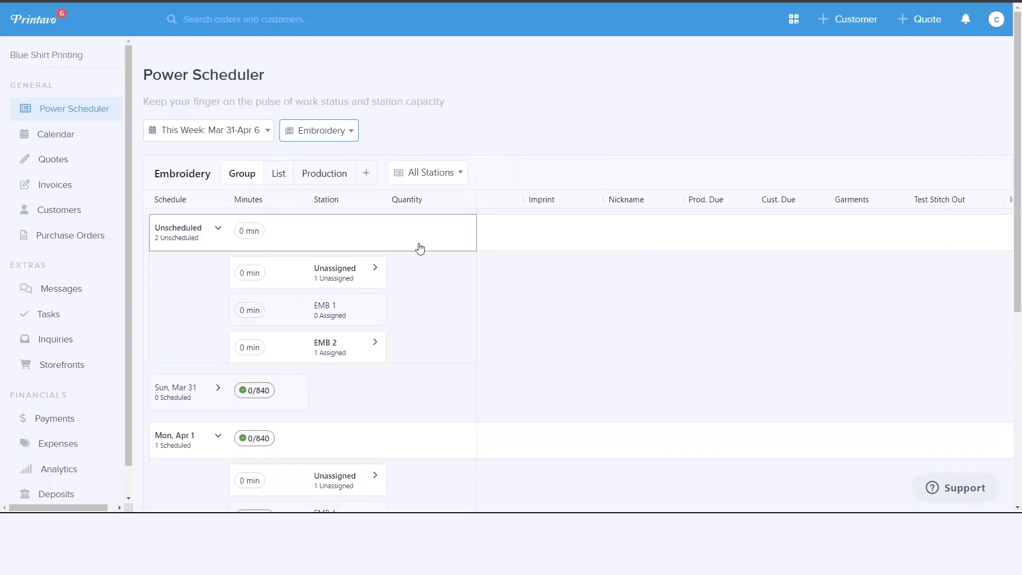
click(375, 269)
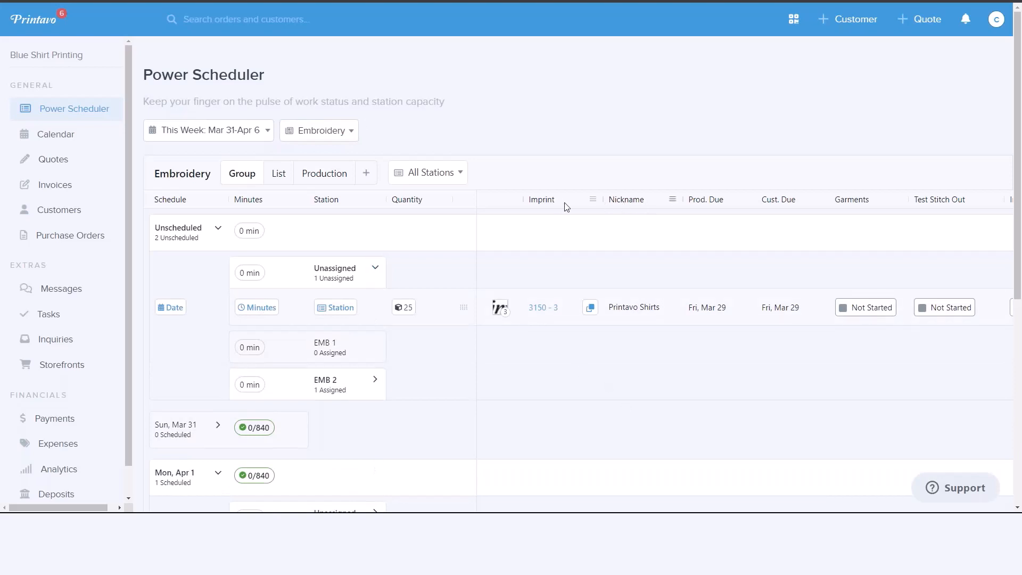
click(326, 177)
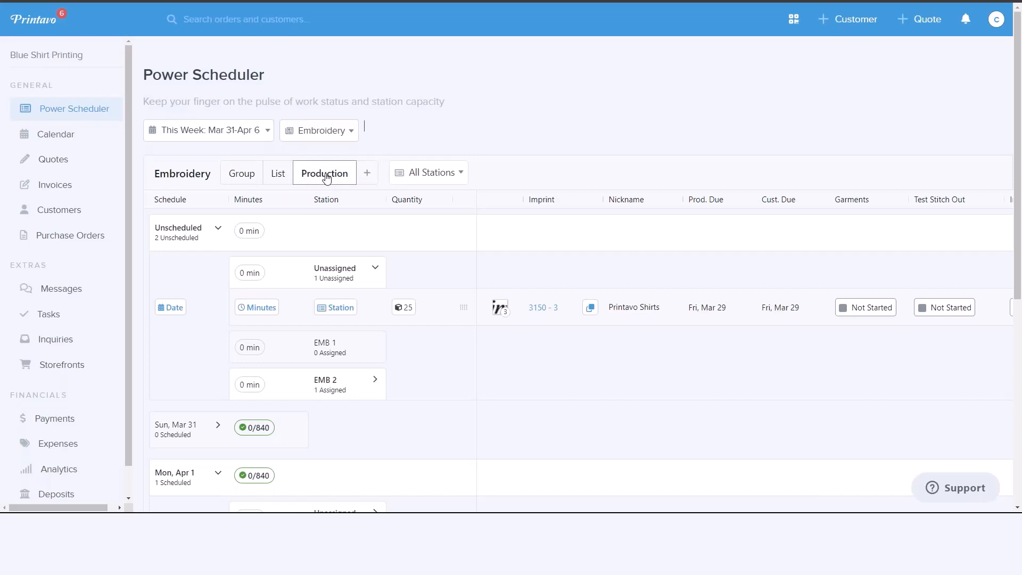
- Return the scheduler to Screen Printing and look through the imprints in the Screenroom view
click(323, 133)
scroll(354, 213, down, 1)
click(328, 223)
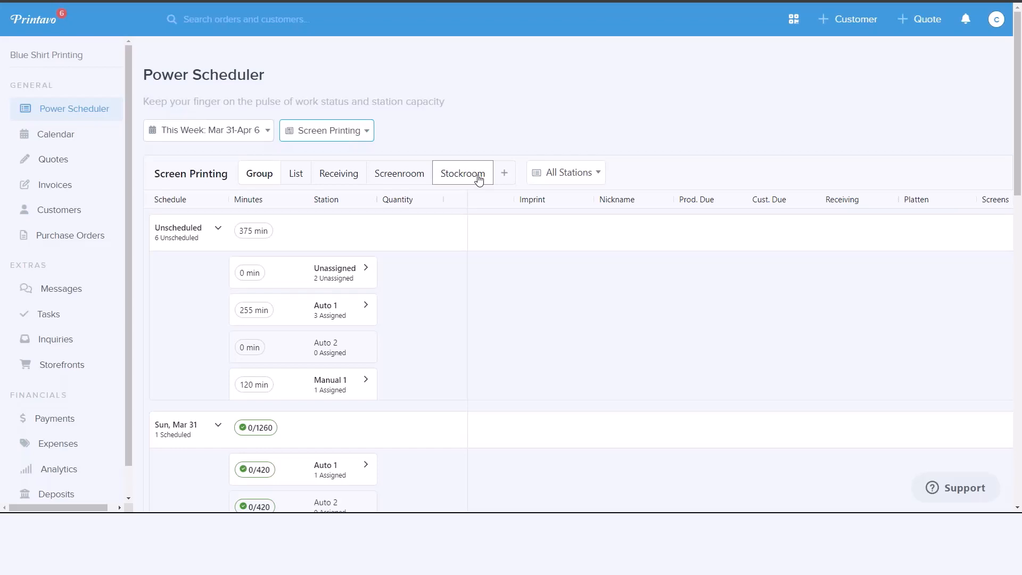
click(413, 175)
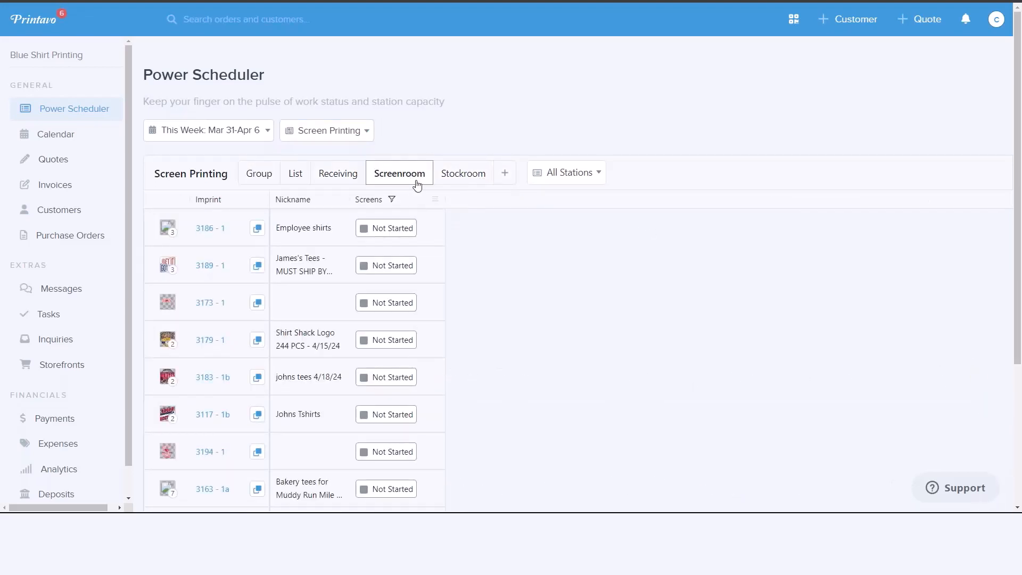
scroll(458, 269, down, 3)
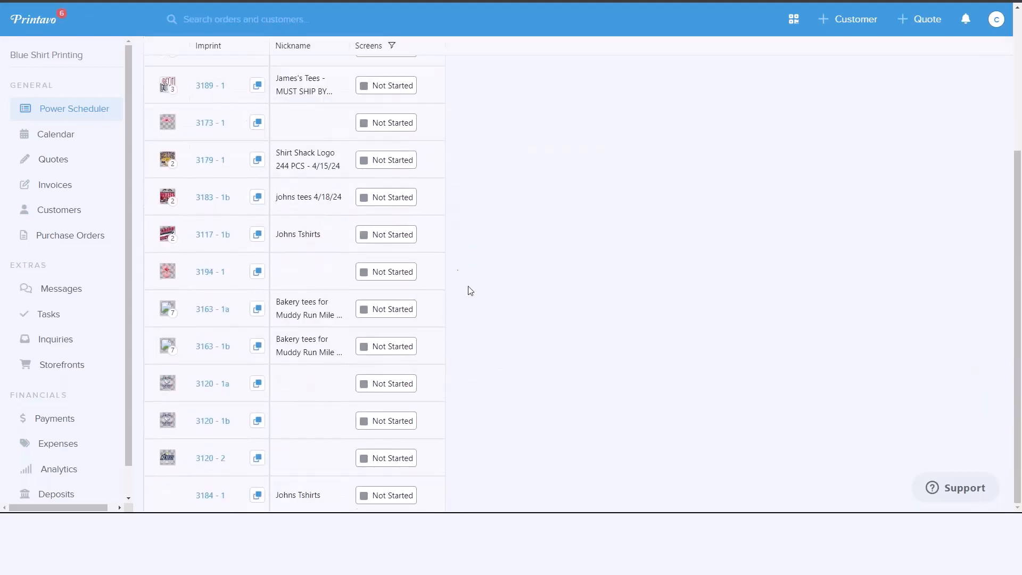
- Set the Screens status of the Employee shirts imprint to In Progress and of the MUST SHIP imprint to Finished
scroll(499, 315, up, 3)
click(410, 228)
click(435, 228)
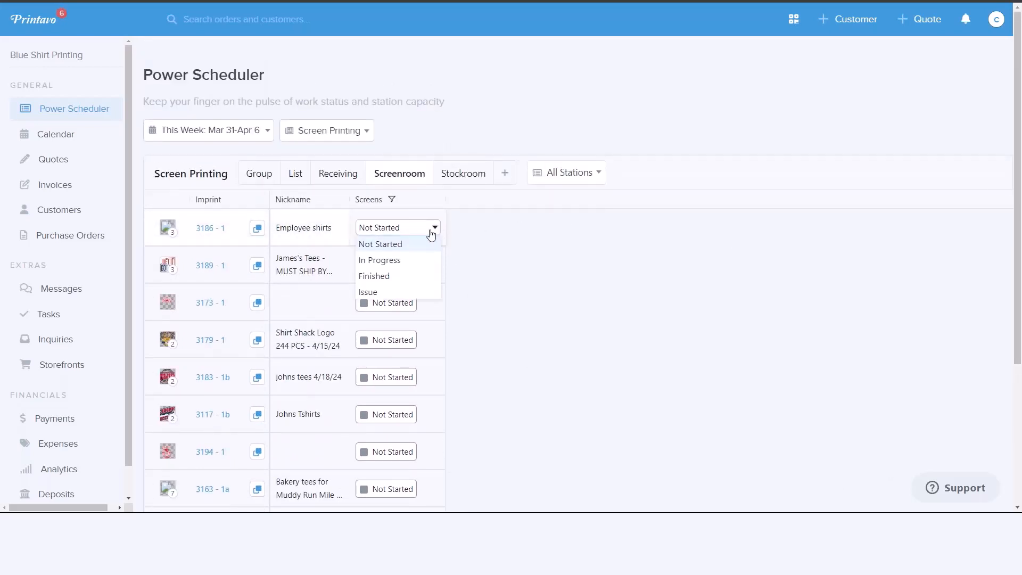
click(396, 259)
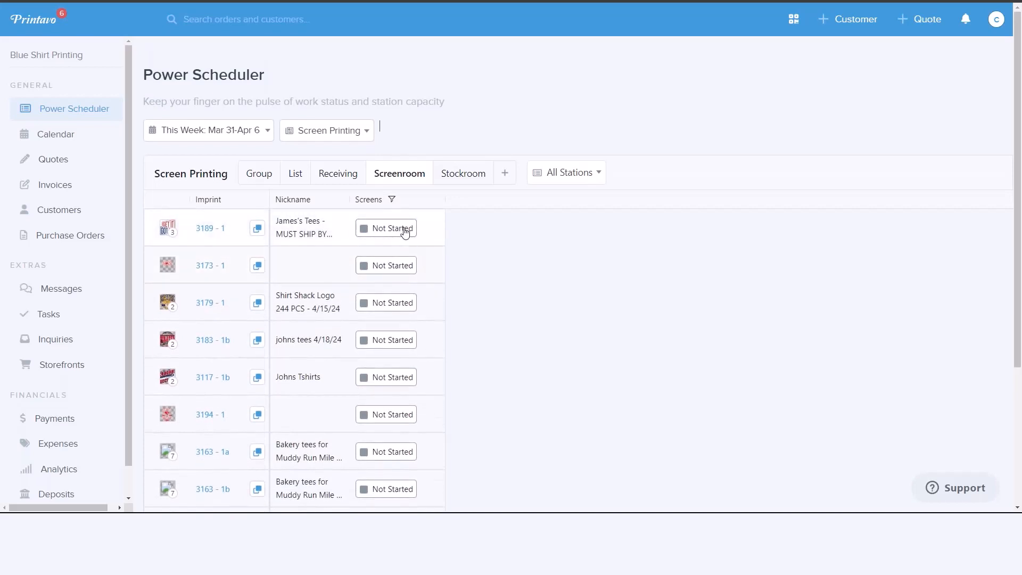
click(407, 229)
click(433, 228)
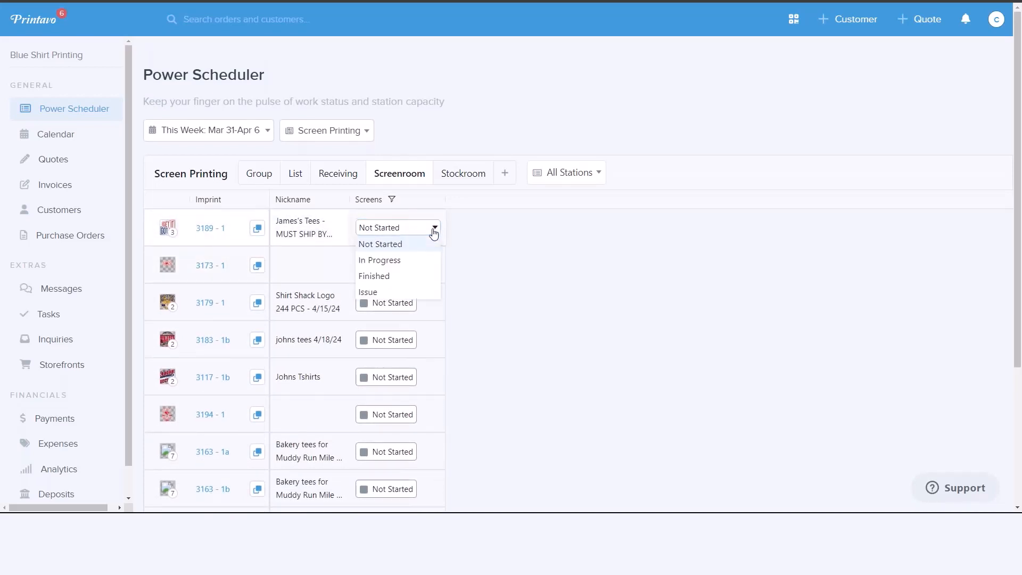
click(375, 276)
- Check the updated Screens statuses in the List view, revisit the Screenroom view, and open the invoices list
click(293, 172)
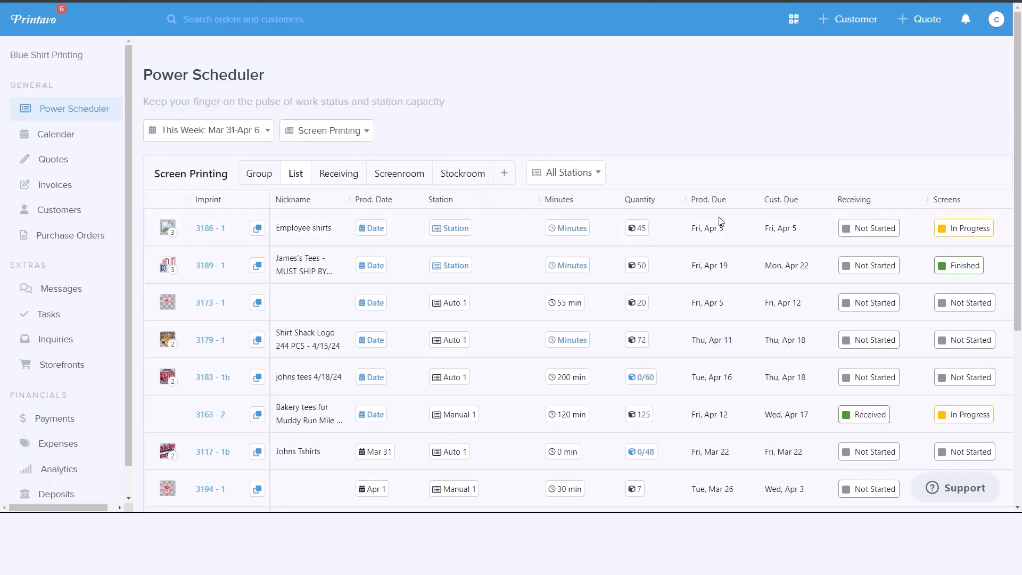
click(403, 176)
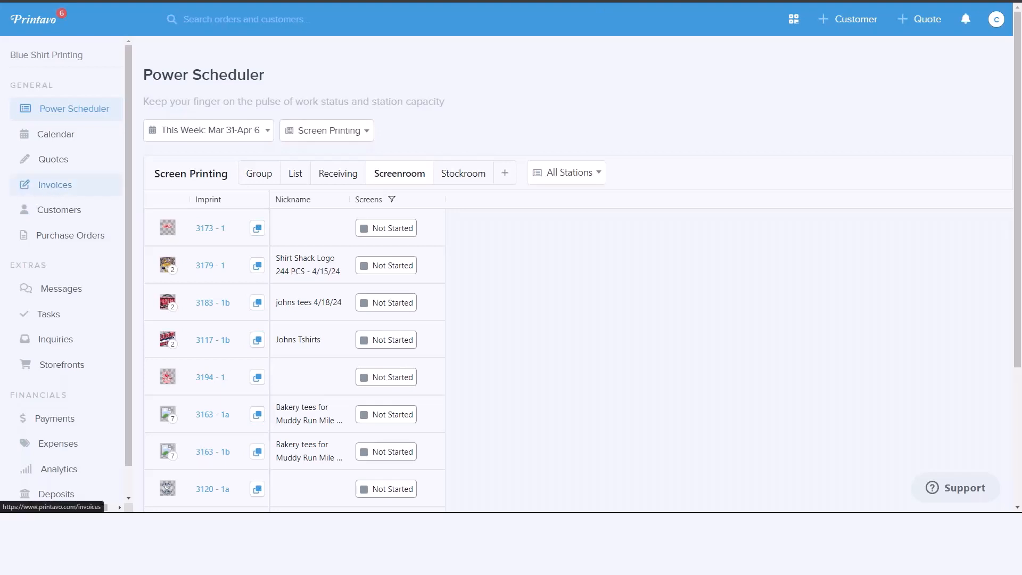
click(55, 185)
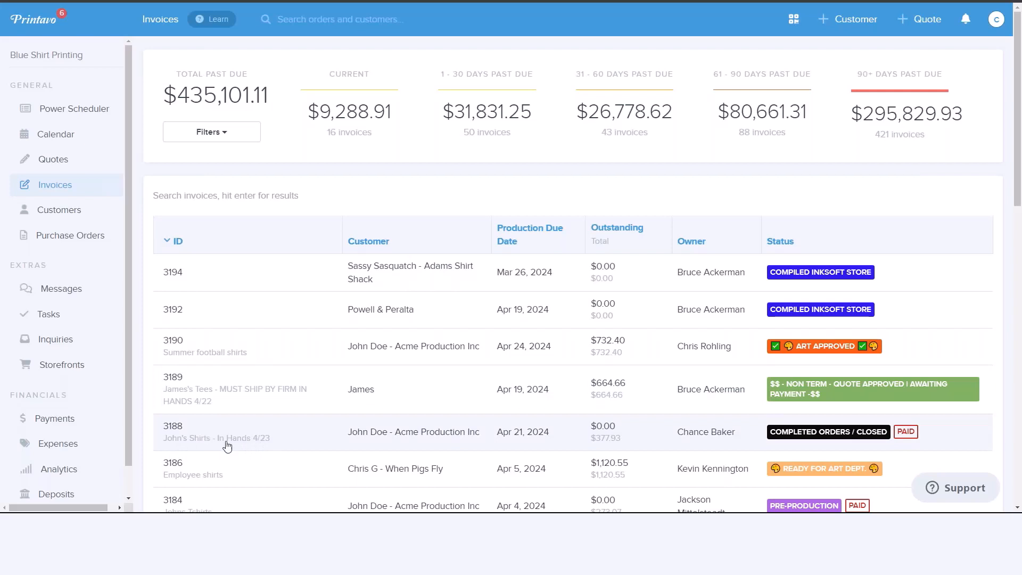
- Open the Adams Shirt Shack invoice that has the Compiled InkSoft Store status and change its status to Picked Up
click(168, 266)
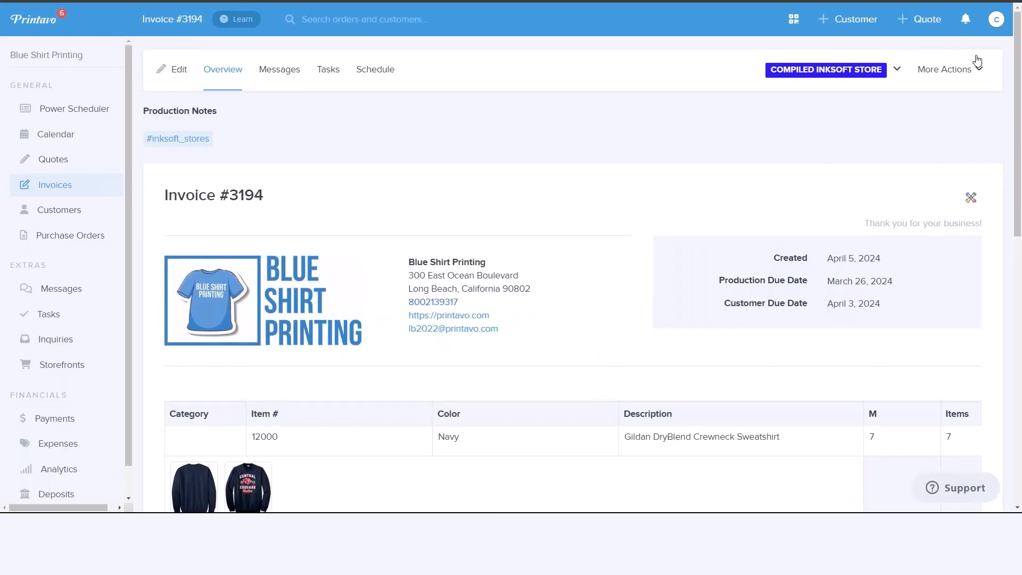
click(897, 69)
scroll(897, 75, down, 3)
click(684, 336)
scroll(686, 330, up, 3)
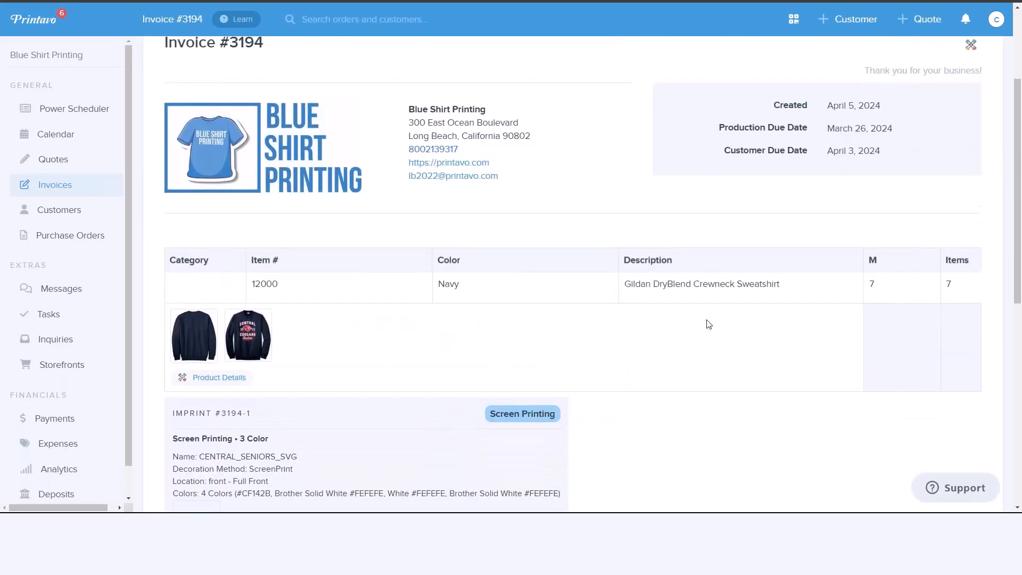
- Mark the invoice as ready to ship/pickup in InkSoft and check that its additional actions offer an undo for this
click(980, 73)
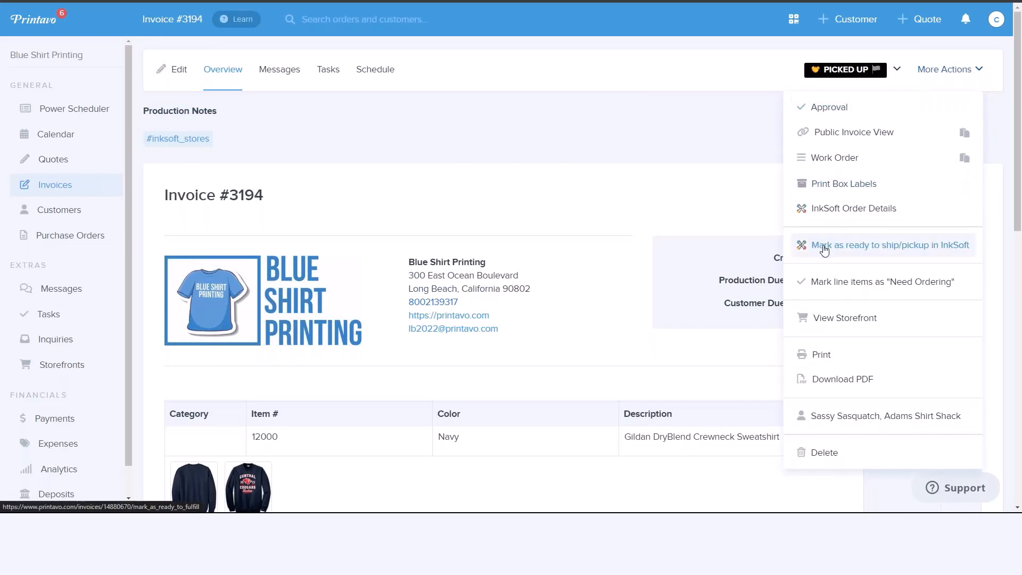
click(890, 245)
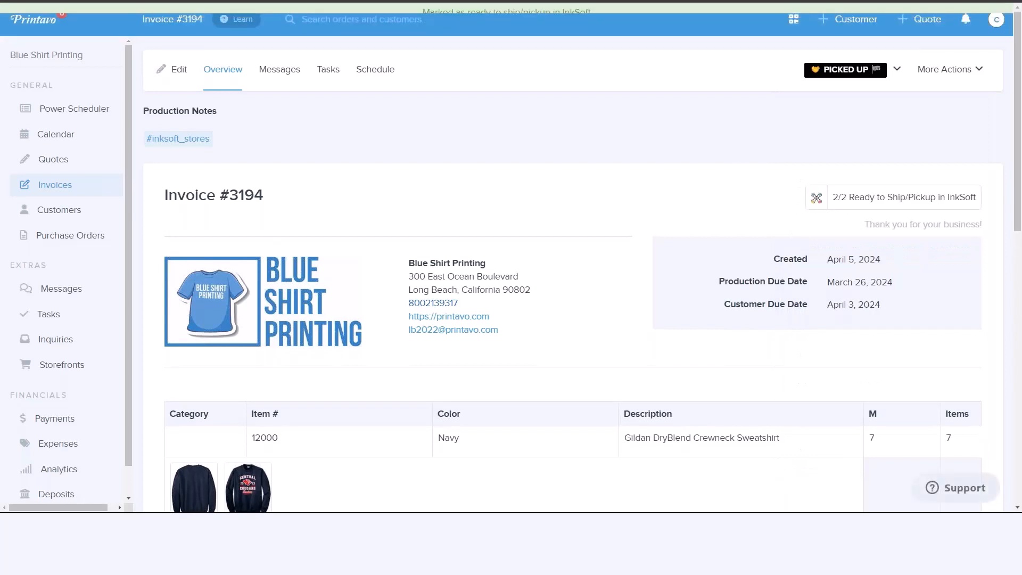
click(979, 75)
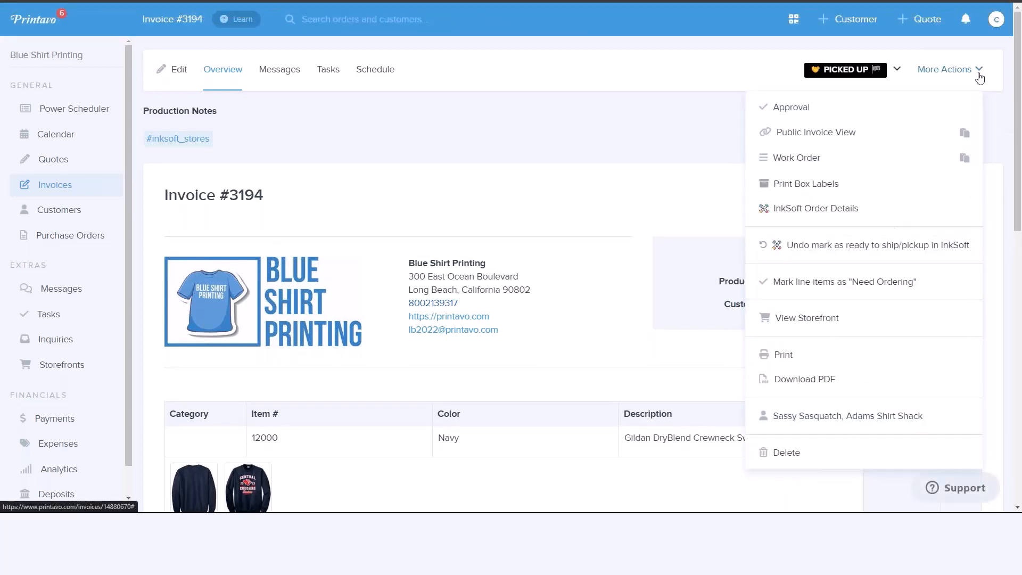
click(459, 105)
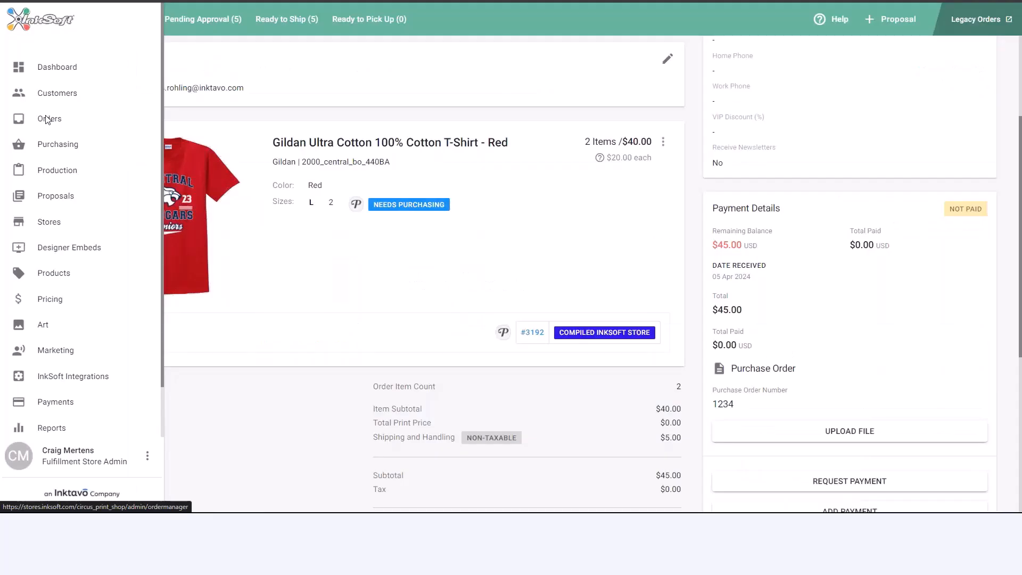
- Switch to InkSoft's order manager and look through the Ready to Ship orders
click(45, 116)
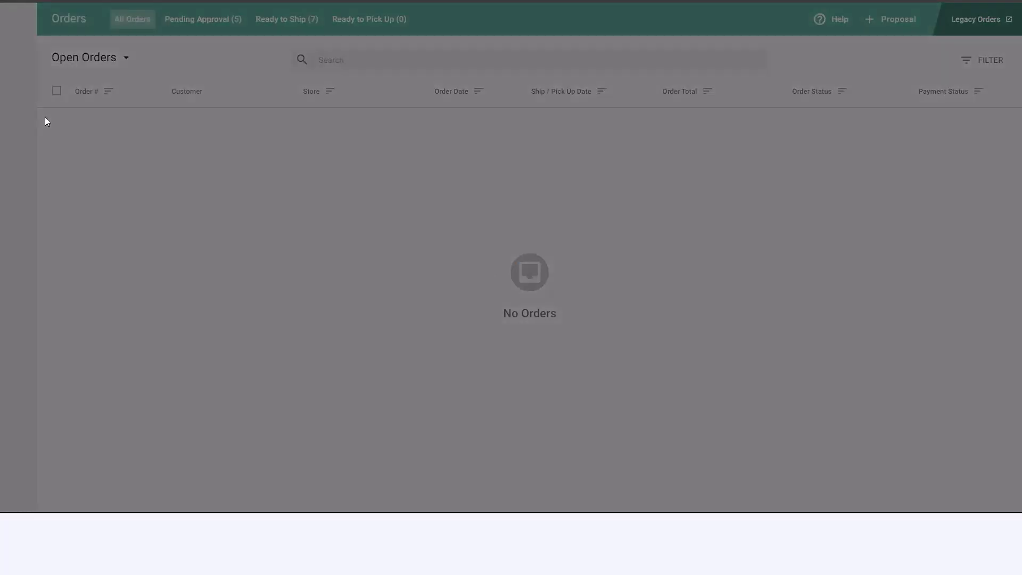
click(287, 19)
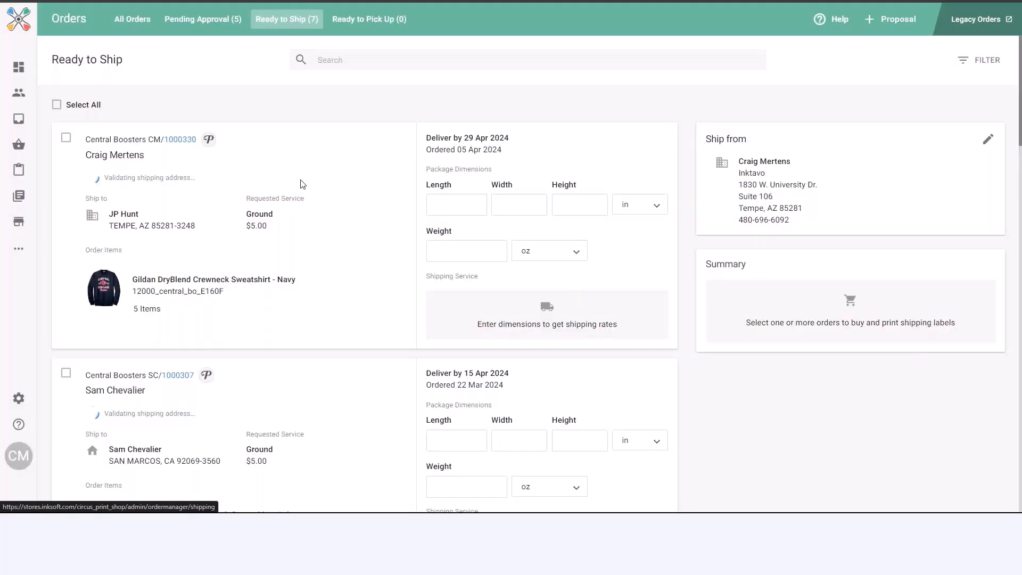
scroll(352, 232, down, 5)
scroll(354, 229, down, 10)
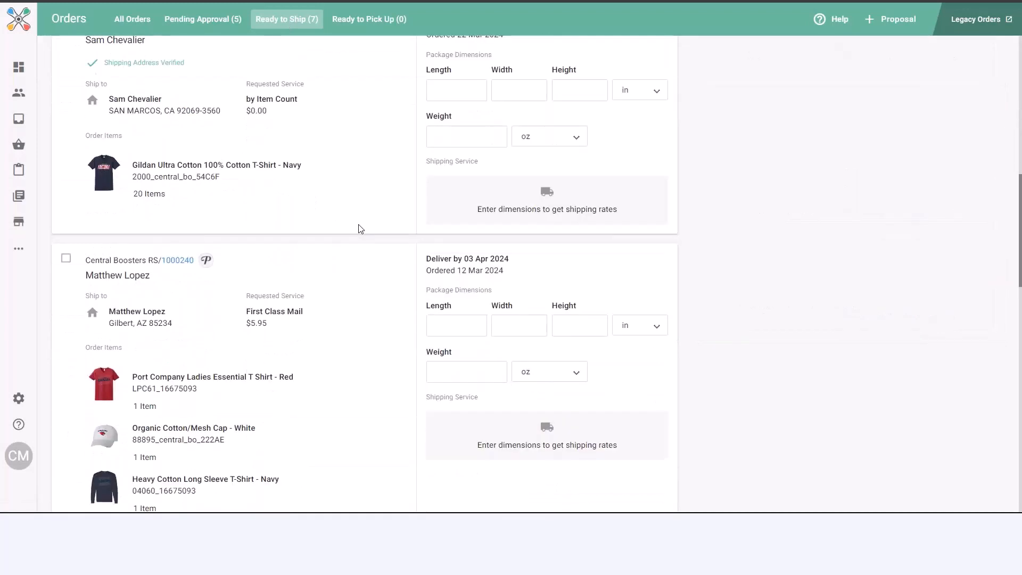
scroll(361, 227, down, 10)
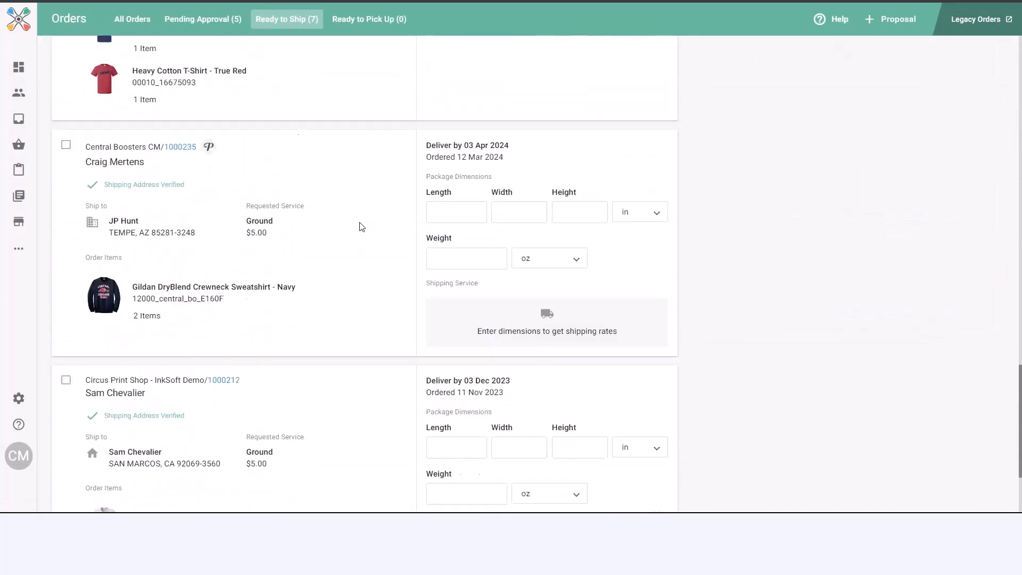
- Open the Central Boosters order for two navy Gildan DryBlend Crewneck Sweatshirts and review its production and shipping status
scroll(361, 227, up, 2)
click(166, 212)
scroll(616, 322, up, 2)
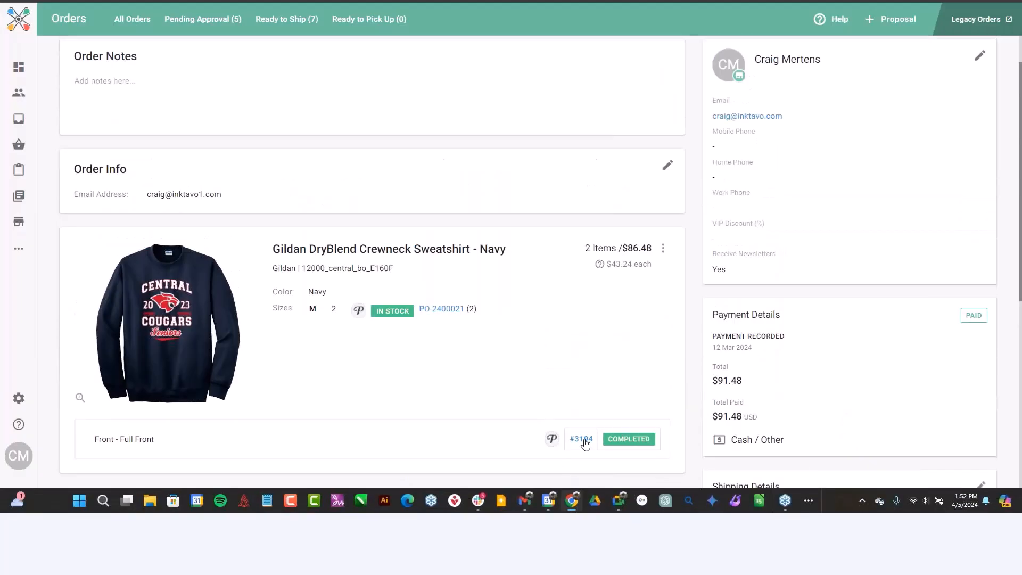
scroll(585, 406, up, 2)
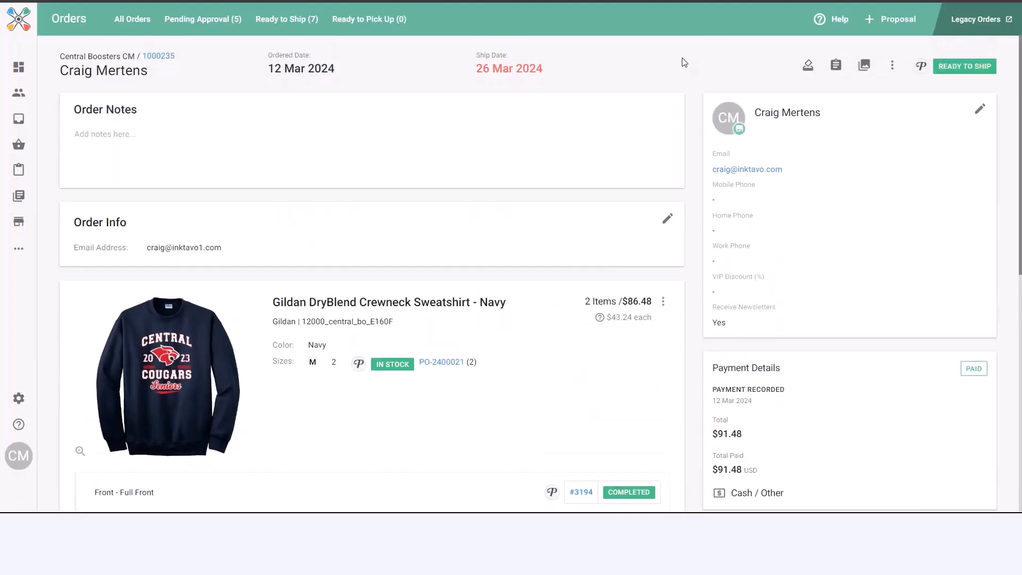